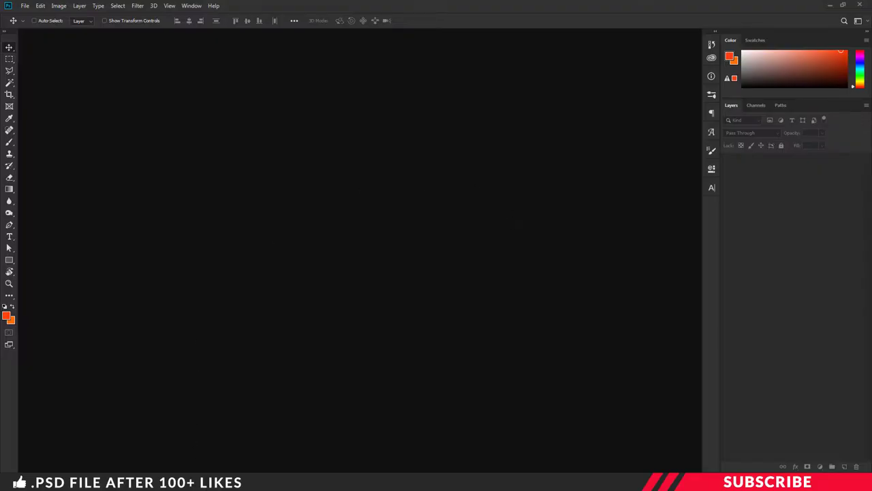
# - Open Invoice.psd from the PTE44 folder in Photoshop
pyautogui.click(192, 484)
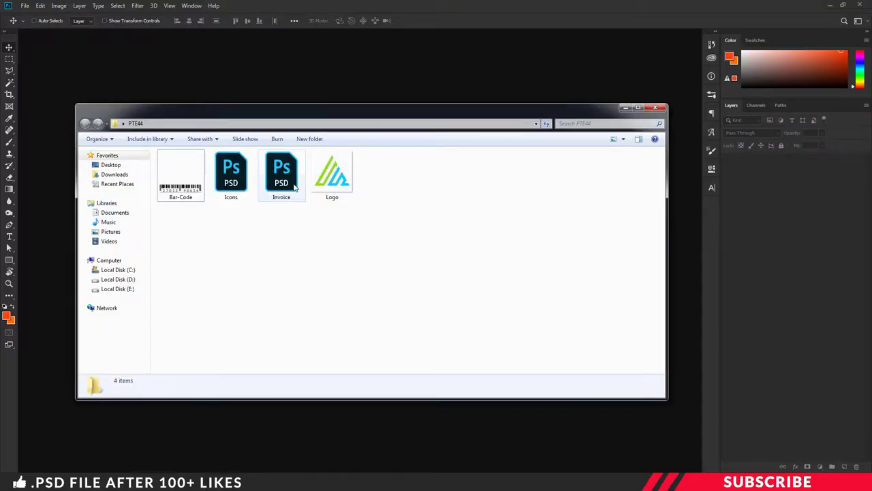
pyautogui.doubleClick(289, 179)
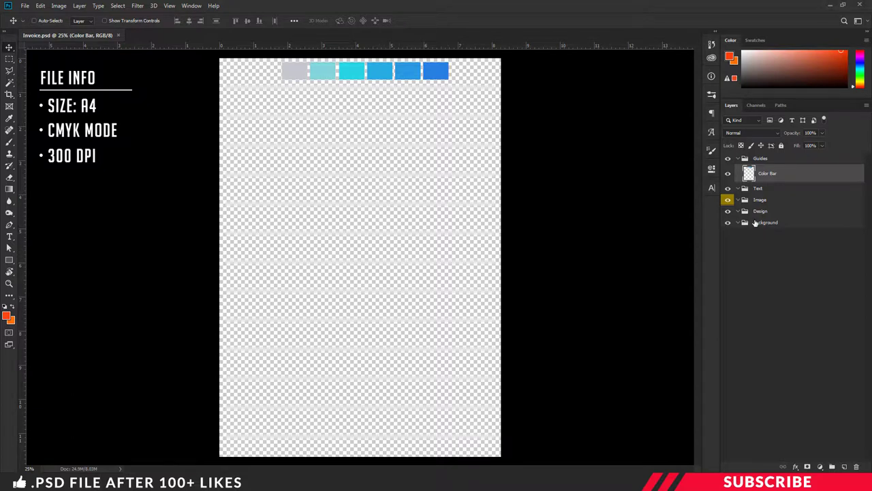
# - Add a new empty layer inside the Background group
pyautogui.click(728, 173)
pyautogui.click(728, 173)
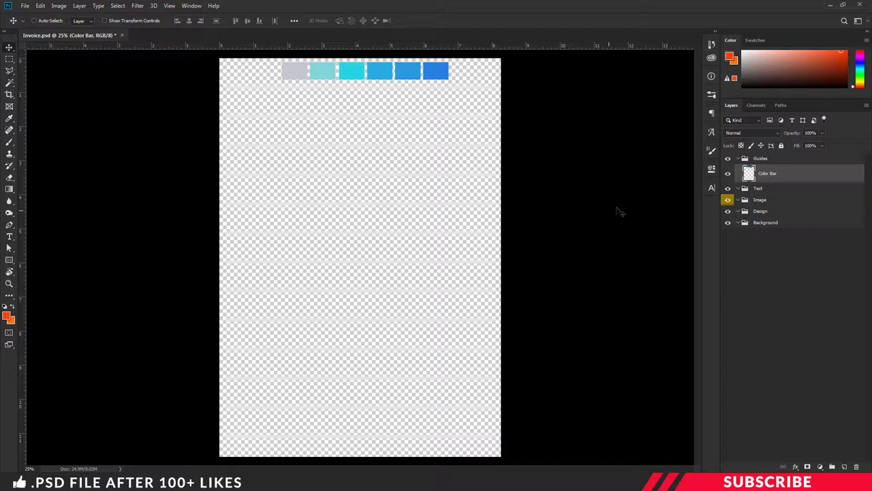
pyautogui.click(771, 224)
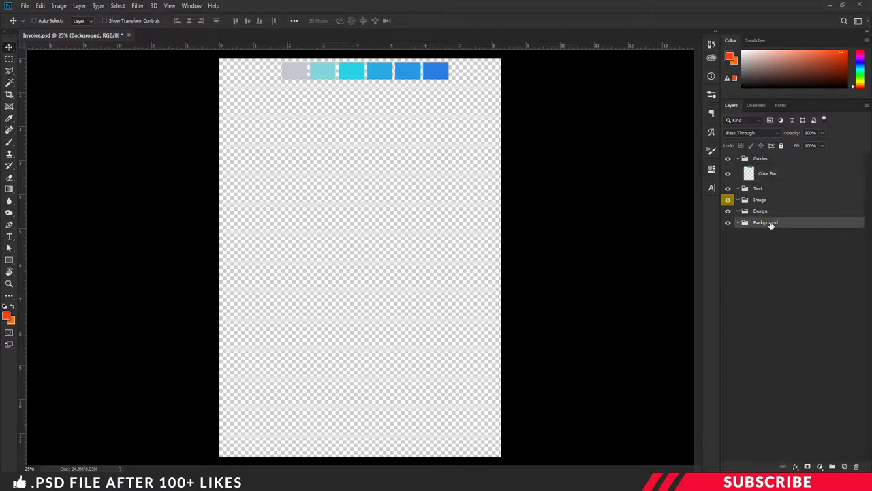
pyautogui.click(844, 466)
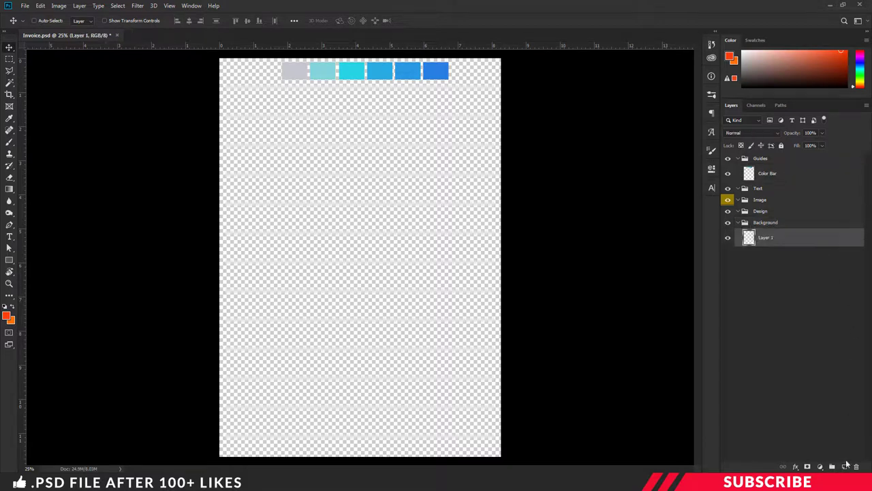
# - Set the foreground colour to light grey f1f1f1 and fill Layer 1 with it
pyautogui.click(7, 314)
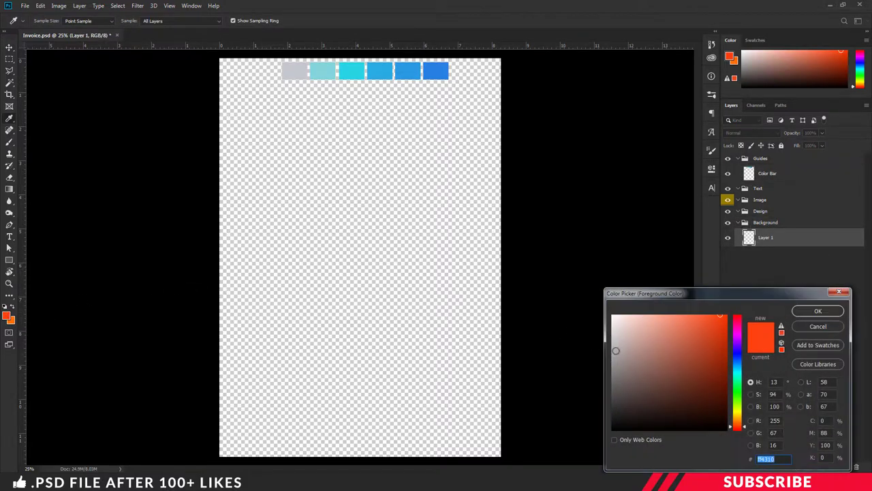
pyautogui.click(612, 325)
pyautogui.moveTo(612, 325); pyautogui.dragTo(608, 320)
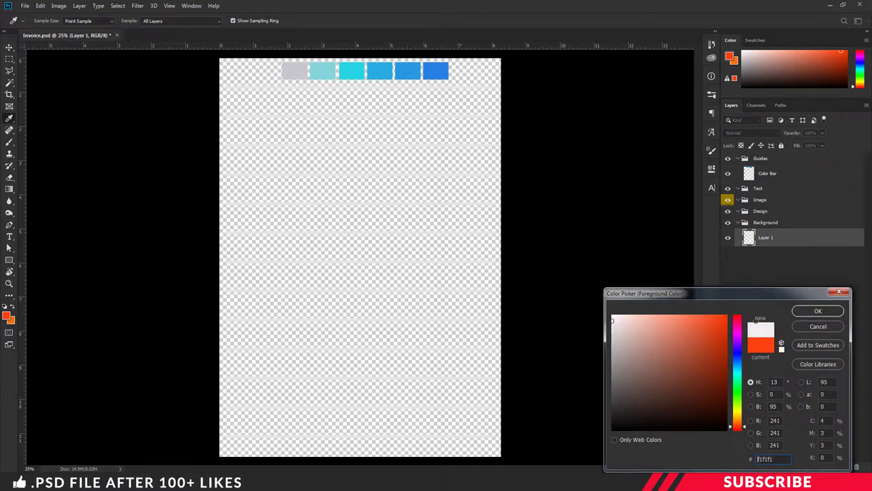
pyautogui.click(817, 313)
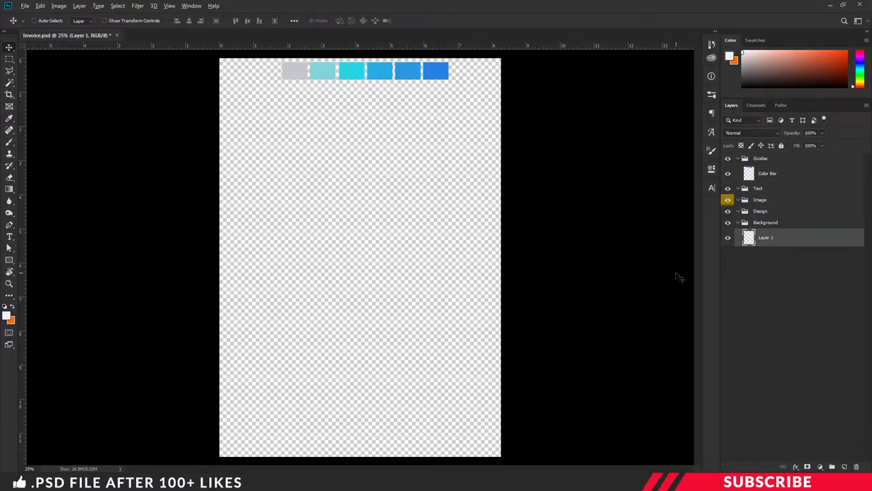
pyautogui.hotkey('alt', 'BackSpace')
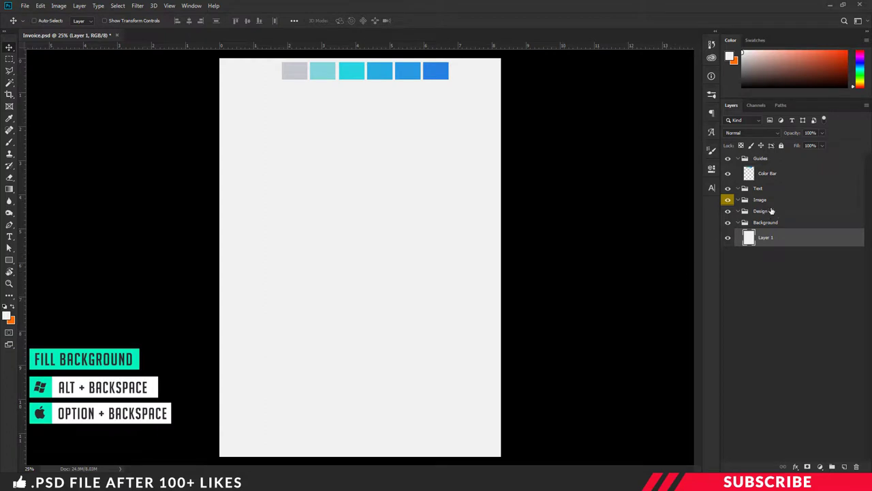
# - Add a new layer above Color Bar and set the foreground colour to bright green 4bfe6c
pyautogui.click(776, 175)
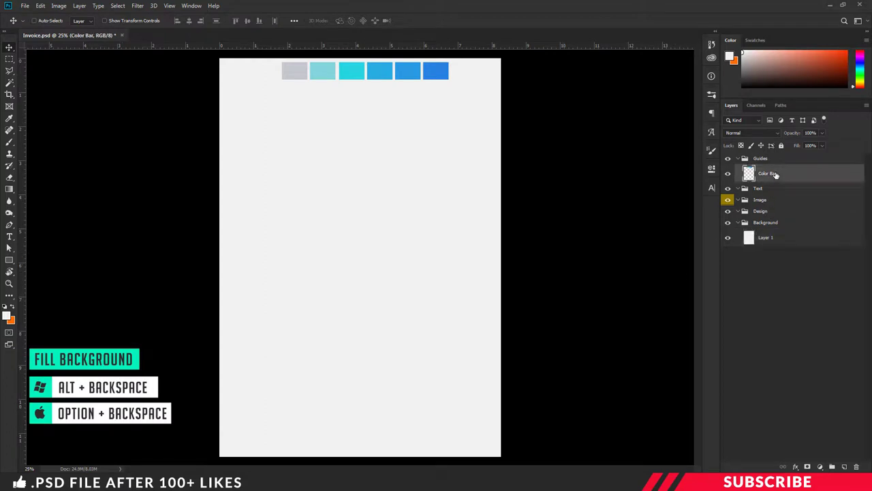
pyautogui.click(845, 468)
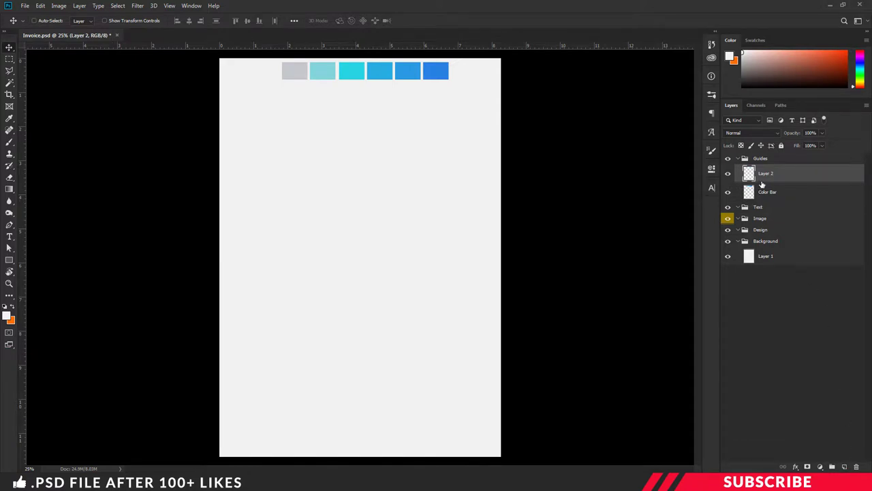
pyautogui.click(6, 315)
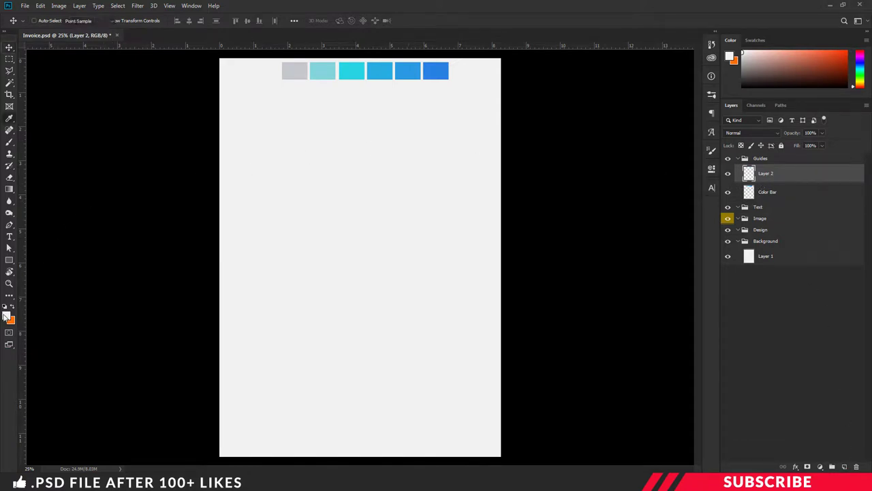
pyautogui.moveTo(740, 404); pyautogui.dragTo(740, 393)
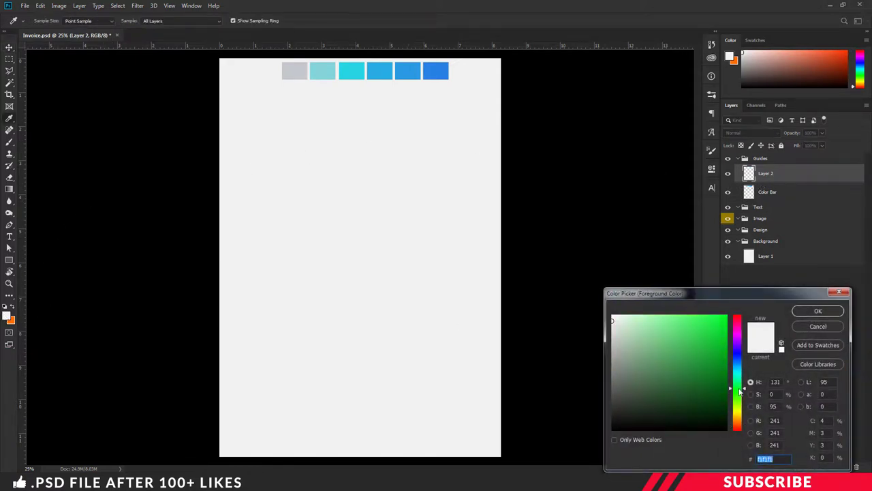
pyautogui.moveTo(698, 337); pyautogui.dragTo(693, 314)
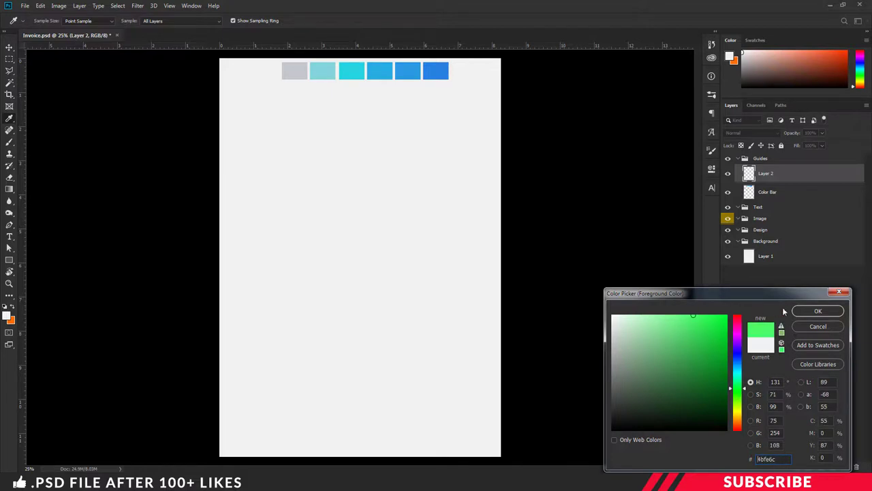
pyautogui.click(817, 311)
# - Create a green 1200 × 220 px rectangle with the Rectangle Tool
pyautogui.click(9, 260)
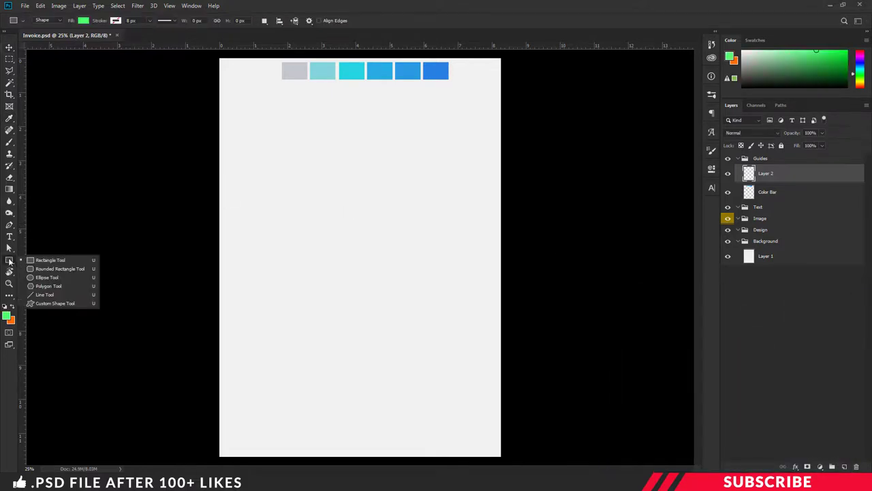
pyautogui.click(55, 259)
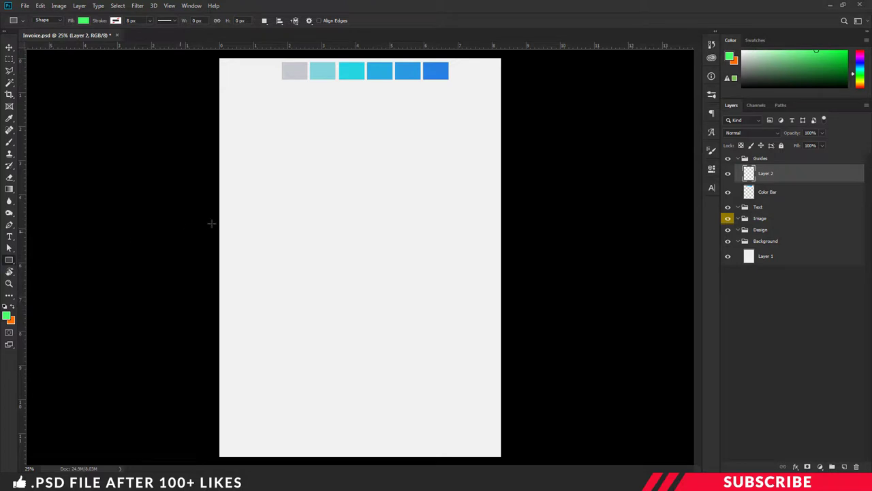
pyautogui.click(318, 188)
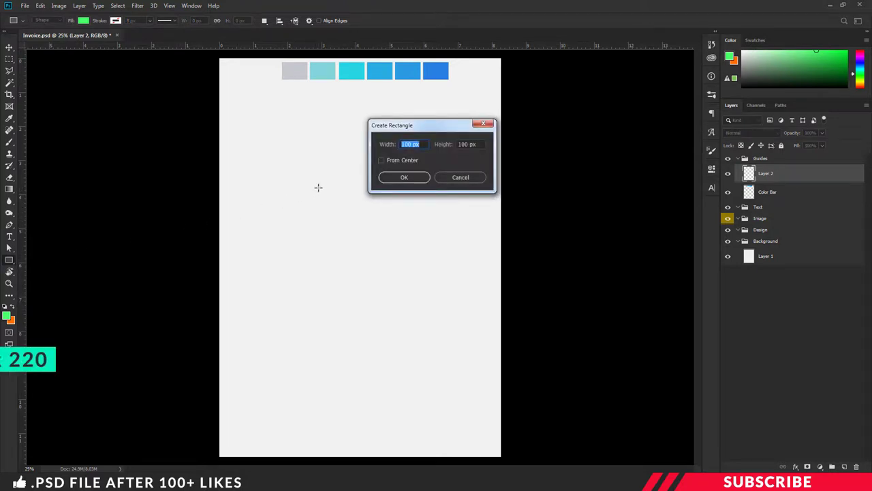
pyautogui.write('1200')
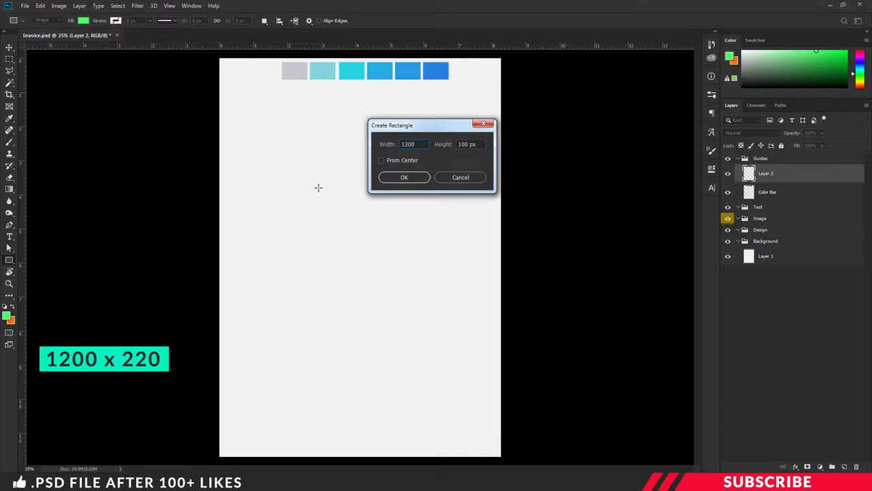
pyautogui.press('Tab')
pyautogui.write('22')
pyautogui.press('Return')
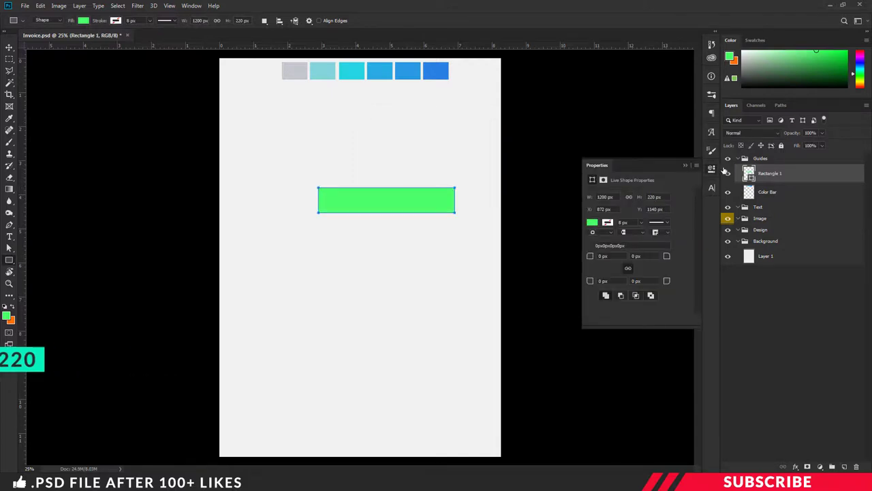
pyautogui.click(712, 169)
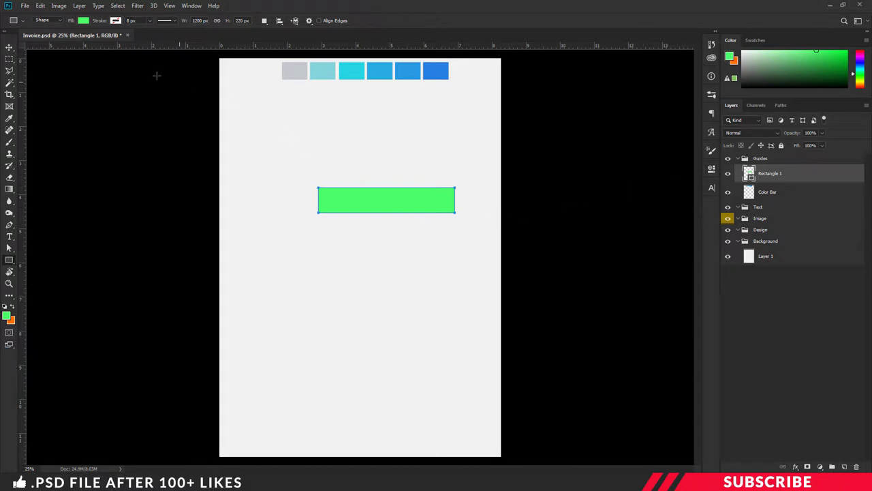
pyautogui.click(9, 47)
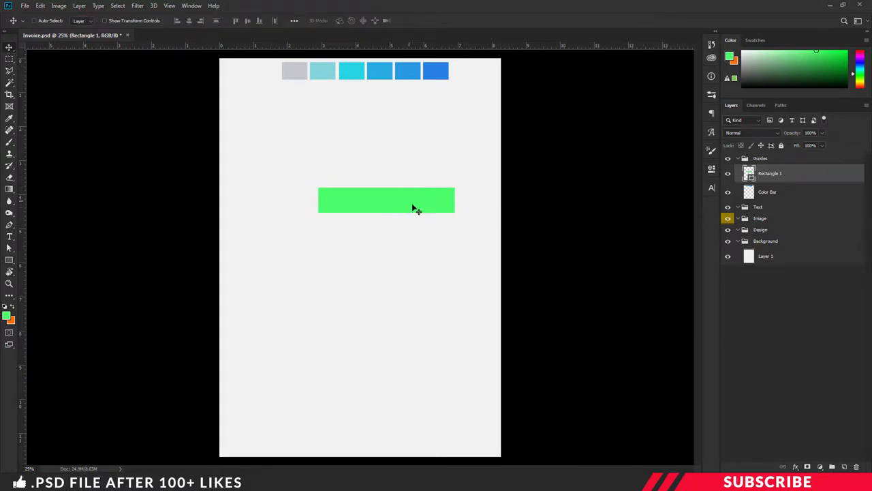
# - Add a top margin guide at the rectangle's top edge, then rotate the rectangle 90° clockwise
pyautogui.moveTo(393, 203); pyautogui.dragTo(395, 445)
pyautogui.moveTo(364, 45); pyautogui.dragTo(398, 247)
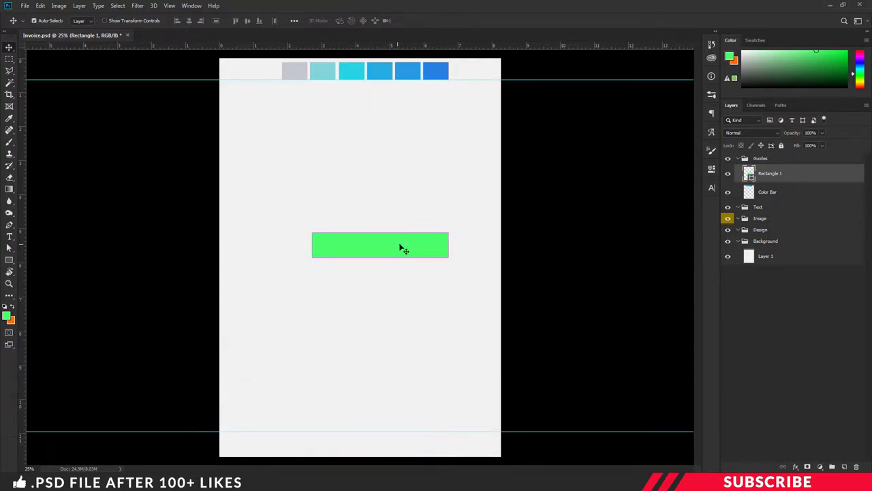
pyautogui.hotkey('ctrl', 't')
pyautogui.rightClick(400, 245)
pyautogui.rightClick(424, 249)
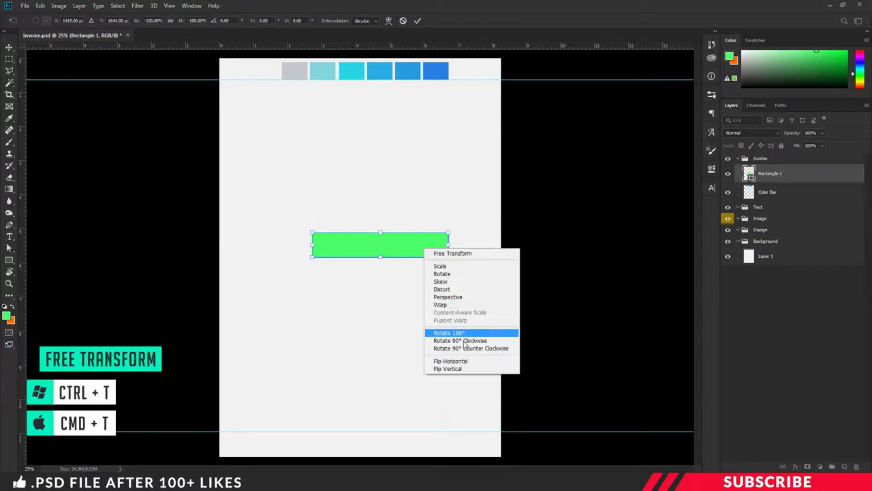
pyautogui.click(464, 340)
pyautogui.press('Return')
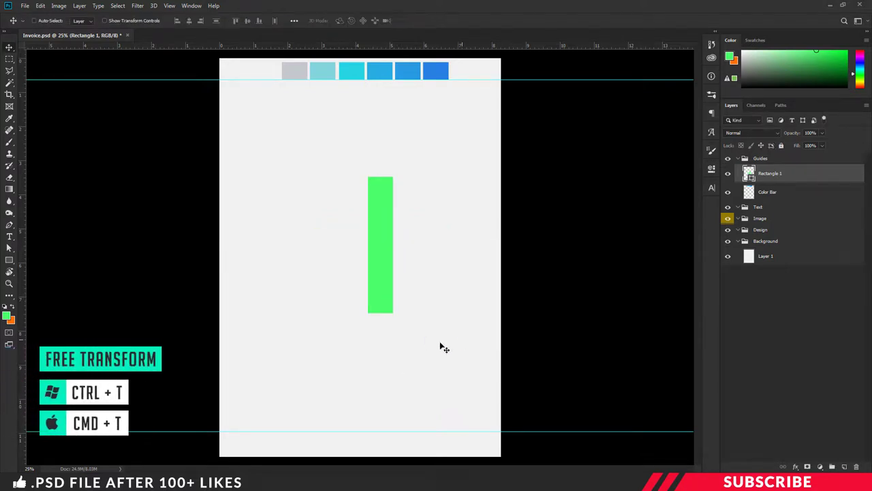
# - Add left and right margin guides from the vertical bar, then hide Rectangle 1
pyautogui.moveTo(375, 216); pyautogui.dragTo(227, 196)
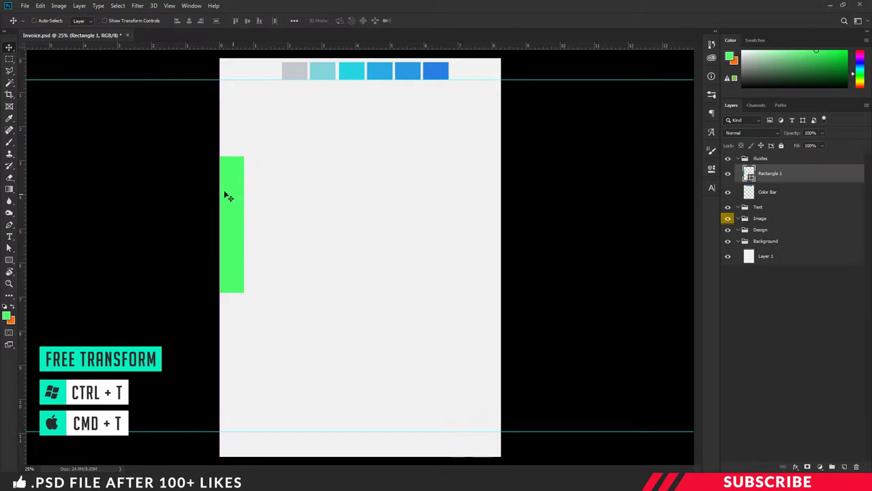
pyautogui.moveTo(26, 168); pyautogui.dragTo(496, 197)
pyautogui.moveTo(129, 176); pyautogui.dragTo(456, 200)
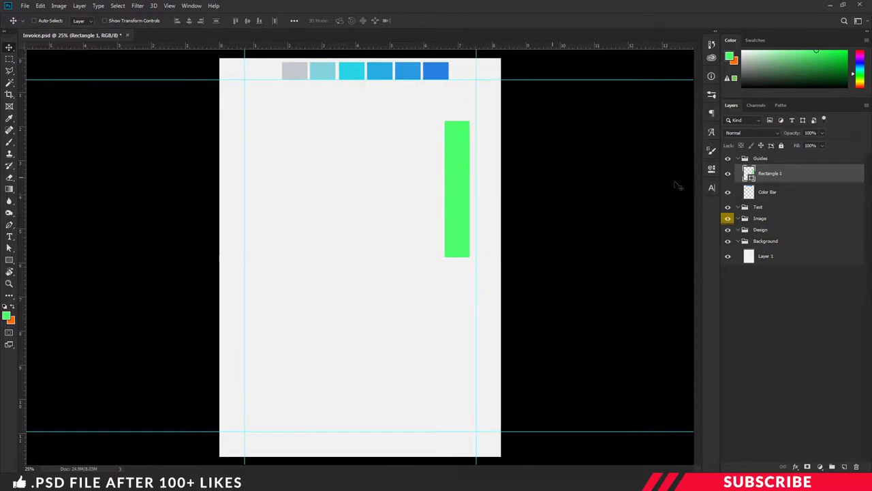
pyautogui.click(728, 174)
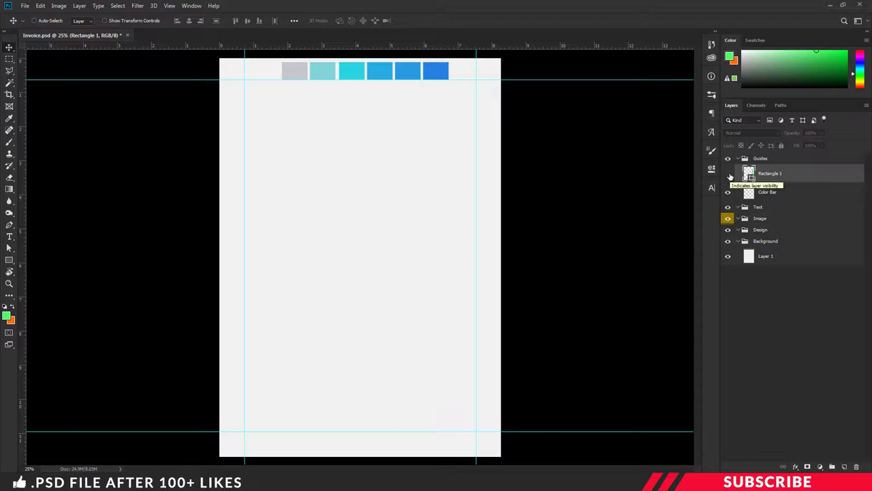
pyautogui.click(764, 222)
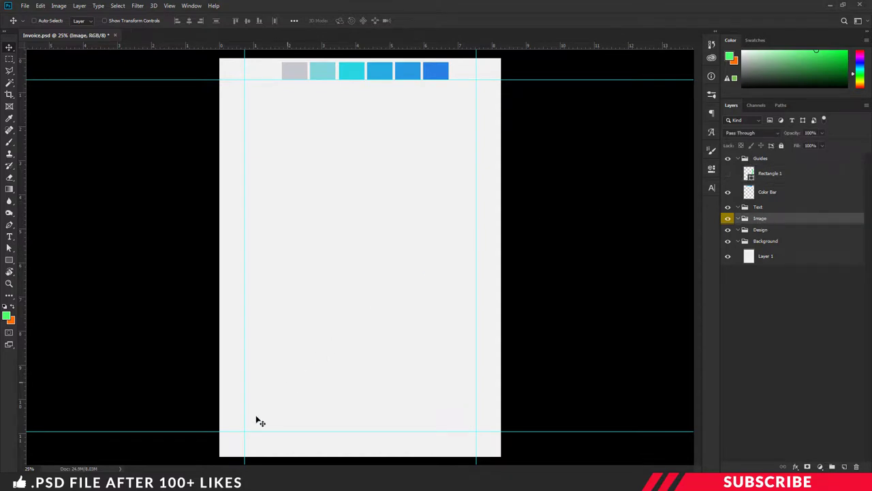
# - Bring Logo.png into the Invoice document and close the separate logo file
pyautogui.hotkey('ctrl', 'o')
pyautogui.click(332, 198)
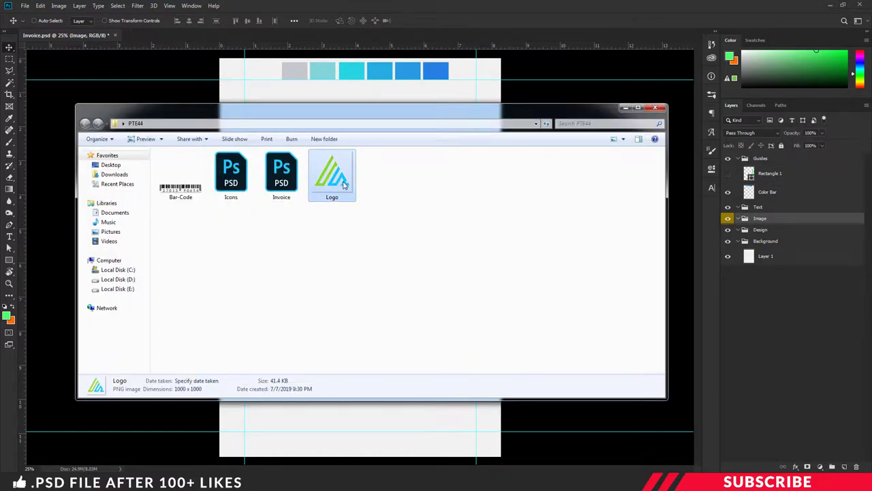
pyautogui.rightClick(342, 183)
pyautogui.moveTo(418, 294)
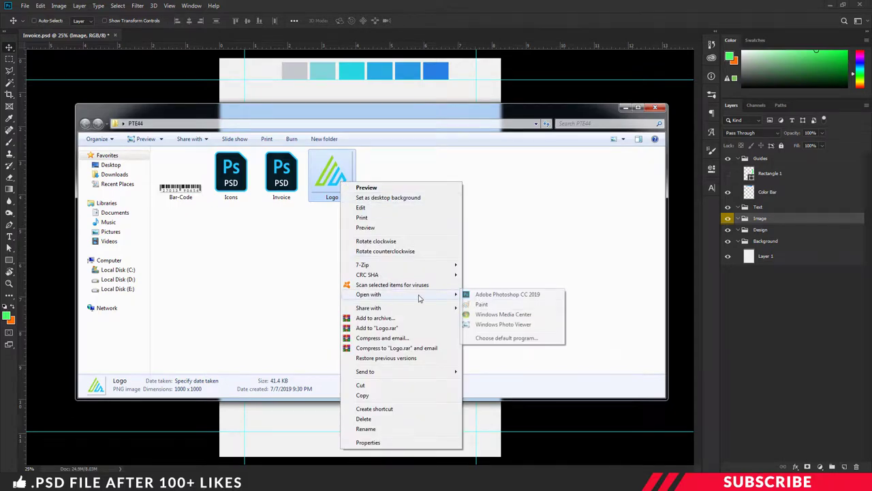
pyautogui.click(483, 297)
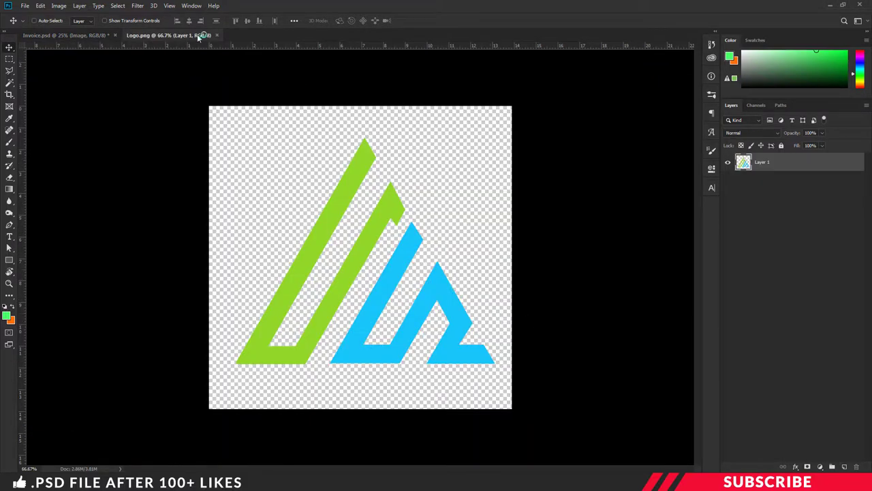
pyautogui.moveTo(197, 34); pyautogui.dragTo(210, 69)
pyautogui.moveTo(332, 170); pyautogui.dragTo(283, 127)
pyautogui.click(434, 50)
# - Scale the logo down to about 22% at the top-left margin corner
pyautogui.hotkey('ctrl', 't')
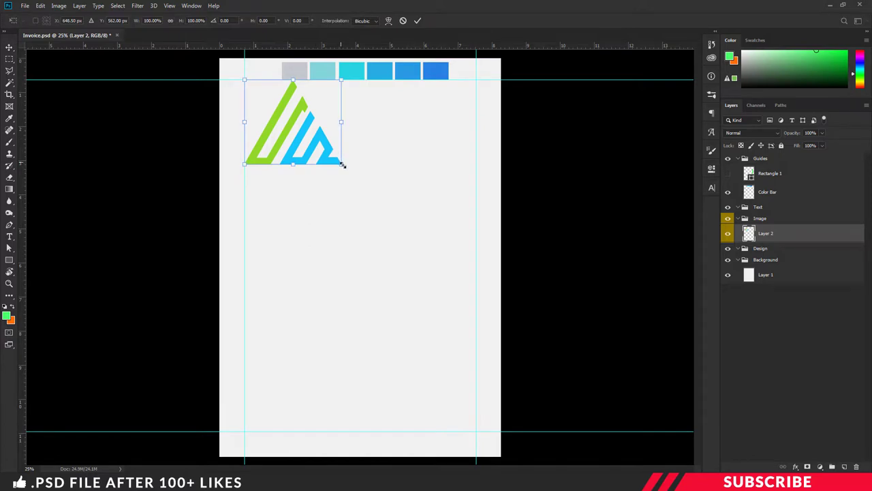
pyautogui.moveTo(335, 157); pyautogui.dragTo(275, 105)
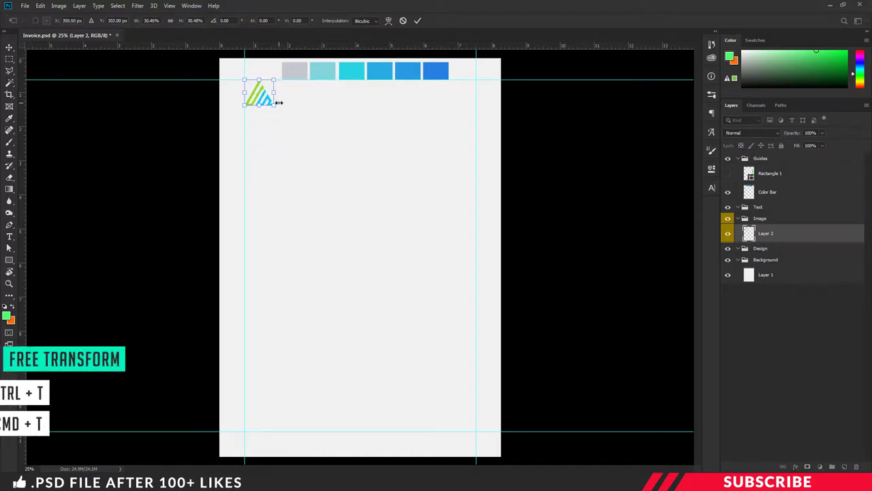
pyautogui.hotkey('ctrl', '+')
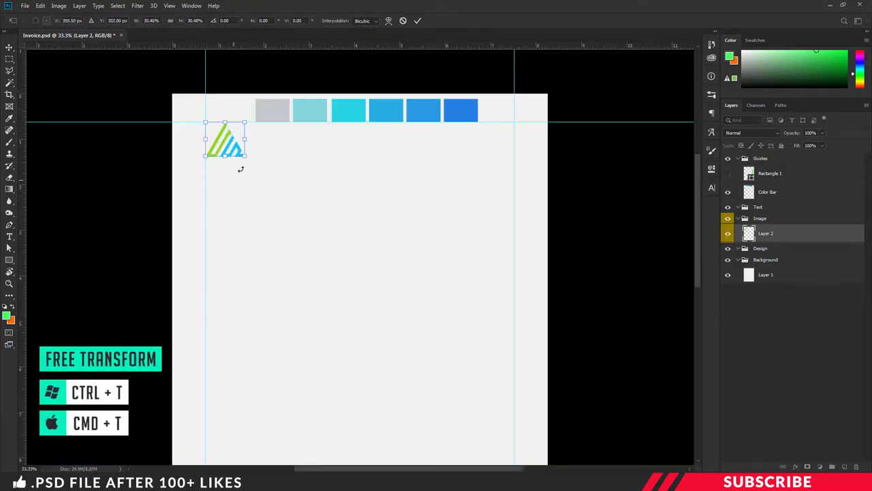
pyautogui.moveTo(245, 157); pyautogui.dragTo(228, 127)
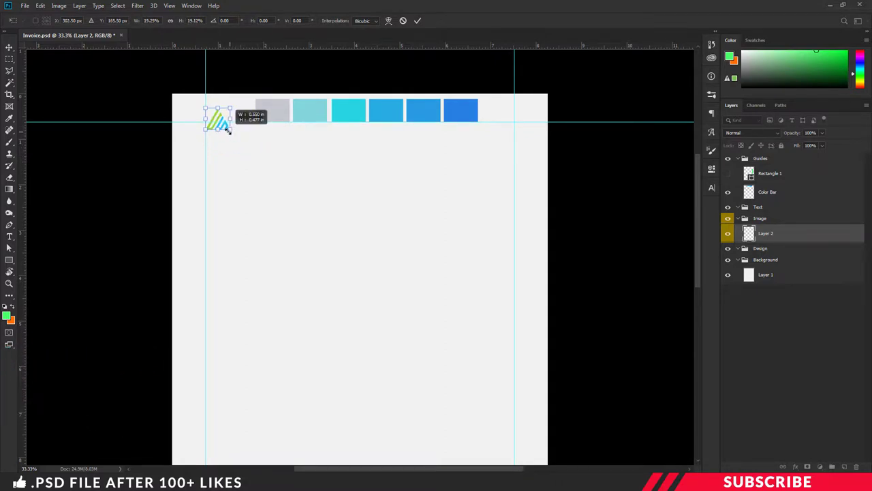
pyautogui.click(272, 141)
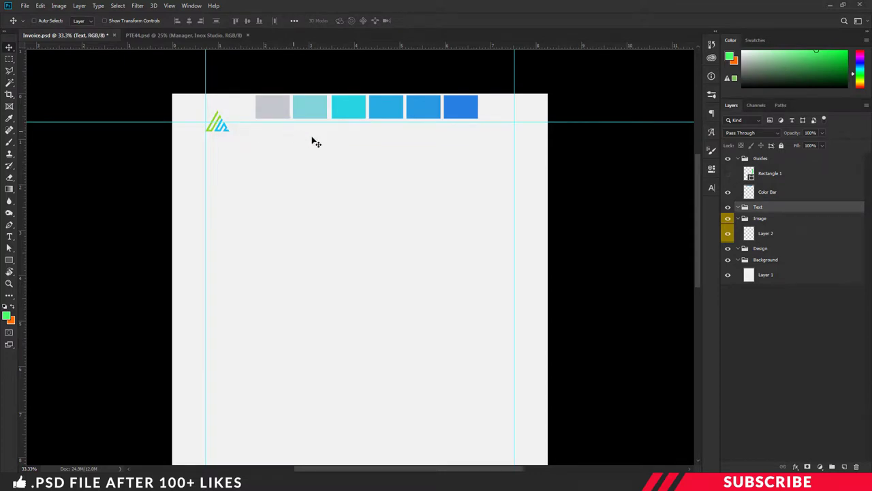
# - Add a new layer in the Text group and set the foreground colour to black
pyautogui.click(844, 467)
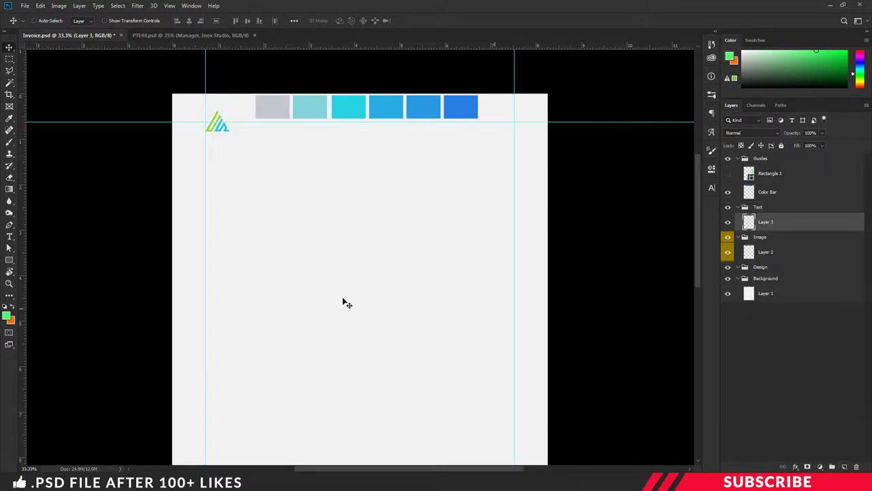
pyautogui.click(5, 318)
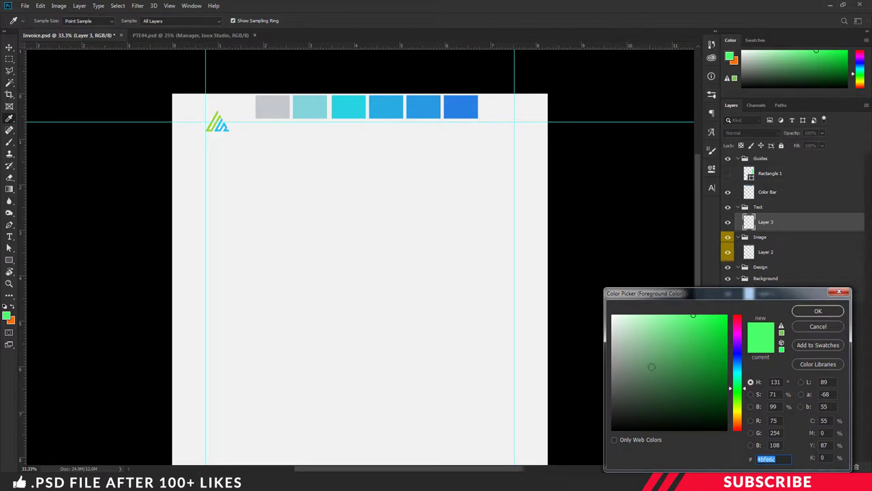
pyautogui.moveTo(612, 428); pyautogui.dragTo(603, 427)
pyautogui.click(817, 311)
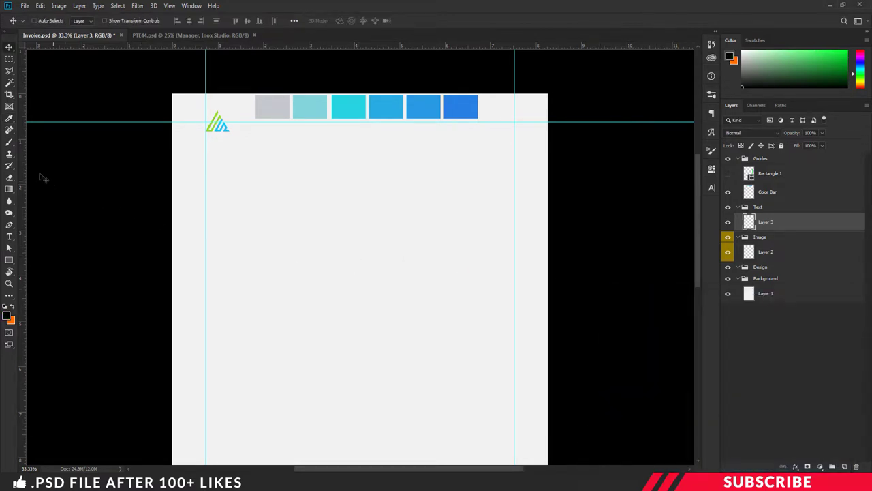
# - Choose the Horizontal Type tool with the Lato Black font
pyautogui.click(9, 237)
pyautogui.rightClick(9, 237)
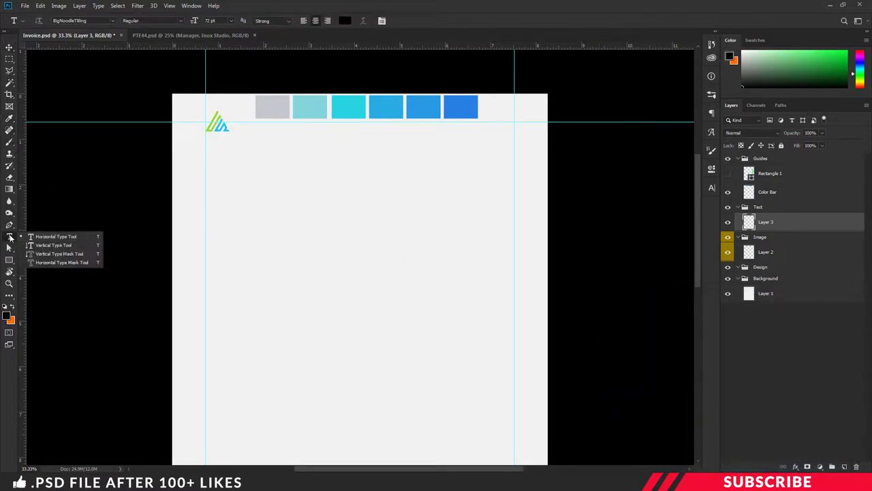
pyautogui.click(48, 234)
pyautogui.click(97, 20)
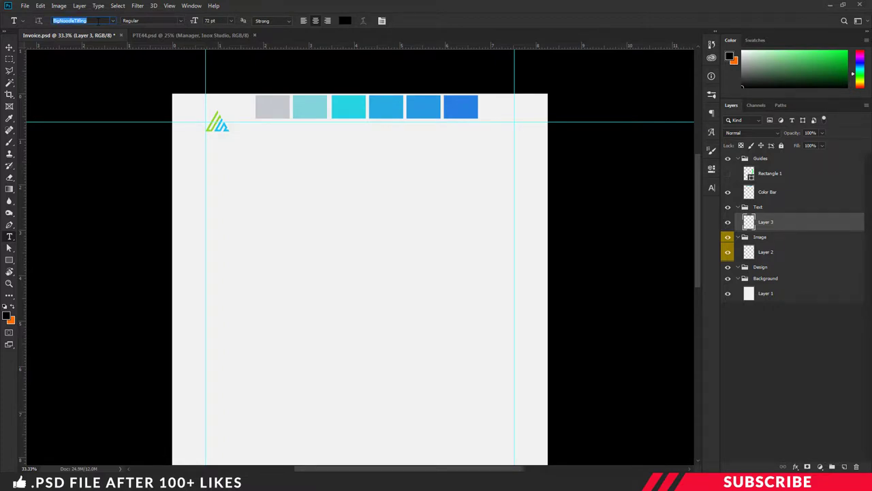
pyautogui.click(98, 21)
pyautogui.write('lato')
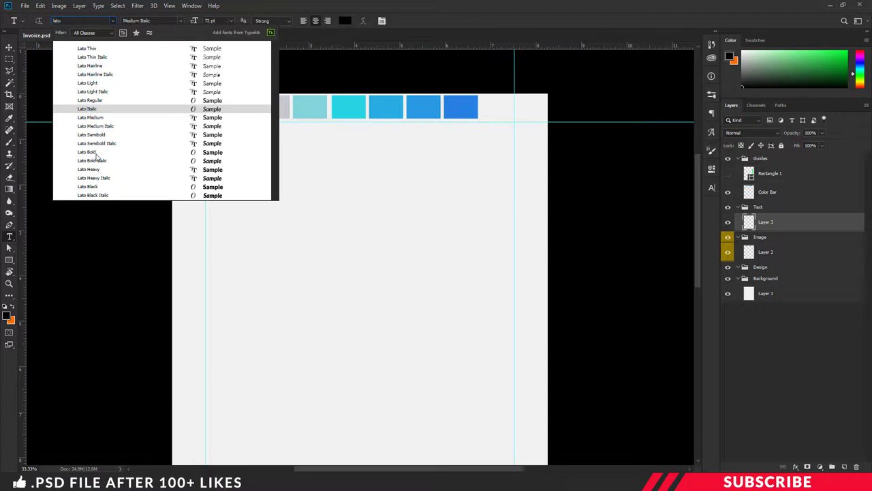
pyautogui.click(89, 187)
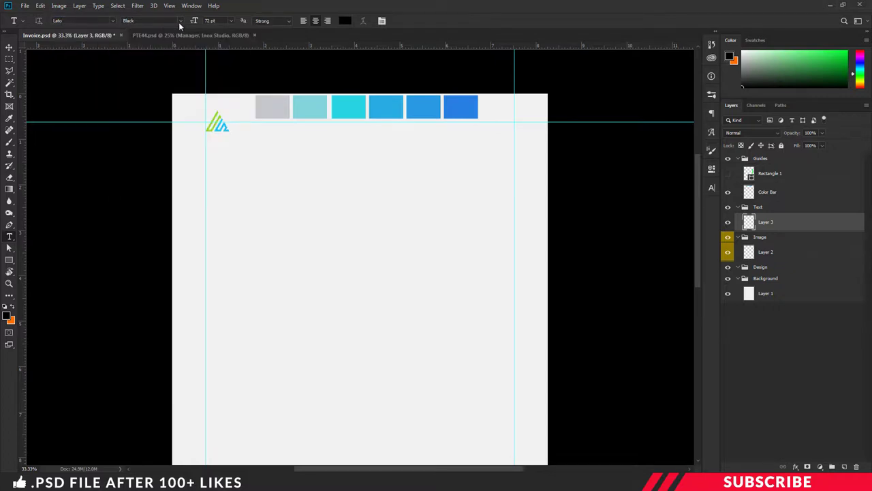
# - Type 'Inox Studio' beside the logo
pyautogui.click(253, 128)
pyautogui.keyDown('ctrl'); pyautogui.moveTo(225, 128); pyautogui.dragTo(271, 127); pyautogui.keyUp('ctrl')
pyautogui.write('Inox')
pyautogui.hotkey('ctrl', 'Return')
pyautogui.hotkey('shift', 'Left')
pyautogui.hotkey('shift', 'Left')
pyautogui.hotkey('shift', 'Left')
pyautogui.hotkey('shift', 'Left')
pyautogui.hotkey('shift', 'Left')
pyautogui.hotkey('shift', 'Left')
pyautogui.hotkey('shift', 'Left')
pyautogui.hotkey('shift', 'Left')
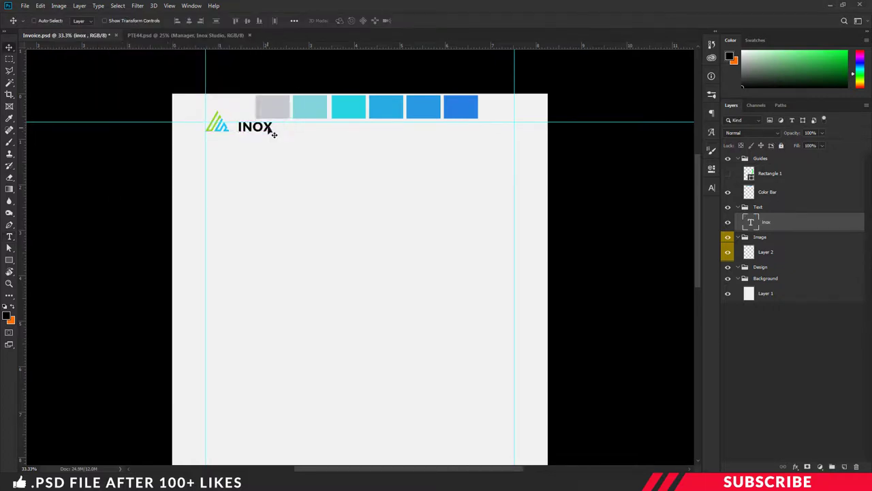
pyautogui.doubleClick(272, 129)
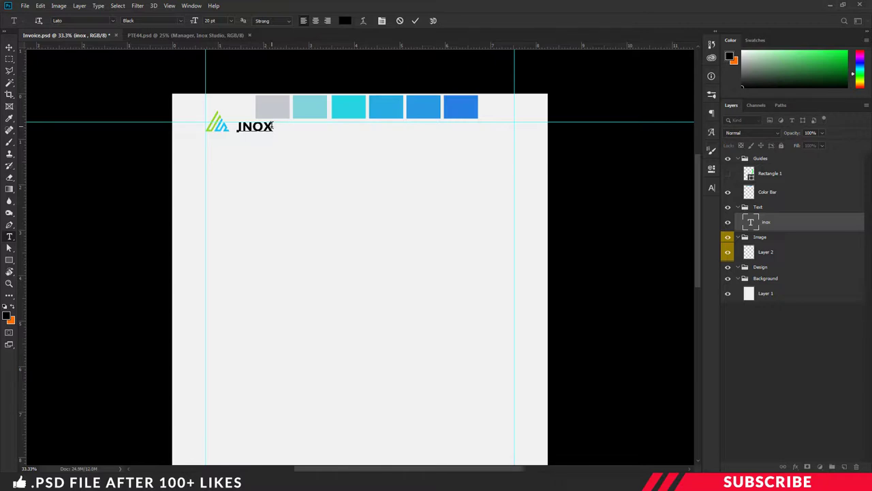
pyautogui.write('Studio')
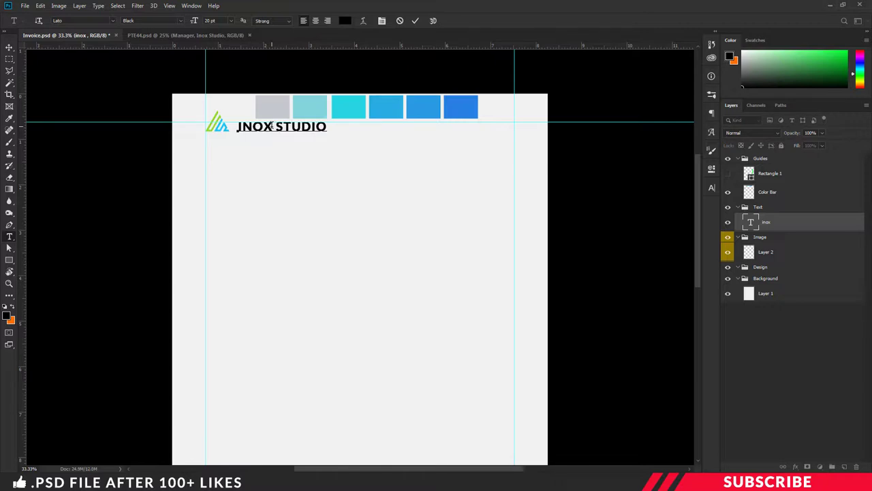
# - Colour the word STUDIO blue #289ae3 by sampling the colour bar, and commit the text
pyautogui.moveTo(276, 127); pyautogui.dragTo(334, 134)
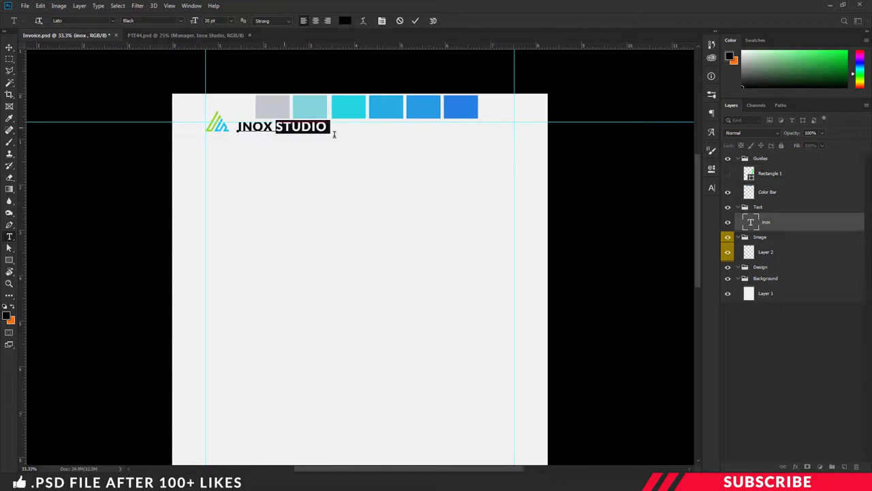
pyautogui.click(8, 315)
pyautogui.click(418, 109)
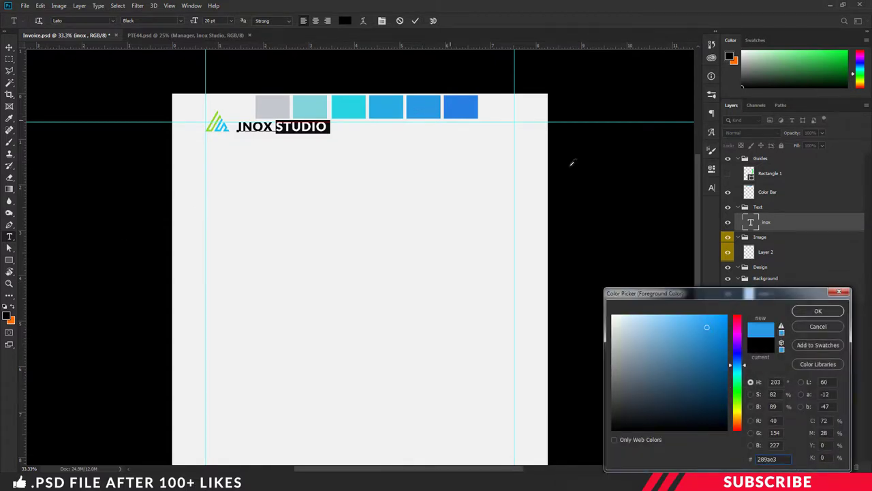
pyautogui.click(817, 311)
pyautogui.hotkey('ctrl', 'h')
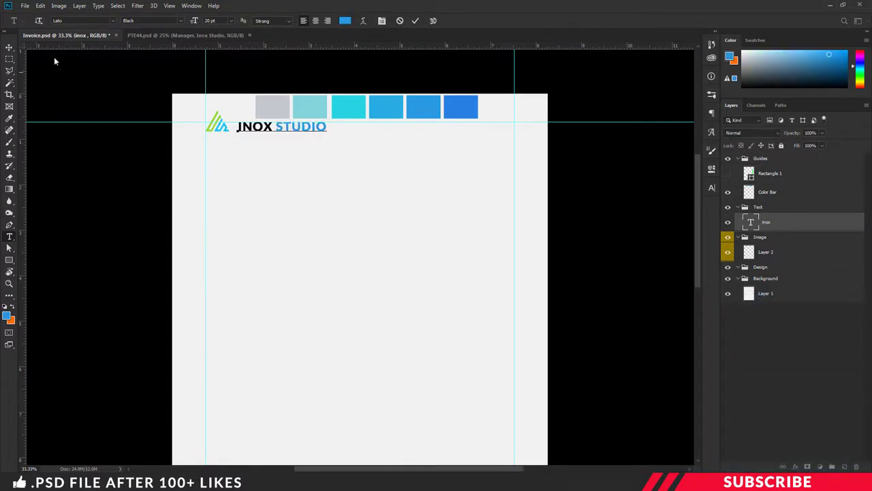
pyautogui.click(10, 47)
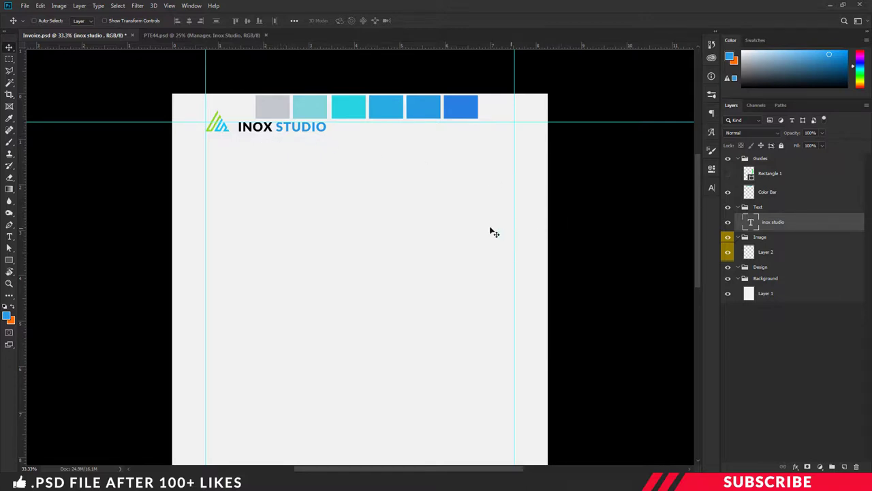
# - Add a new layer in the Design group with a blue foreground colour
pyautogui.click(764, 267)
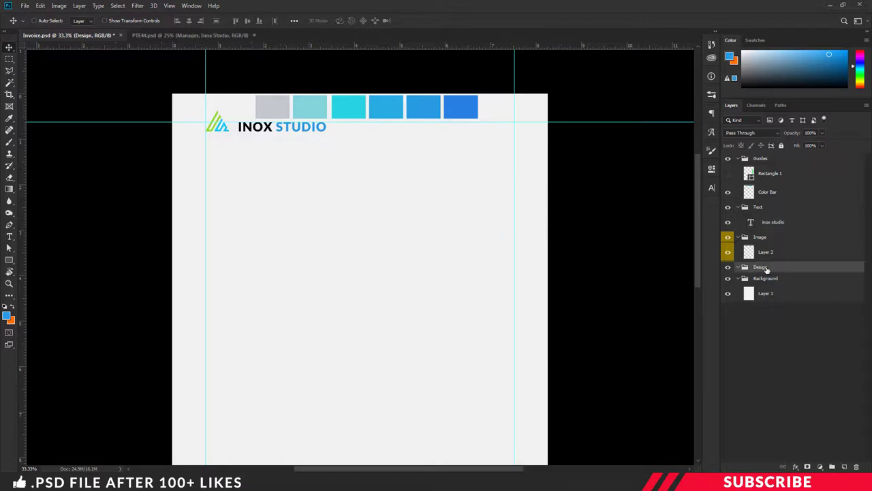
pyautogui.click(845, 467)
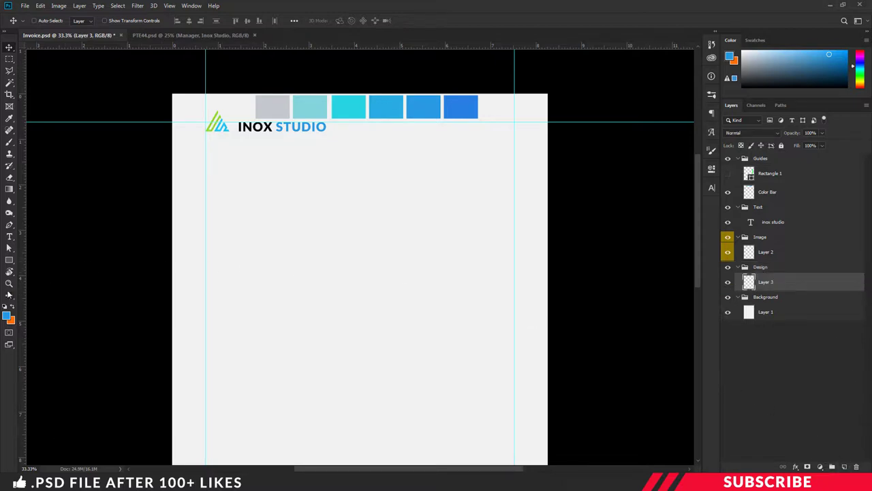
pyautogui.click(7, 317)
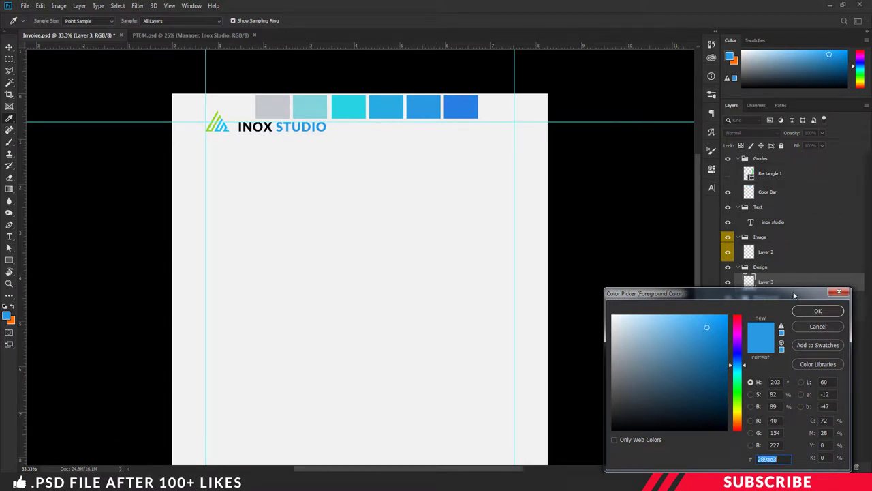
pyautogui.click(818, 311)
# - Draw a thin blue line from after INOX STUDIO to the right margin, extending its left end slightly
pyautogui.click(9, 260)
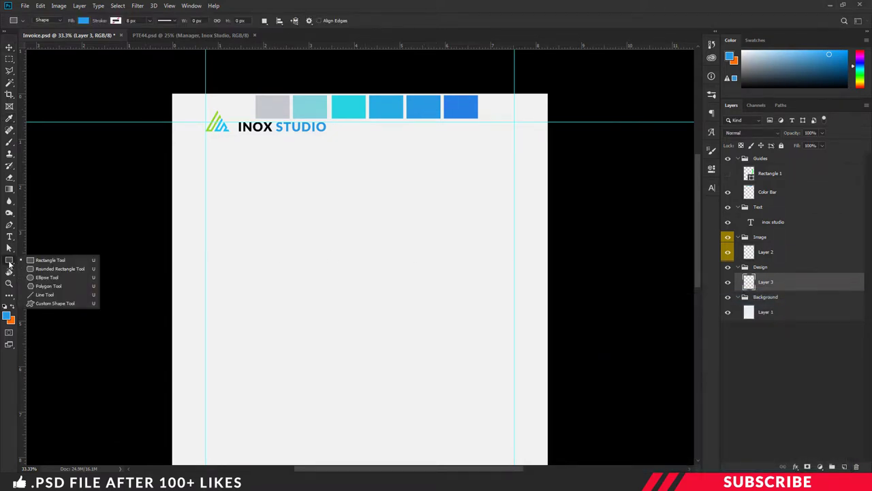
pyautogui.click(60, 294)
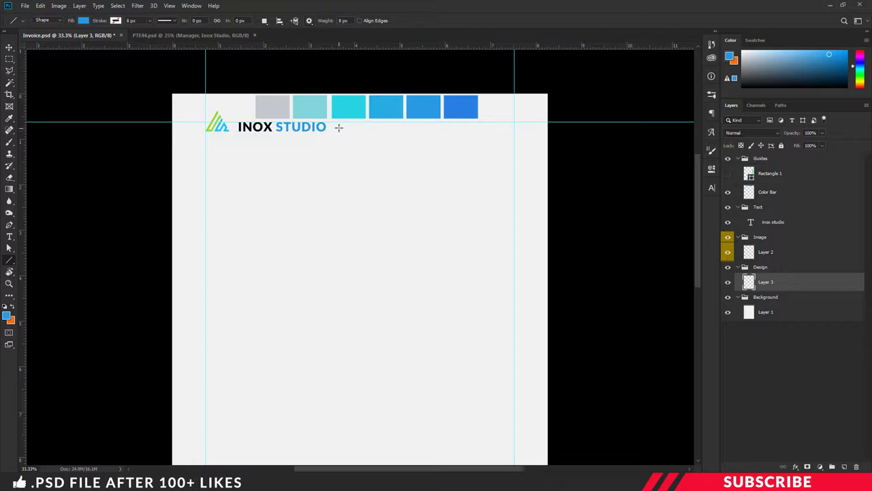
pyautogui.moveTo(335, 127); pyautogui.dragTo(514, 139)
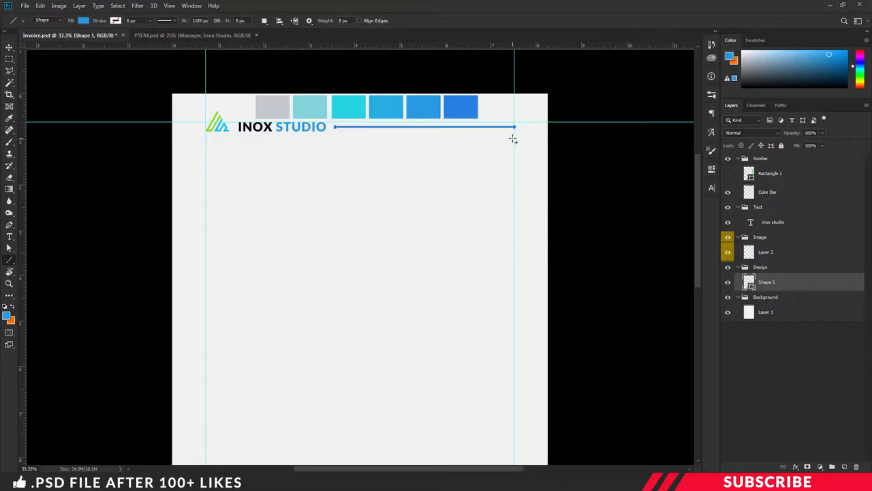
pyautogui.hotkey('ctrl', '+')
pyautogui.hotkey('ctrl', 't')
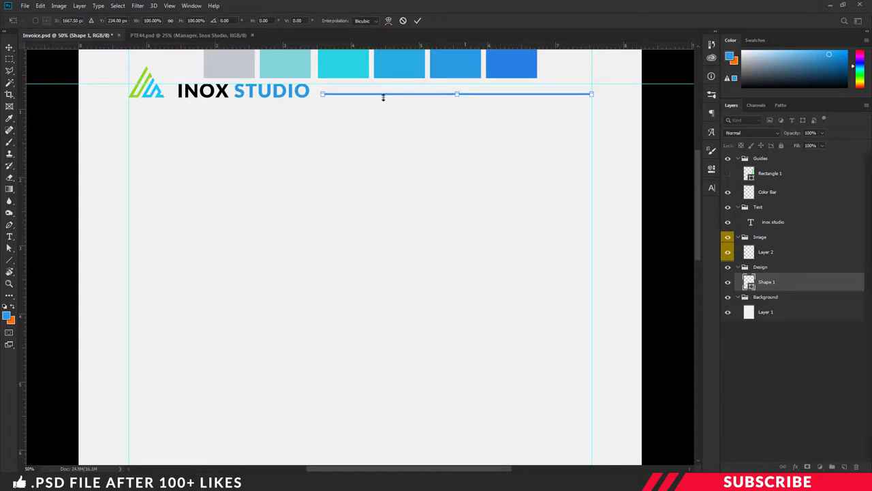
pyautogui.moveTo(321, 94); pyautogui.dragTo(317, 94)
pyautogui.press('Return')
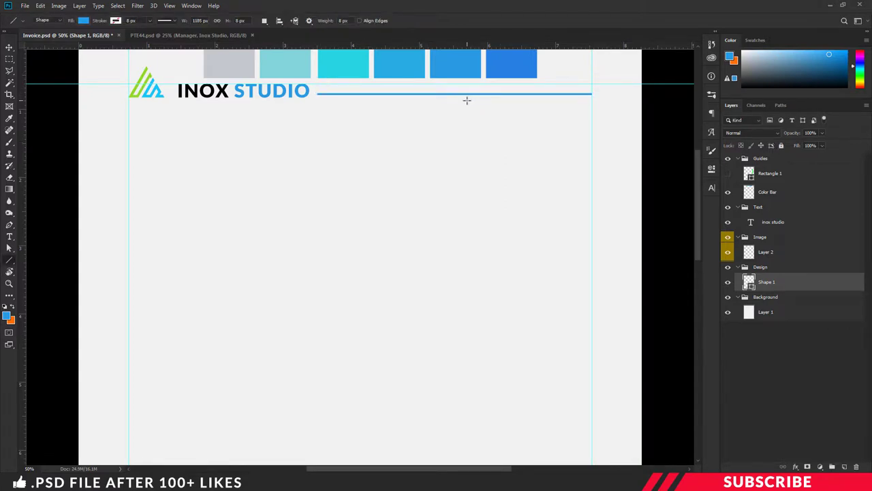
pyautogui.hotkey('ctrl', '-')
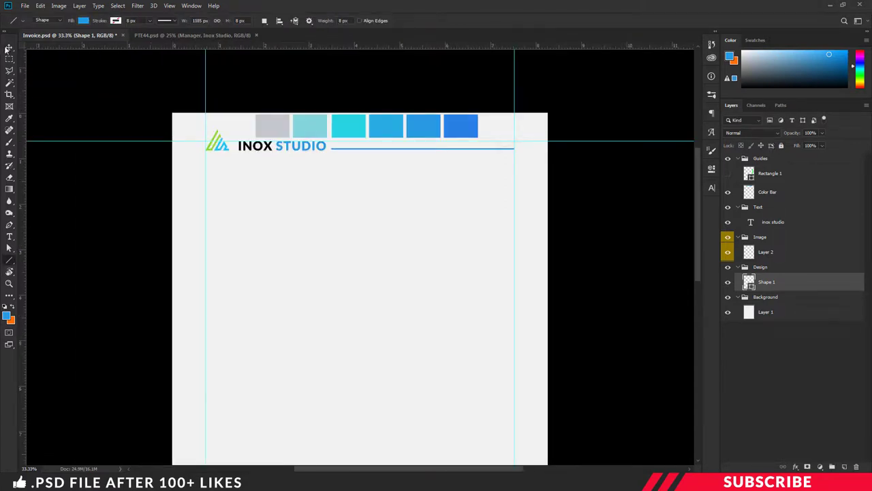
pyautogui.click(8, 48)
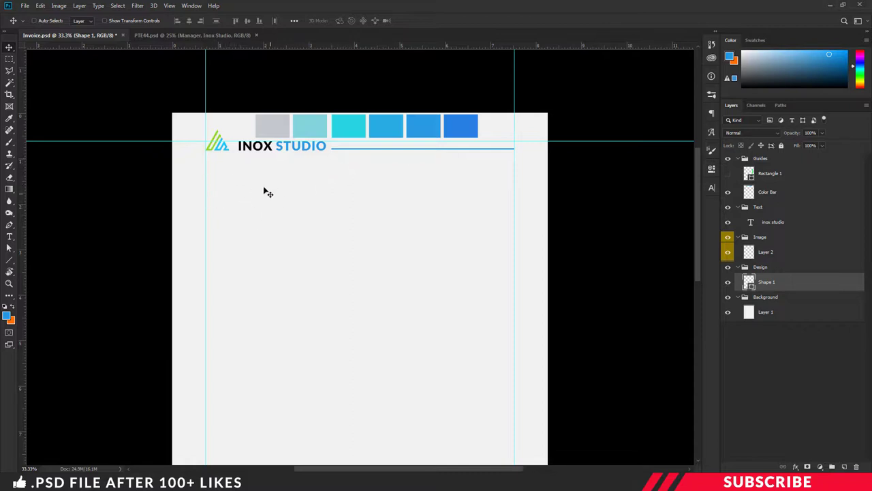
# - Add a new layer in the Text group and set the foreground colour to black
pyautogui.click(770, 209)
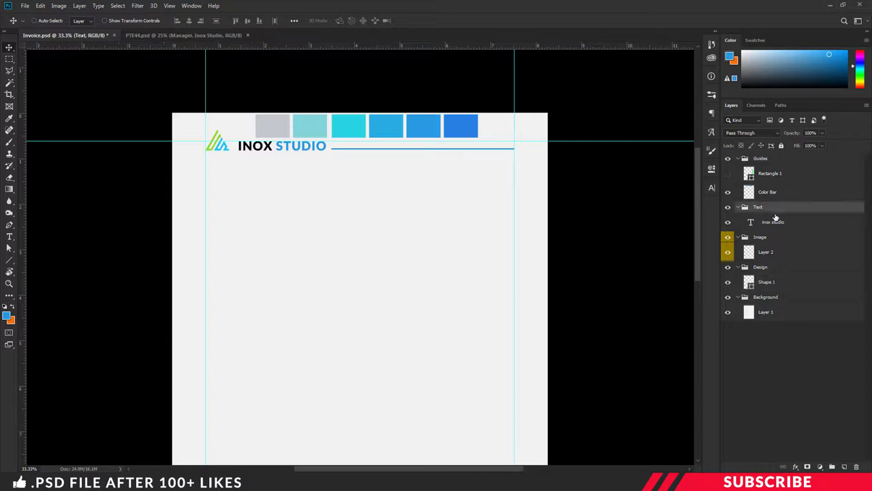
pyautogui.click(845, 467)
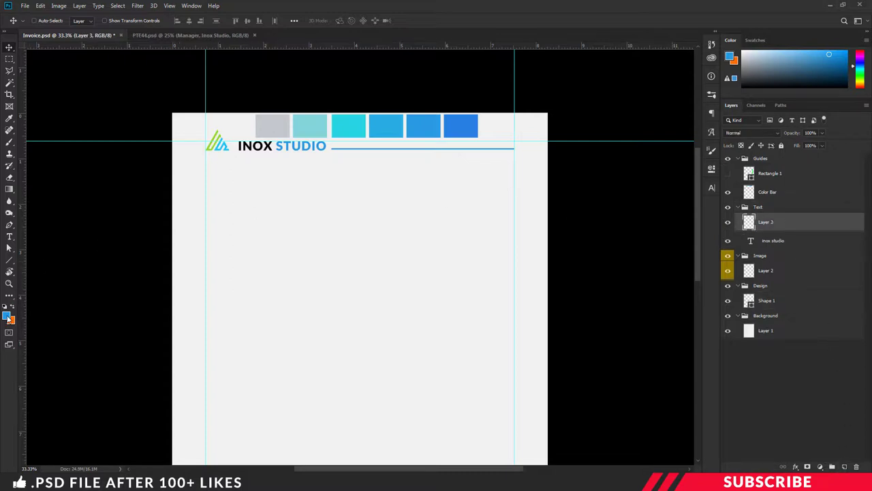
pyautogui.click(9, 318)
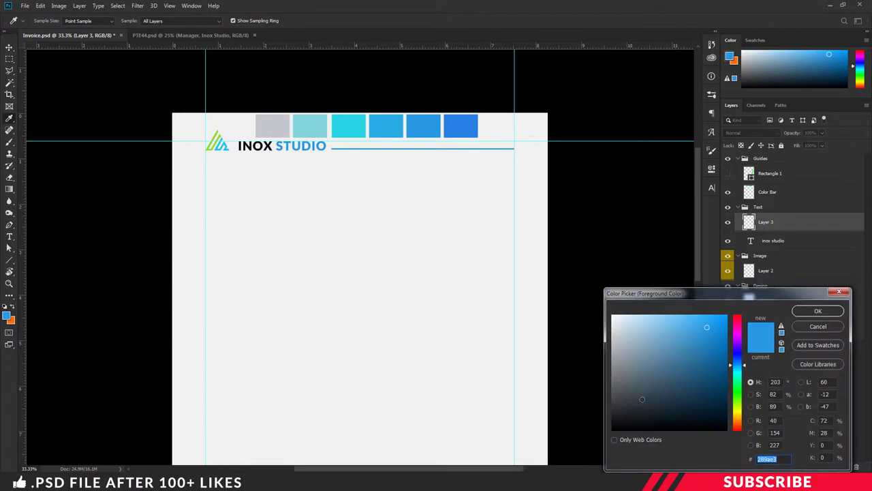
pyautogui.click(613, 428)
pyautogui.click(818, 311)
# - Type INVOICE TO in 10 pt Lato Bold and move it to the left margin below the header
pyautogui.press('t')
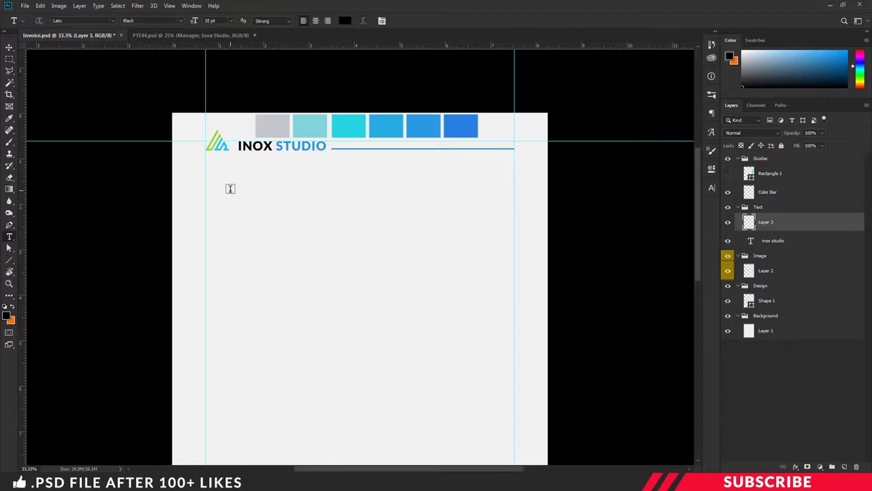
pyautogui.click(181, 21)
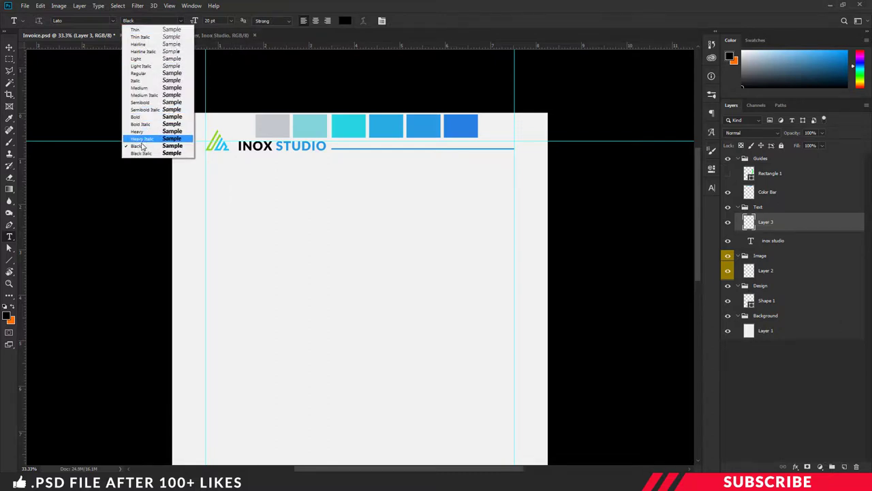
pyautogui.click(136, 117)
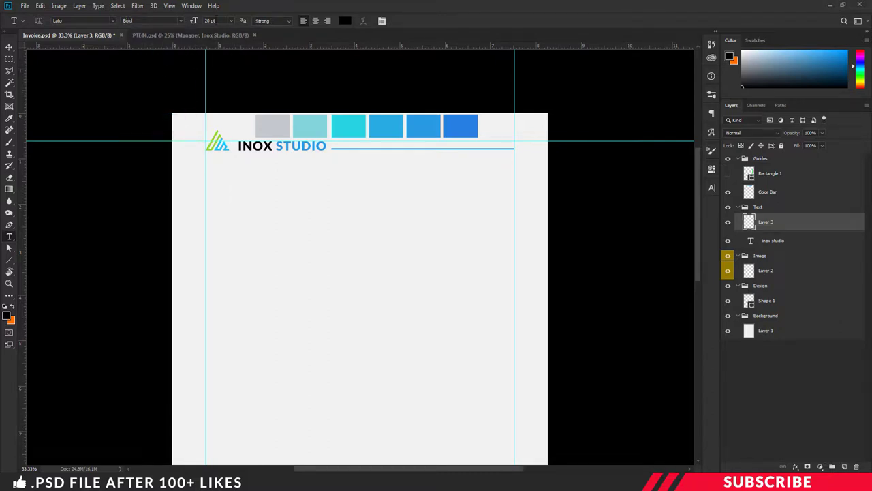
pyautogui.click(213, 21)
pyautogui.click(237, 197)
pyautogui.write('INVOICE TO')
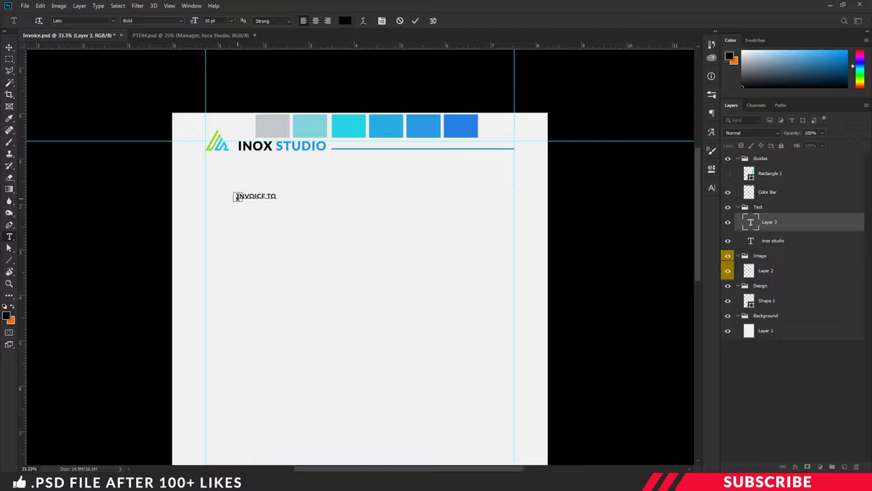
pyautogui.hotkey('ctrl', 'Return')
pyautogui.press('v')
pyautogui.moveTo(258, 197); pyautogui.dragTo(228, 172)
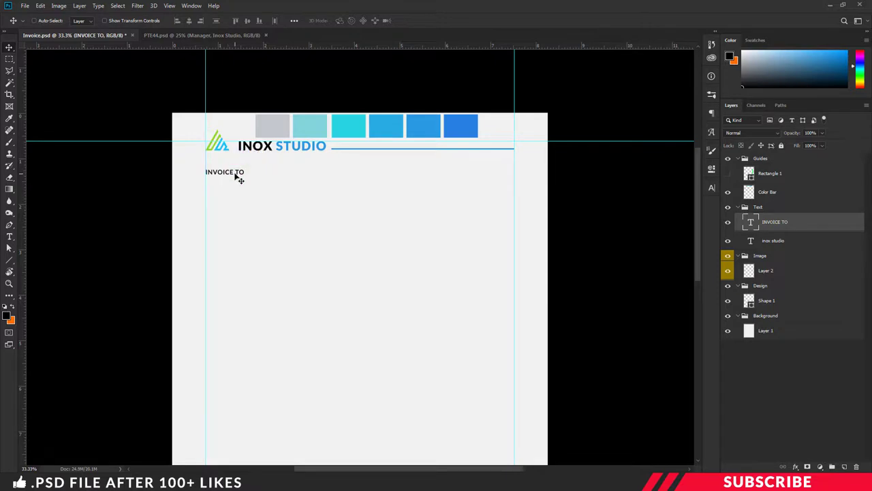
# - Duplicate the INVOICE TO label, place the copy below it, and set it to 14 pt
pyautogui.press('t')
pyautogui.click(233, 171)
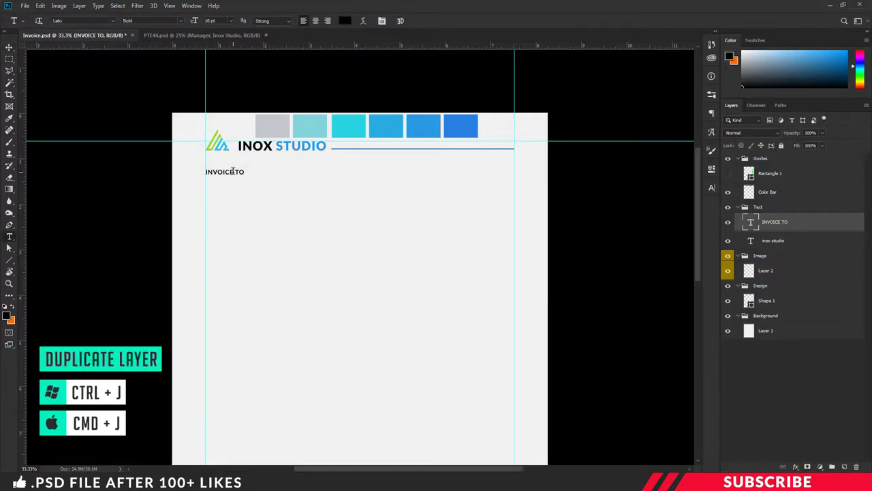
pyautogui.hotkey('ctrl', 'j')
pyautogui.moveTo(230, 173); pyautogui.dragTo(226, 189)
pyautogui.click(226, 185)
pyautogui.hotkey('ctrl', 'a')
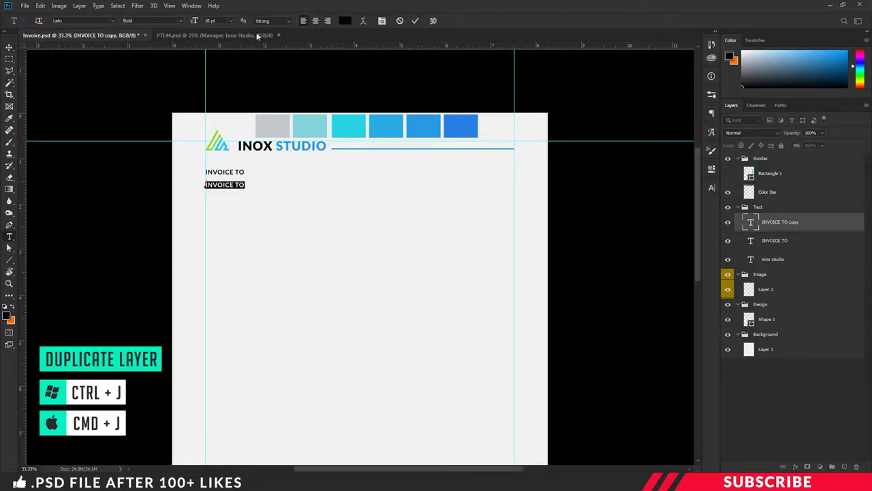
pyautogui.click(212, 20)
pyautogui.write('14')
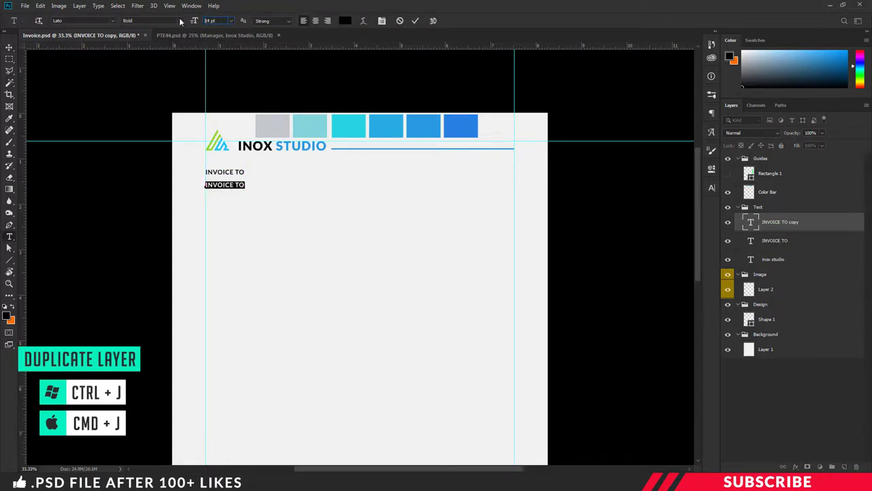
pyautogui.press('Return')
# - Retype the copy as the client's name, coloured blue sampled from the colour bar
pyautogui.click(238, 184)
pyautogui.hotkey('ctrl', 'a')
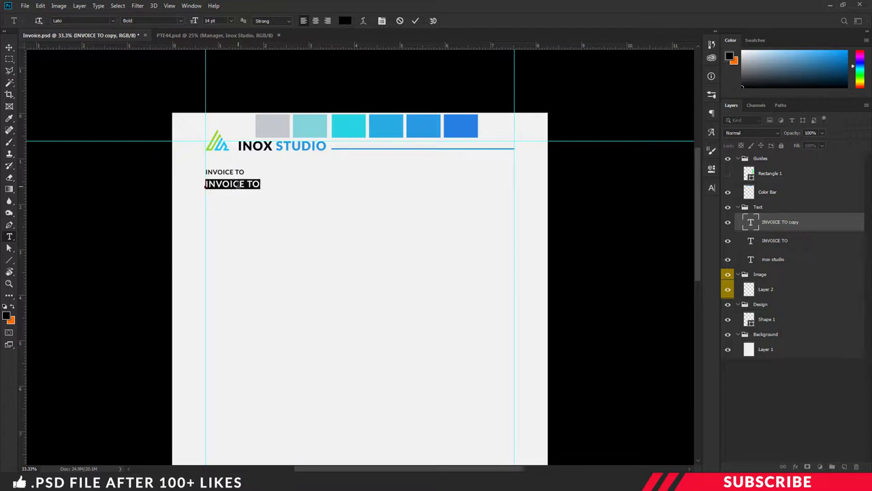
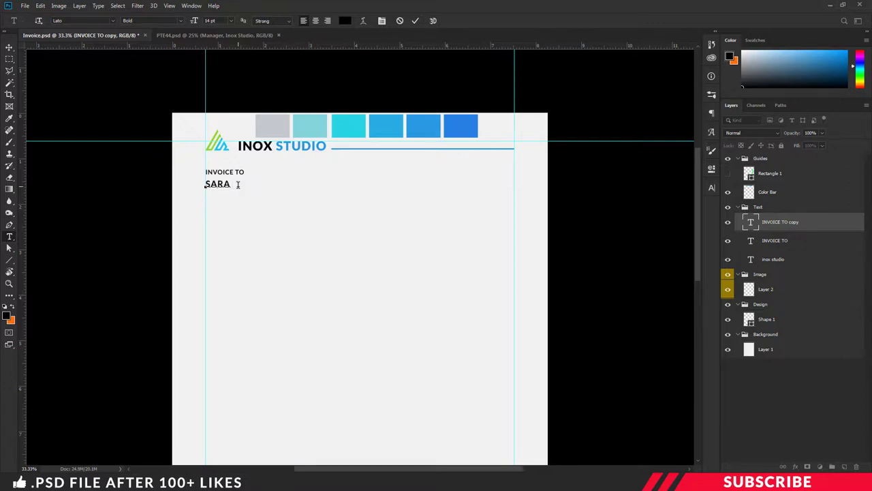
pyautogui.hotkey('ctrl', 'a')
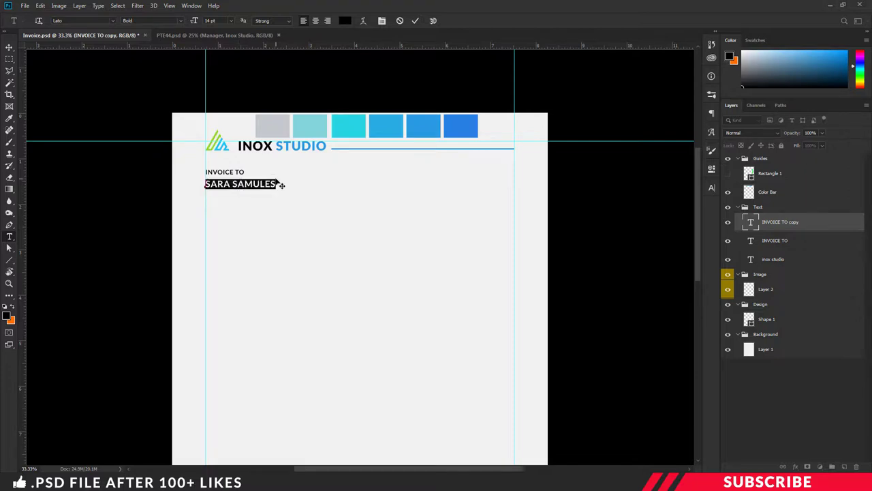
pyautogui.click(8, 315)
pyautogui.click(431, 125)
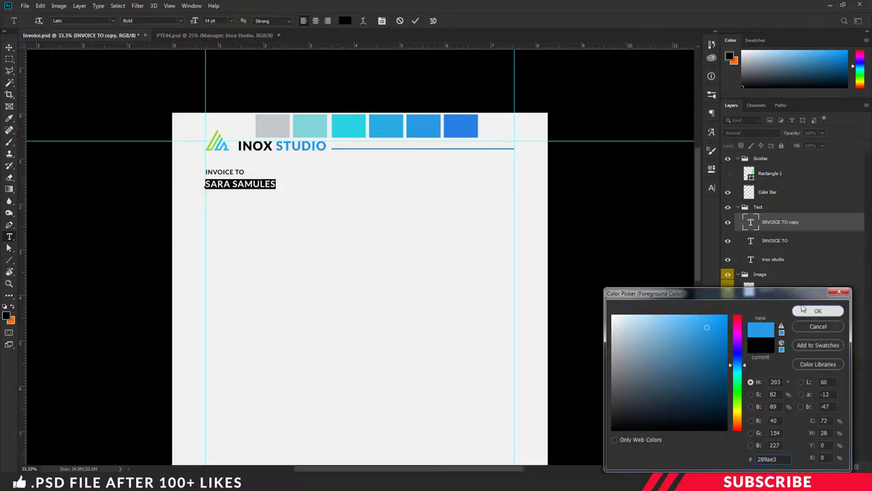
pyautogui.click(814, 311)
pyautogui.hotkey('ctrl', 'Return')
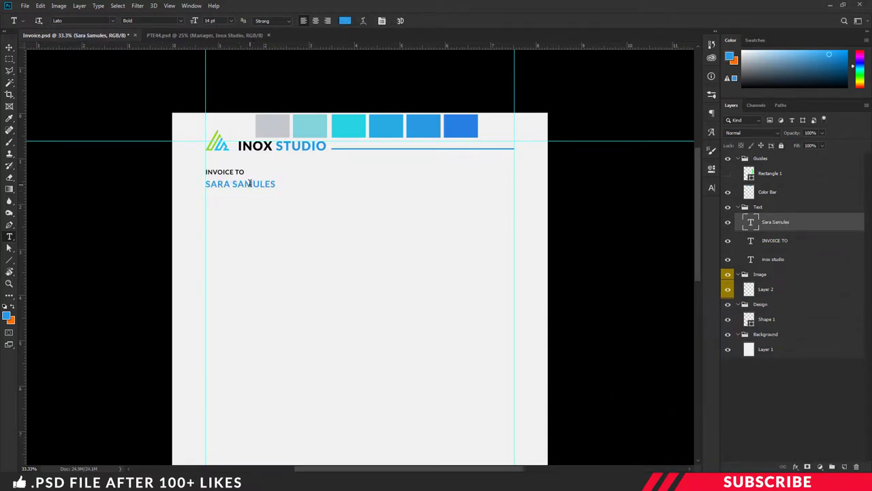
pyautogui.hotkey('ctrl', 'j')
# - Move the duplicated name line lower and set it to 12 pt with colour #111517
pyautogui.press('v')
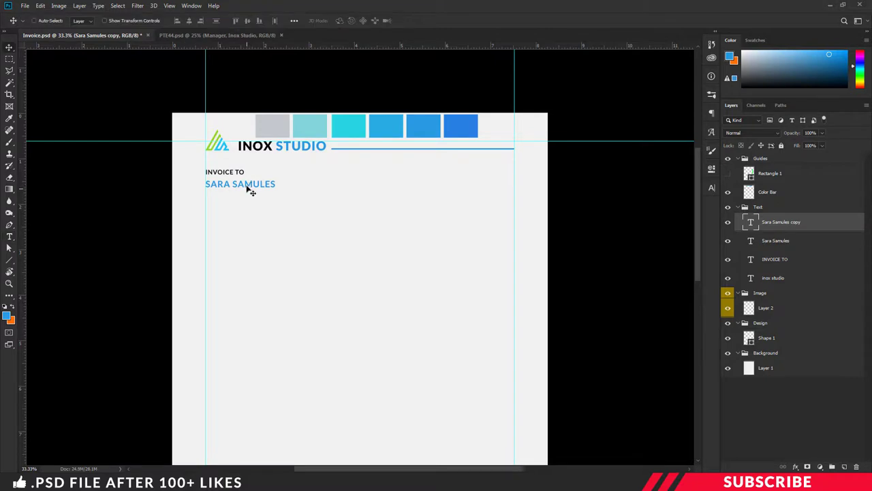
pyautogui.moveTo(247, 189); pyautogui.dragTo(246, 201)
pyautogui.press('t')
pyautogui.click(246, 198)
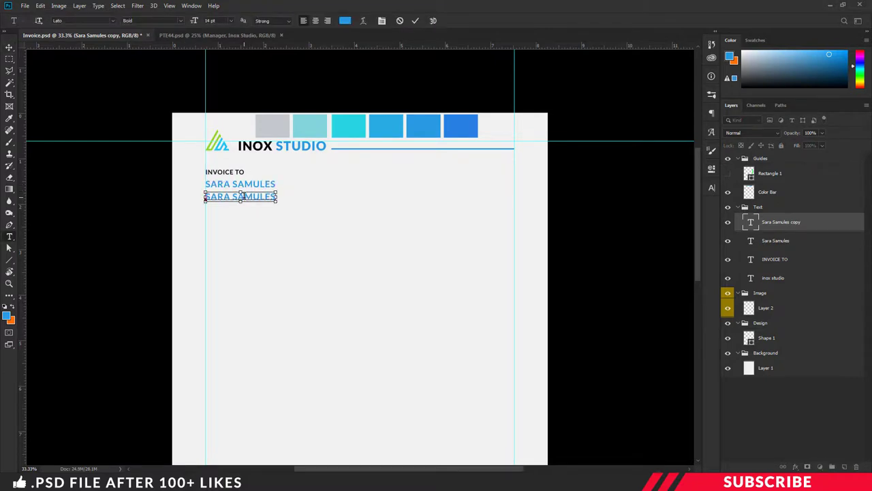
pyautogui.hotkey('ctrl', 'a')
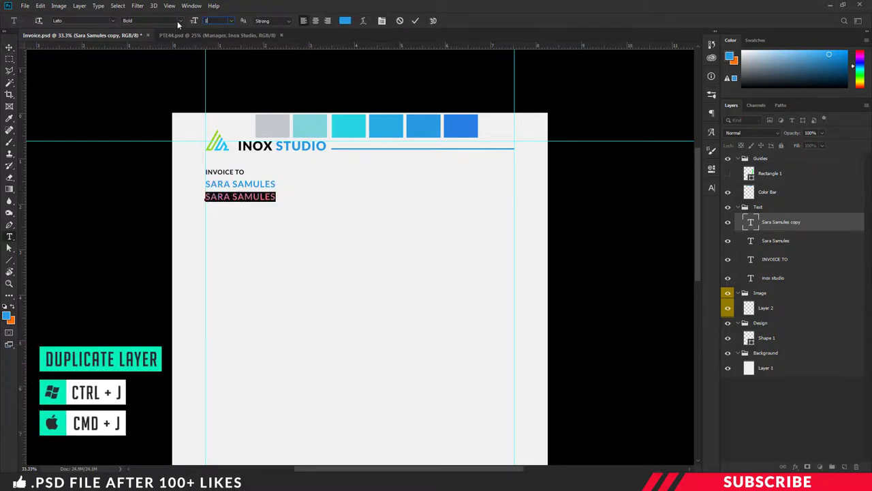
pyautogui.hotkey('ctrl', 'shift', ',')
pyautogui.click(9, 315)
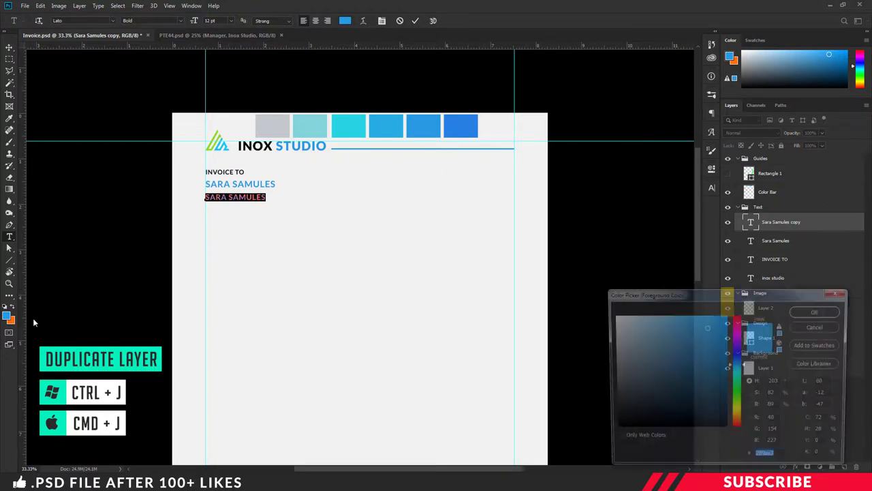
pyautogui.write('111517')
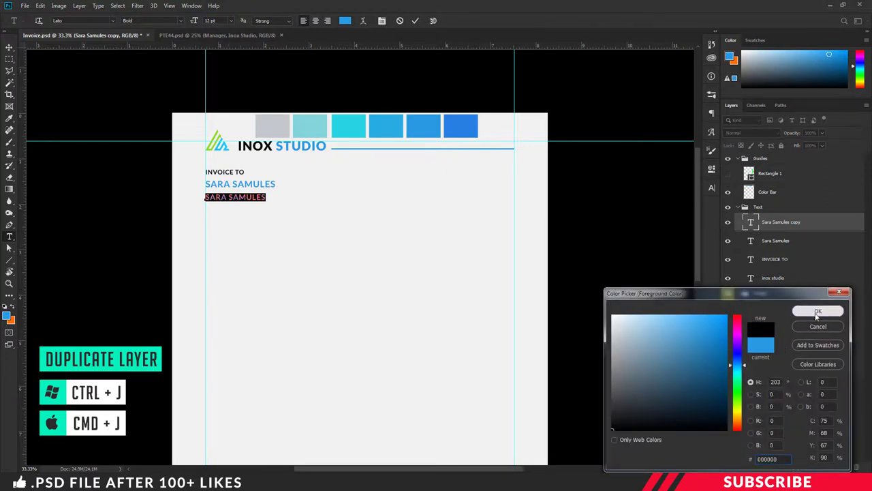
pyautogui.click(817, 310)
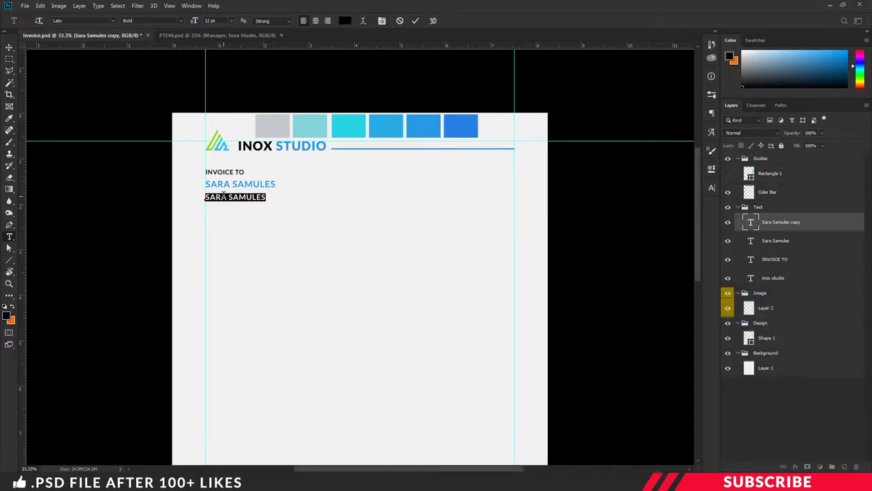
# - Switch to Lato Regular and type 'MANAGER, INOX STUDIOS'
pyautogui.click(182, 21)
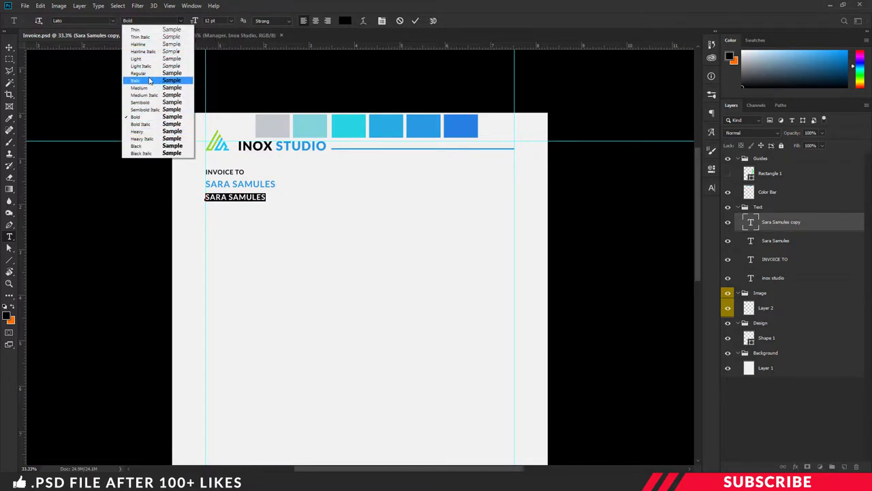
pyautogui.click(147, 72)
pyautogui.write('MANAG')
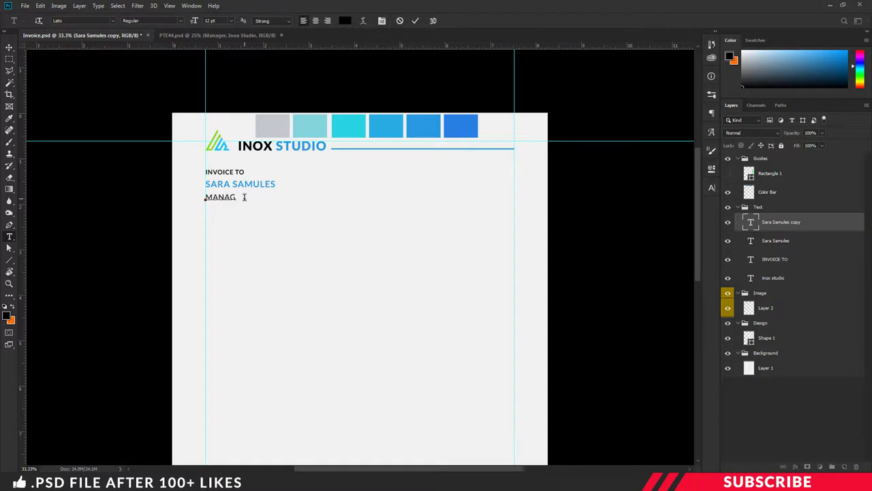
pyautogui.write('ER, INOX STUDIOS')
pyautogui.hotkey('ctrl', 'Return')
pyautogui.press('v')
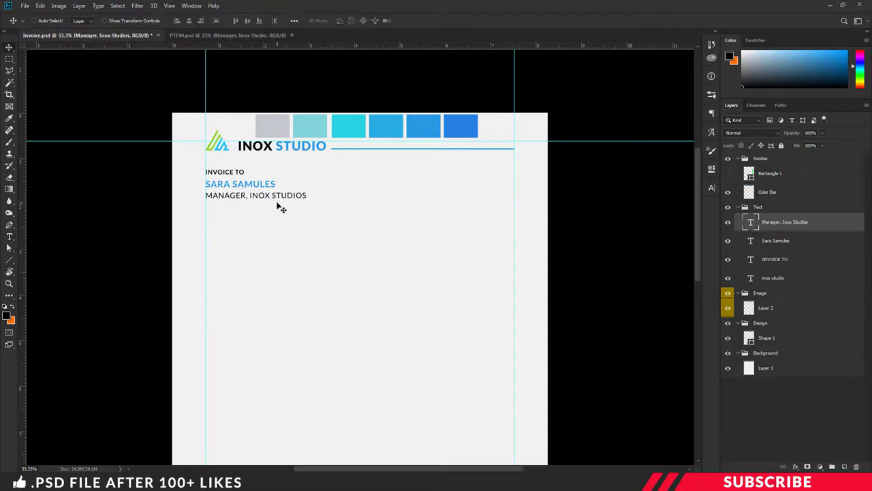
pyautogui.scroll(-2, 275, 210)
pyautogui.scroll(2, 272, 220)
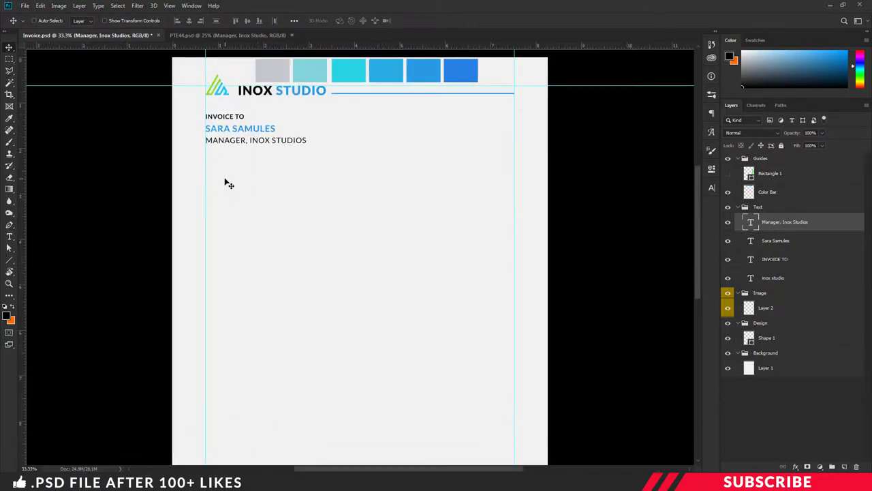
# - Open Icons.psd from the project folder, copy its Icons group into the invoice, and close it
pyautogui.click(204, 388)
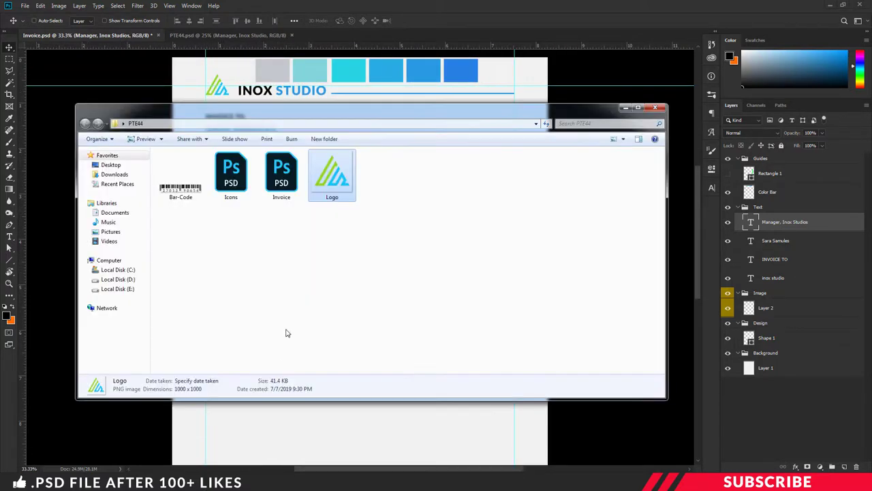
pyautogui.doubleClick(239, 195)
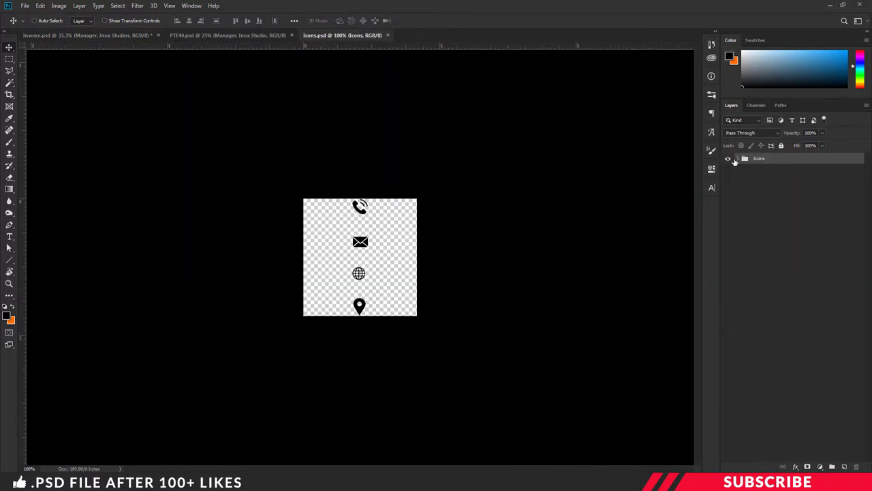
pyautogui.moveTo(365, 36); pyautogui.dragTo(414, 102)
pyautogui.moveTo(758, 158); pyautogui.dragTo(378, 221)
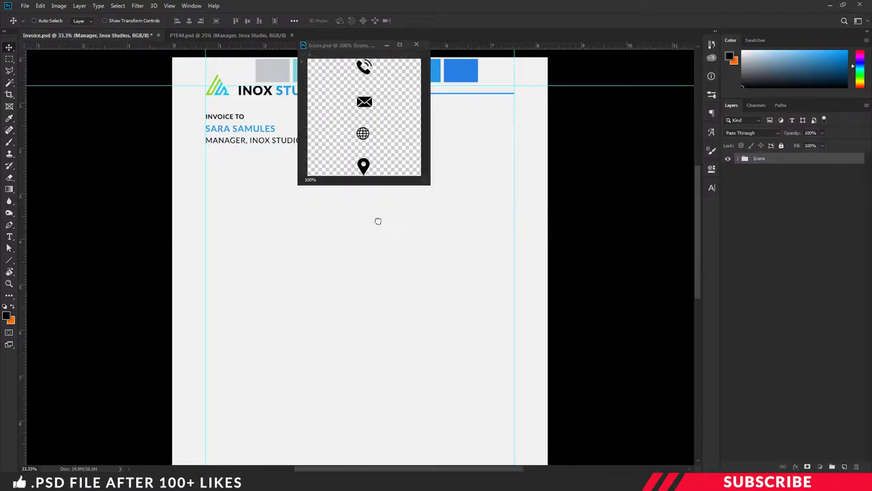
pyautogui.click(417, 45)
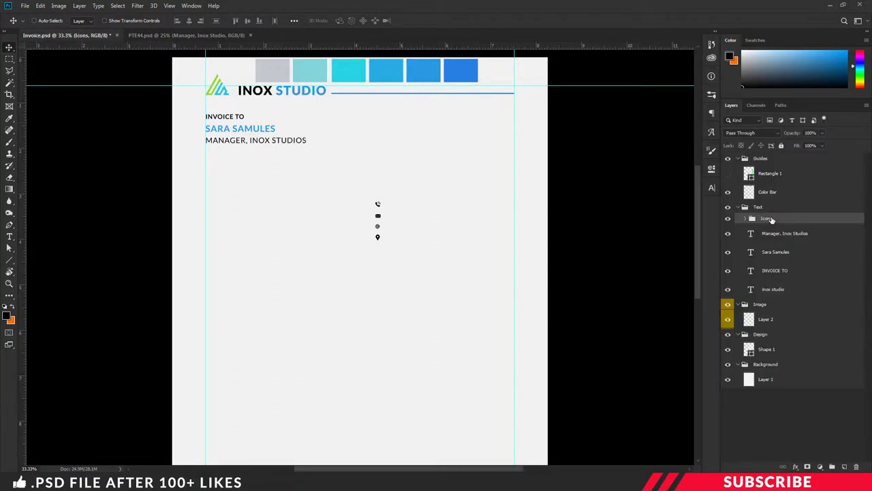
# - Move the Icons group out of Text and position the icons at the left margin below the title
pyautogui.moveTo(772, 220); pyautogui.dragTo(778, 205)
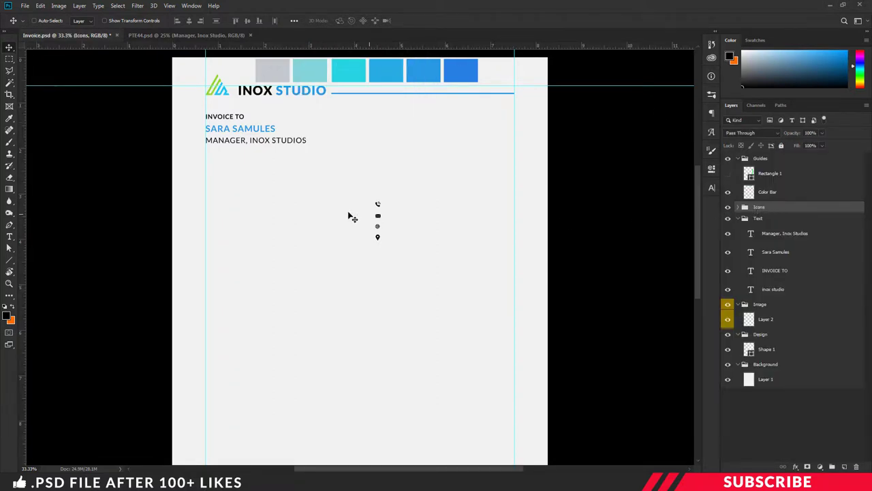
pyautogui.moveTo(380, 218); pyautogui.dragTo(239, 171)
pyautogui.press('Down')
pyautogui.press('Down')
pyautogui.press('Down')
pyautogui.press('Down')
pyautogui.press('Down')
pyautogui.press('Down')
pyautogui.press('Up')
pyautogui.press('Up')
pyautogui.press('Up')
pyautogui.press('Up')
pyautogui.hotkey('ctrl', '+')
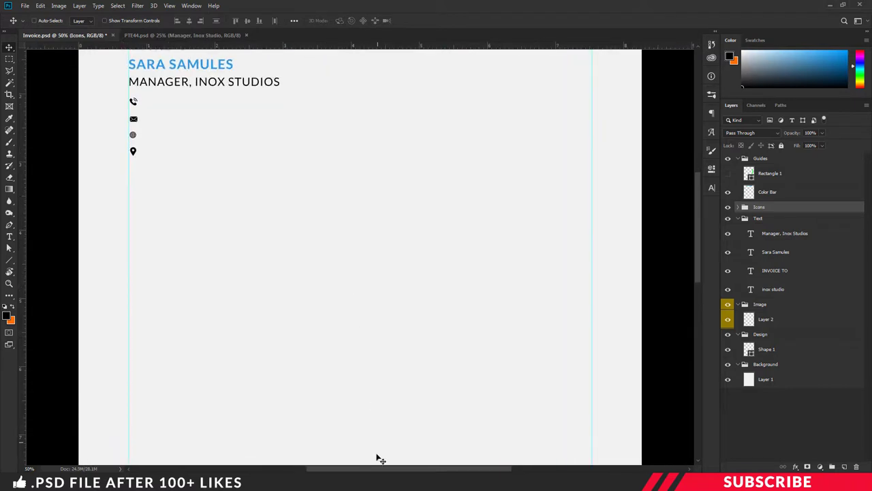
pyautogui.moveTo(376, 468); pyautogui.dragTo(345, 469)
pyautogui.scroll(3, 226, 254)
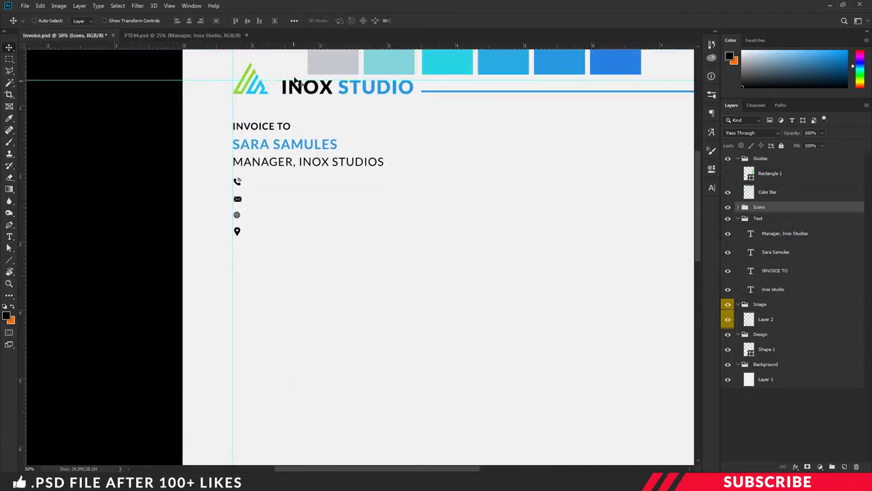
pyautogui.hotkey('ctrl', 'shift', 'alt', 'n')
# - Type the phone number beside the phone icon, then a copy holding the e-mail address beside the mail icon
pyautogui.press('t')
pyautogui.click(258, 185)
pyautogui.hotkey('ctrl', 'Return')
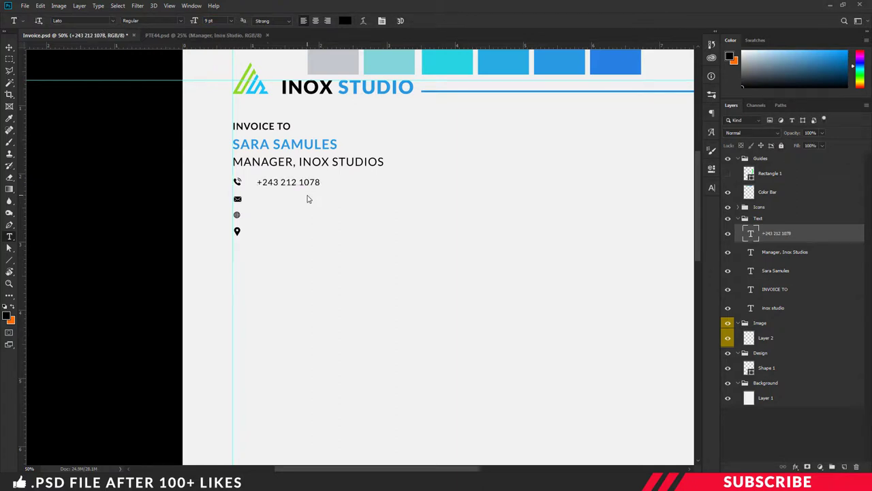
pyautogui.press('v')
pyautogui.moveTo(284, 183); pyautogui.dragTo(284, 200)
pyautogui.doubleClick(290, 203)
pyautogui.write('yourid@mail.com')
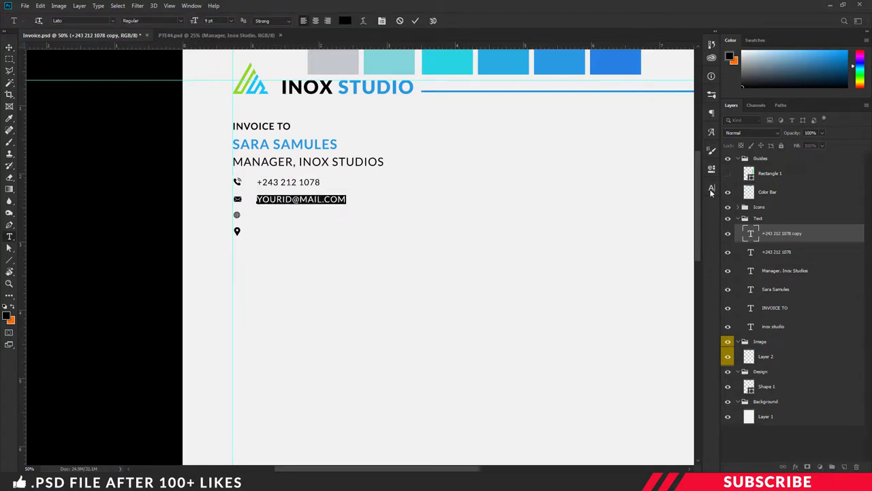
pyautogui.hotkey('ctrl', 'Return')
pyautogui.press('v')
pyautogui.moveTo(292, 199); pyautogui.dragTo(285, 230)
pyautogui.doubleClick(286, 213)
pyautogui.write('www.yoursite.com')
pyautogui.hotkey('ctrl', 'Return')
pyautogui.press('v')
pyautogui.doubleClick(283, 230)
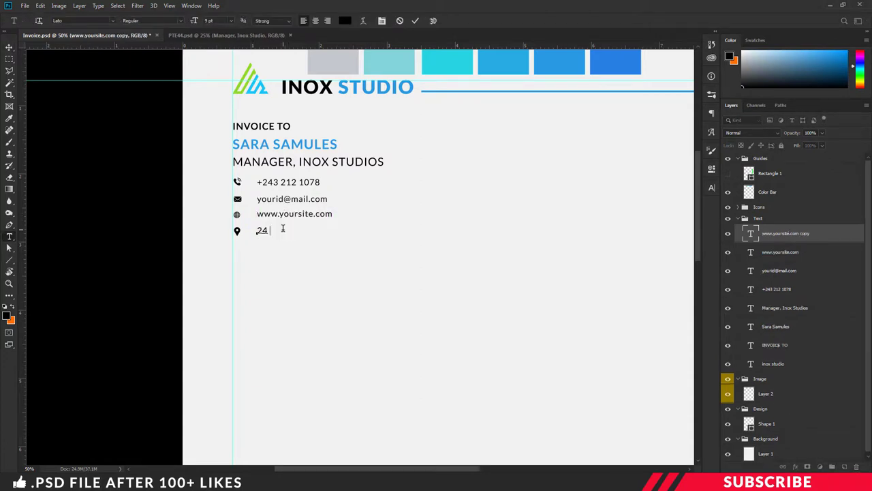
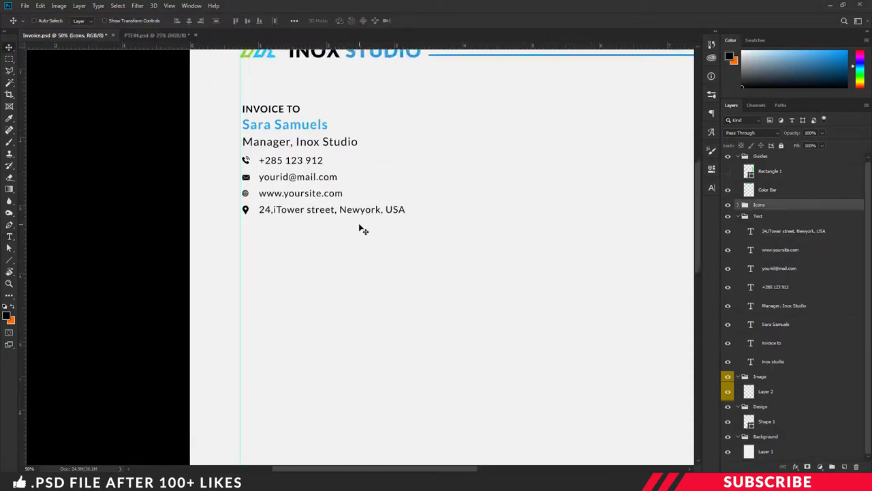
pyautogui.hotkey('ctrl', '-')
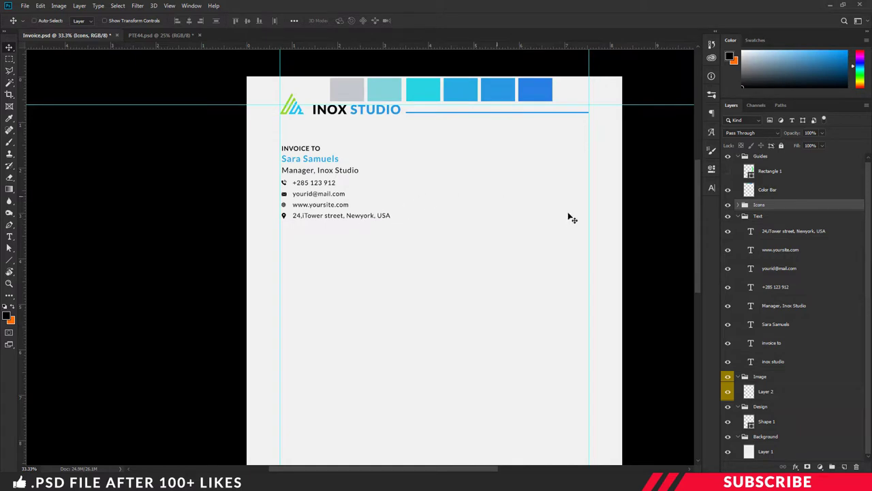
# - Group the address, website, e-mail, phone, job title, client name and invoice-to layers as 'Address'
pyautogui.click(793, 231)
pyautogui.keyDown('shift'); pyautogui.click(792, 250); pyautogui.keyUp('shift')
pyautogui.keyDown('shift'); pyautogui.click(789, 269); pyautogui.keyUp('shift')
pyautogui.keyDown('shift'); pyautogui.click(786, 287); pyautogui.keyUp('shift')
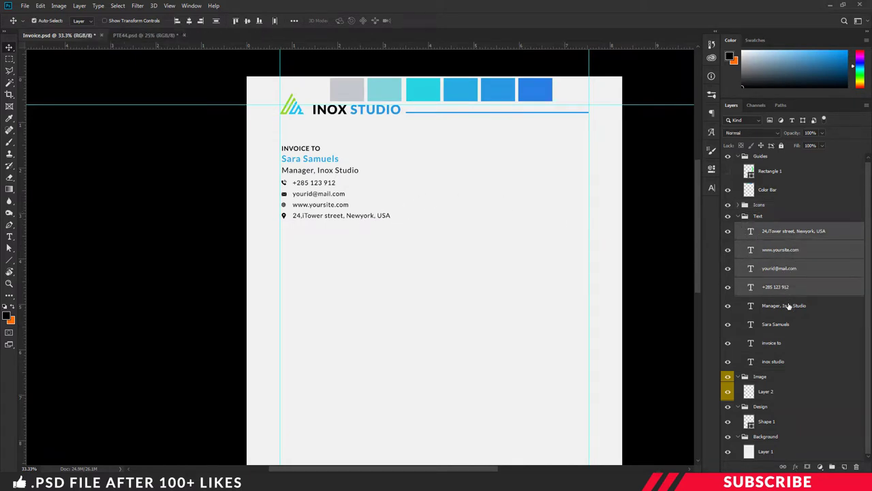
pyautogui.keyDown('shift'); pyautogui.click(788, 306); pyautogui.keyUp('shift')
pyautogui.keyDown('shift'); pyautogui.click(786, 325); pyautogui.keyUp('shift')
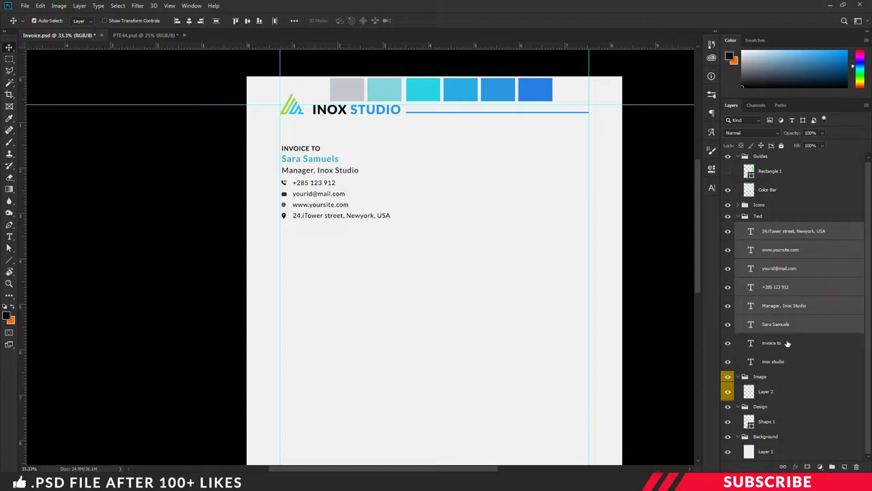
pyautogui.keyDown('shift'); pyautogui.click(784, 342); pyautogui.keyUp('shift')
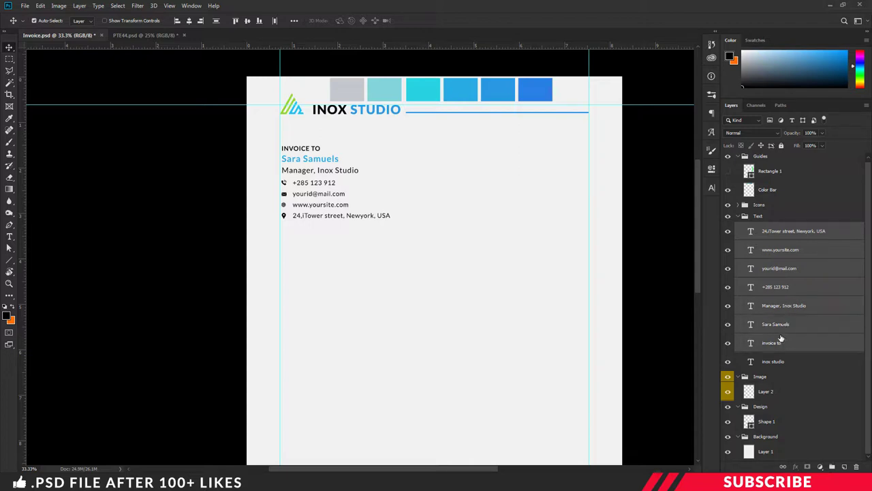
pyautogui.click(832, 468)
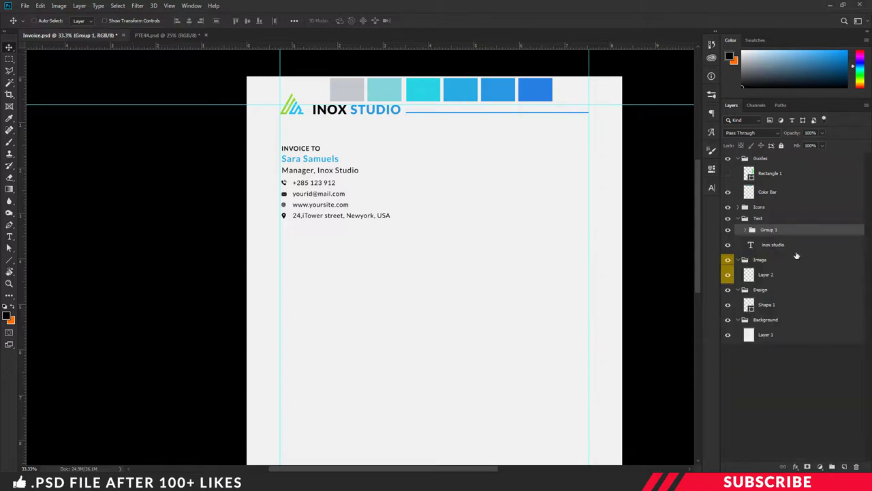
pyautogui.doubleClick(769, 229)
pyautogui.write('Address')
pyautogui.press('Return')
# - On a new layer, set the Type tool to Black weight at 40 pt
pyautogui.click(845, 466)
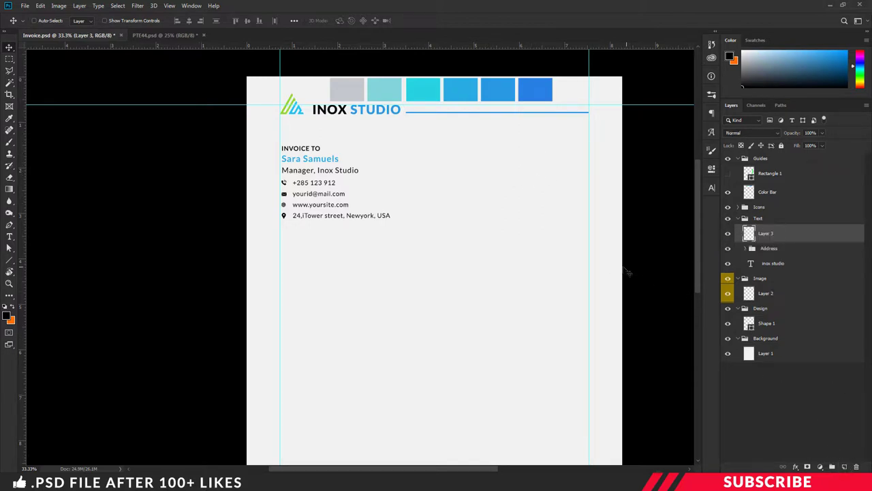
pyautogui.press('t')
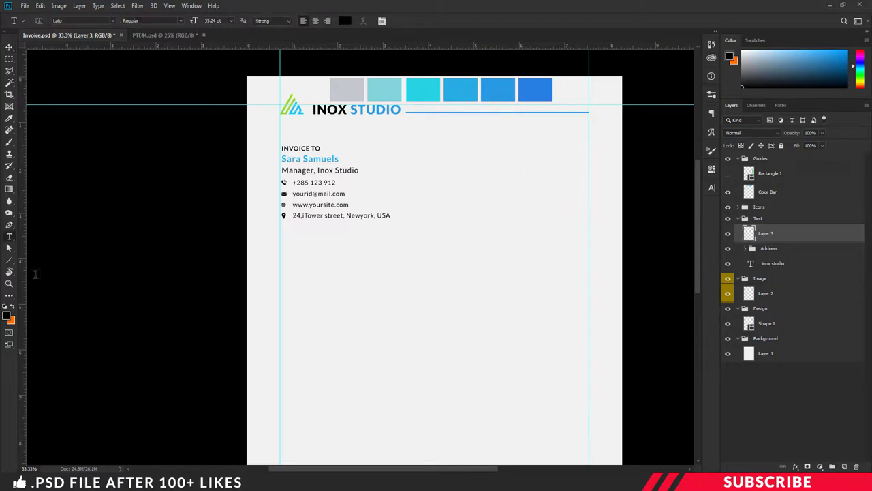
pyautogui.click(179, 23)
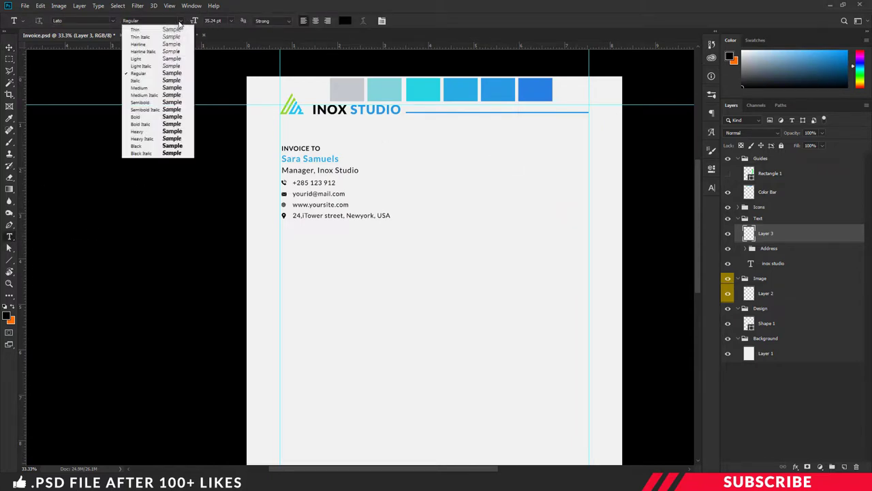
pyautogui.click(137, 146)
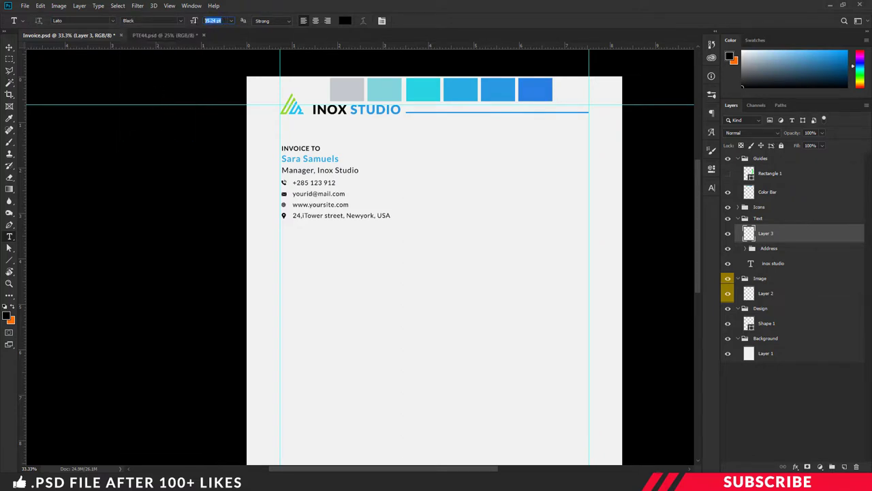
pyautogui.write('40')
# - Type 'INVOICE' in capitals at the top right against the right margin, then switch to the PTE44 folder
pyautogui.click(496, 156)
pyautogui.write('inv')
pyautogui.hotkey('ctrl', 'shift', 'k')
pyautogui.write('oice')
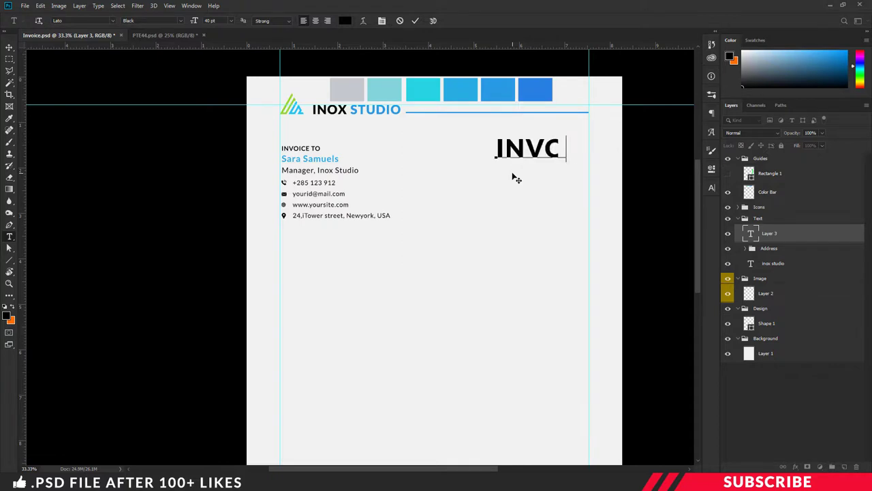
pyautogui.hotkey('ctrl', 'Return')
pyautogui.moveTo(552, 147); pyautogui.dragTo(531, 156)
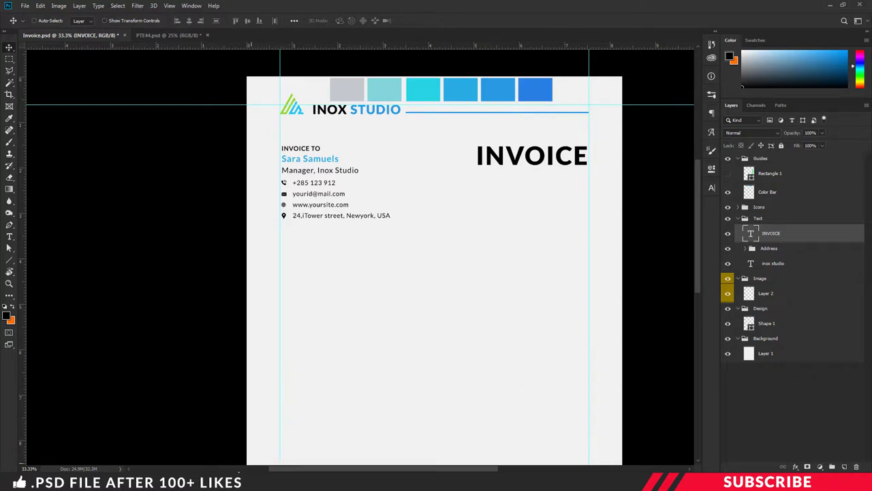
pyautogui.hotkey('alt', 'Tab')
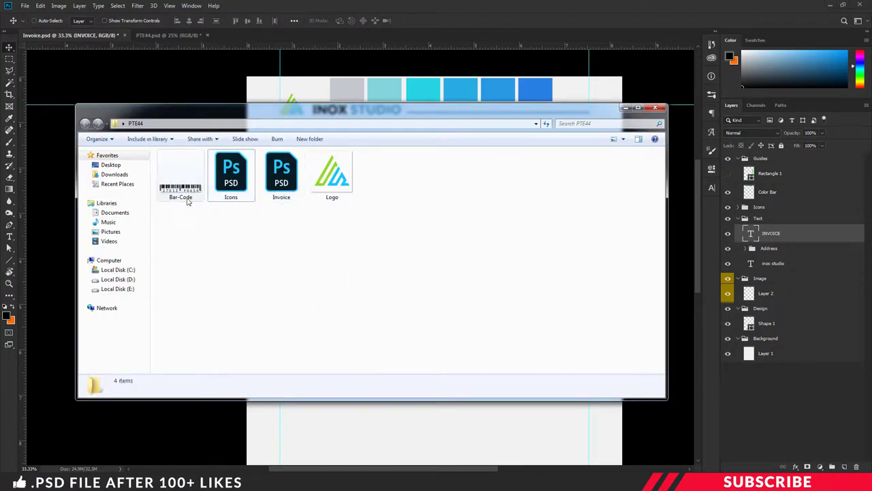
# - Open Bar-Code in Photoshop, copy it under the INVOICE heading, and move its layer into the Image group
pyautogui.click(182, 195)
pyautogui.rightClick(182, 195)
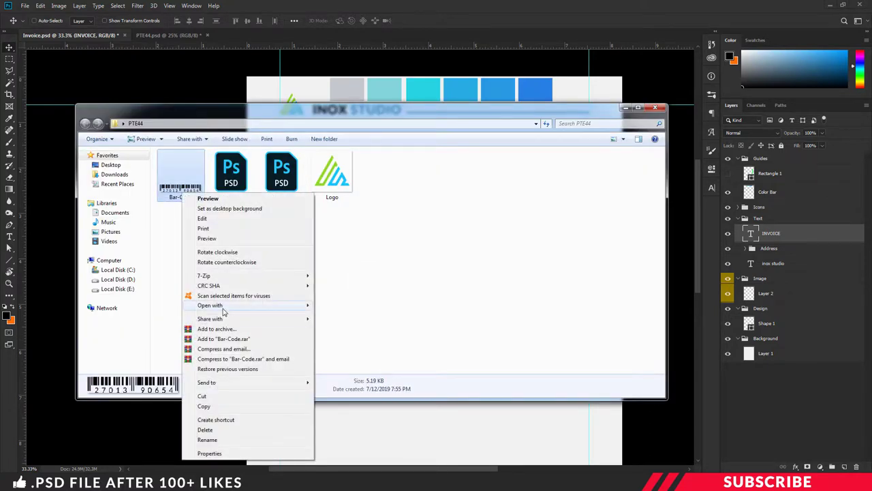
pyautogui.moveTo(220, 305)
pyautogui.click(336, 305)
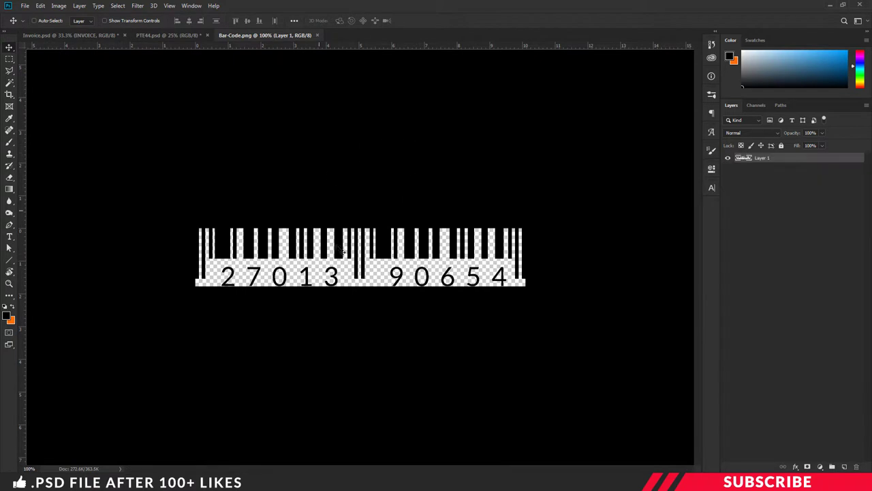
pyautogui.moveTo(287, 38); pyautogui.dragTo(292, 51)
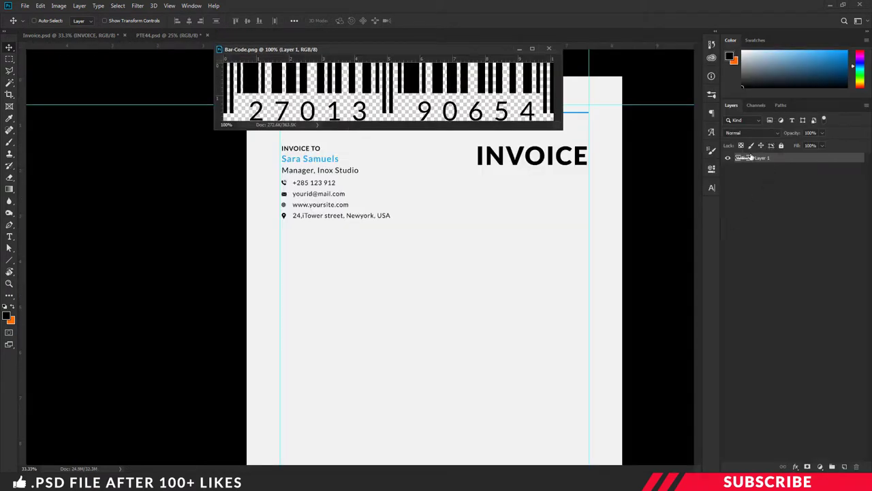
pyautogui.moveTo(750, 157); pyautogui.dragTo(515, 186)
pyautogui.click(548, 48)
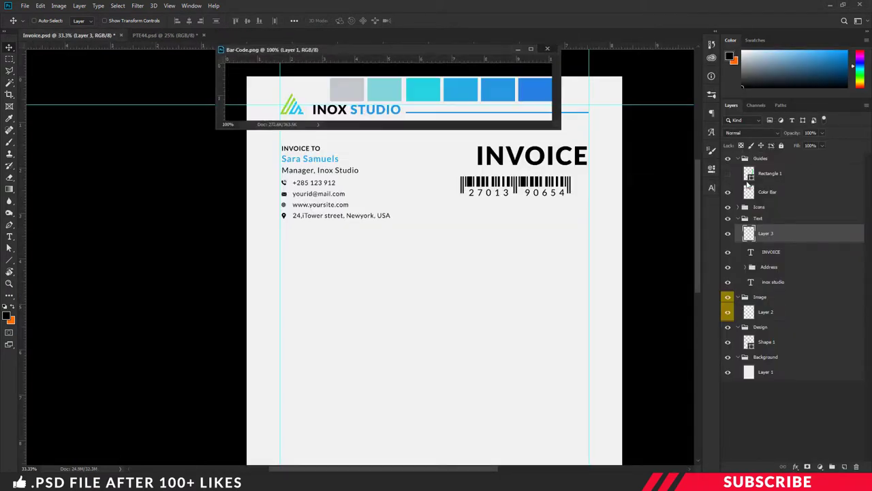
pyautogui.moveTo(784, 235); pyautogui.dragTo(783, 310)
pyautogui.moveTo(528, 188); pyautogui.dragTo(545, 183)
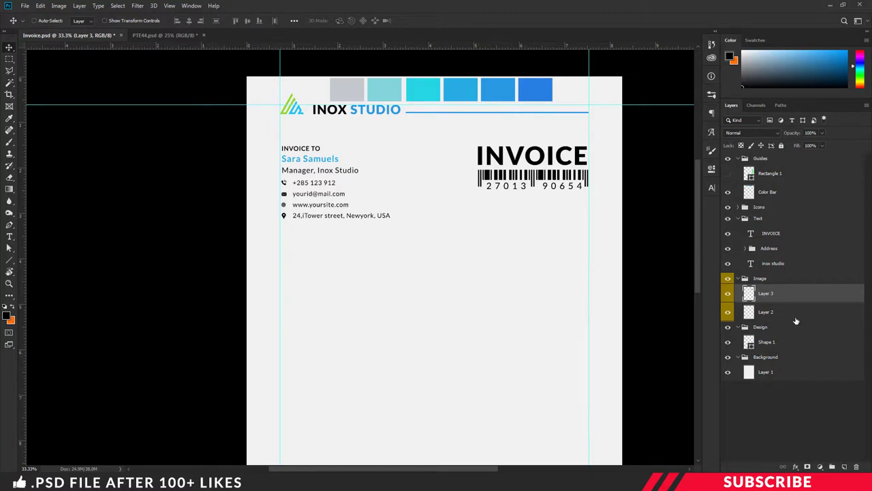
# - Add a new layer above Shape 1 and sample the header bar's blue as foreground colour
pyautogui.click(790, 342)
pyautogui.click(844, 466)
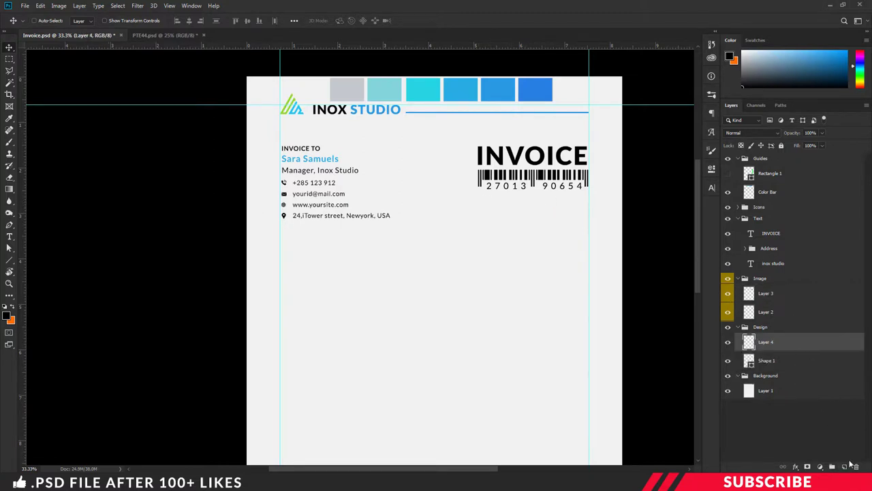
pyautogui.press('u')
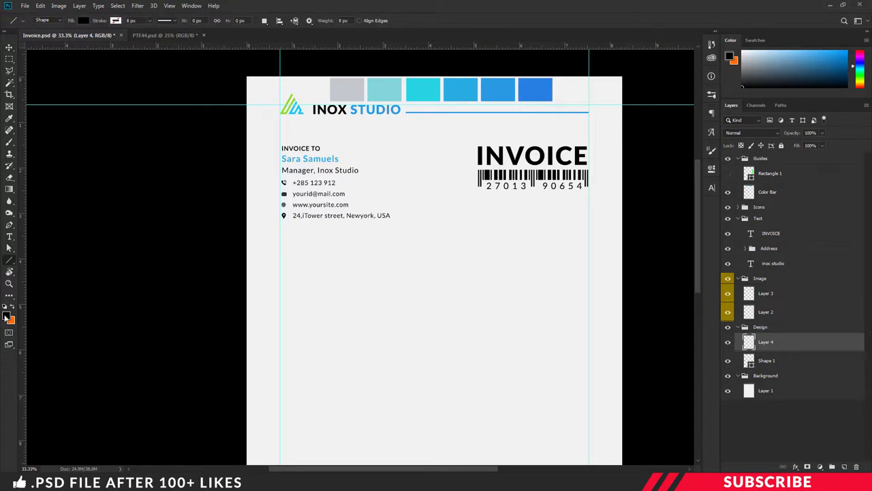
pyautogui.click(8, 315)
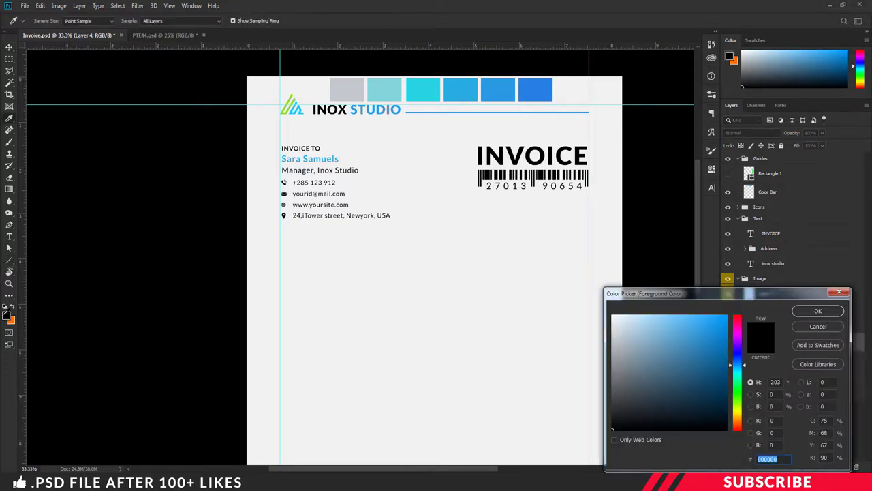
pyautogui.click(505, 88)
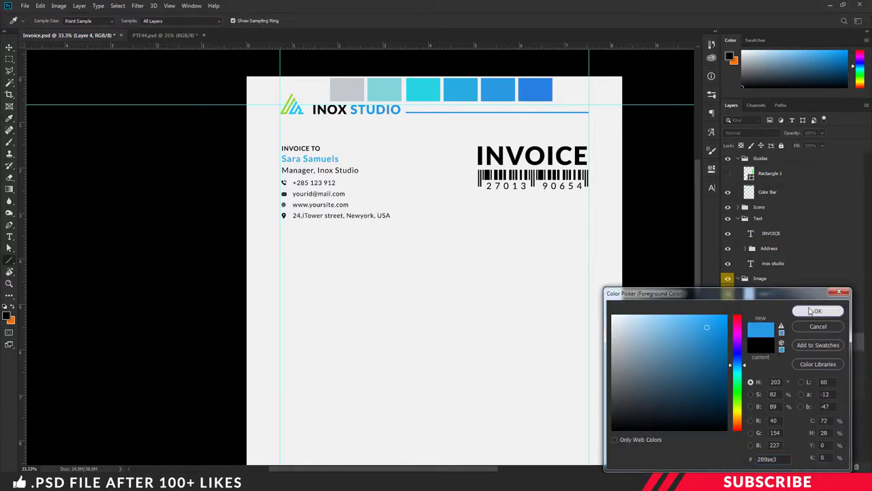
pyautogui.click(818, 311)
# - Draw a blue rectangle beneath the barcode out to the right guide
pyautogui.rightClick(9, 261)
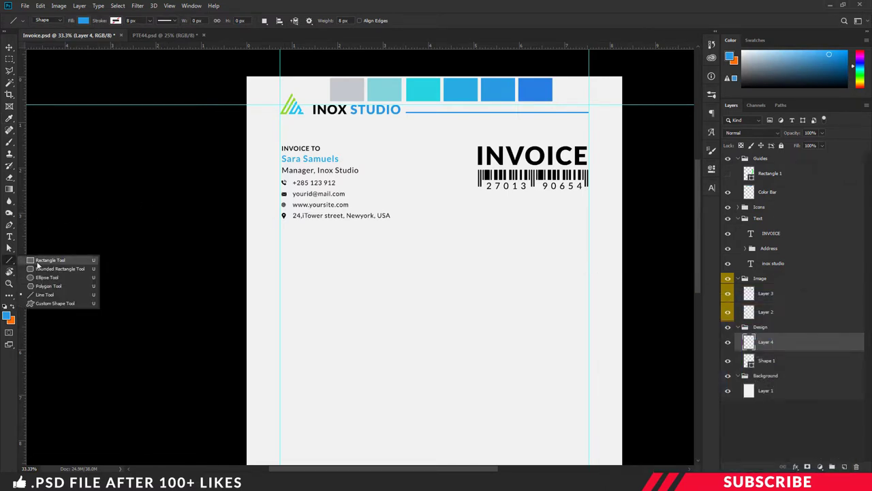
pyautogui.click(50, 260)
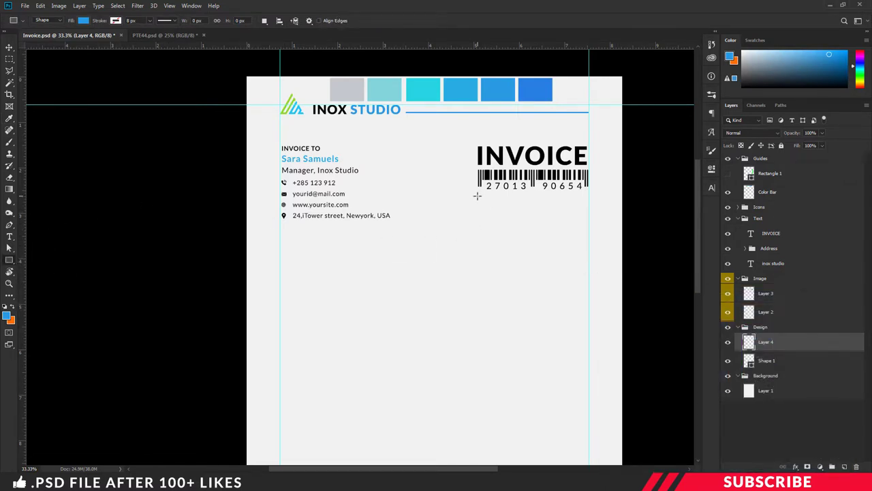
pyautogui.moveTo(477, 196); pyautogui.dragTo(588, 211)
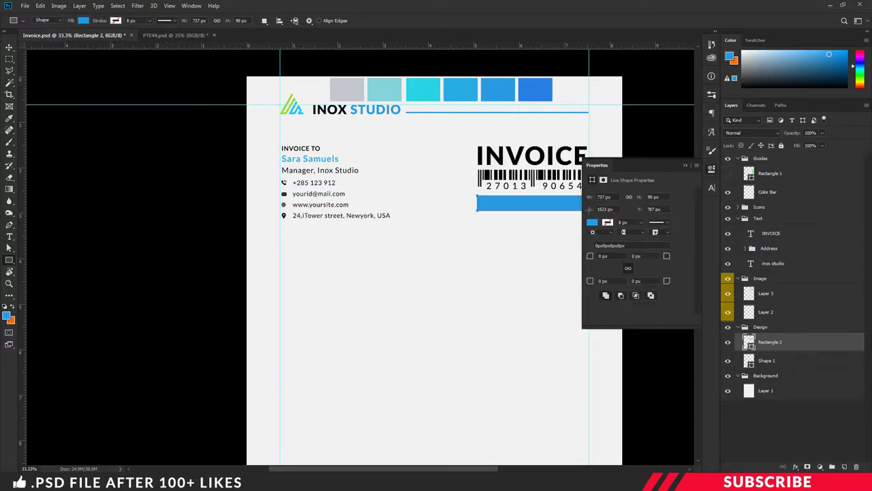
pyautogui.click(711, 171)
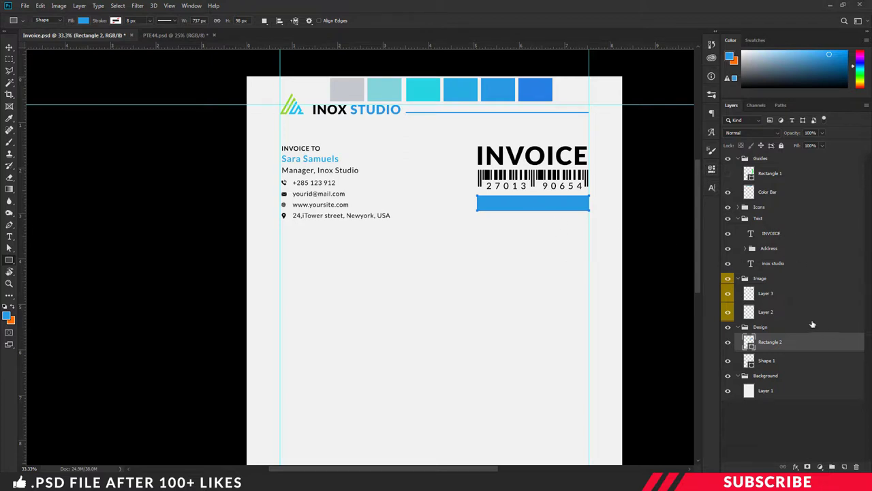
pyautogui.press('Return')
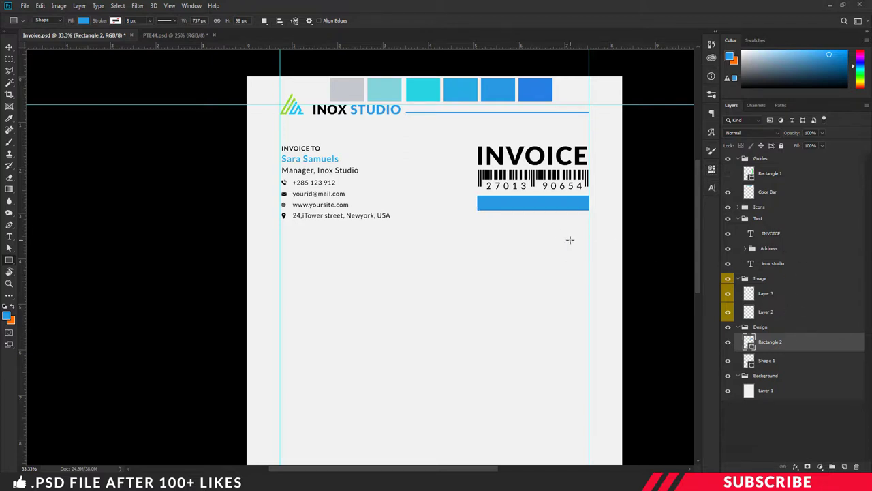
pyautogui.click(768, 235)
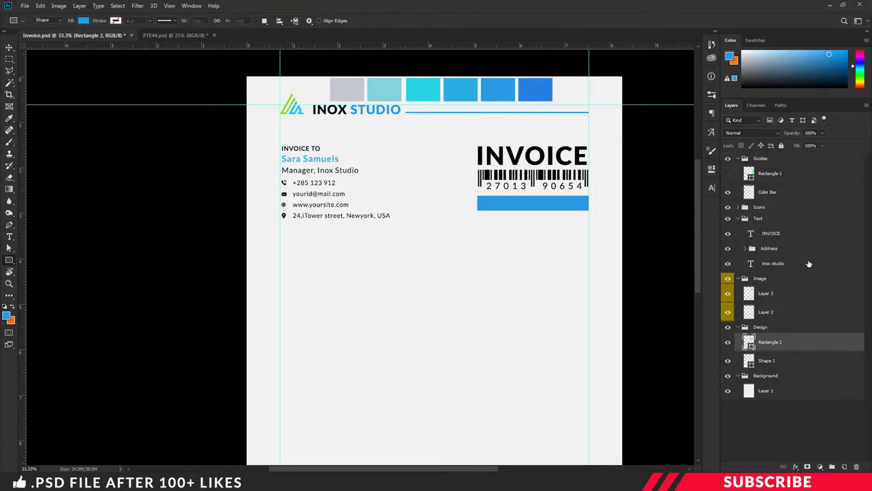
# - Start a text line on the blue bar in white #ffffff, Bold, 8 pt
pyautogui.click(844, 468)
pyautogui.press('t')
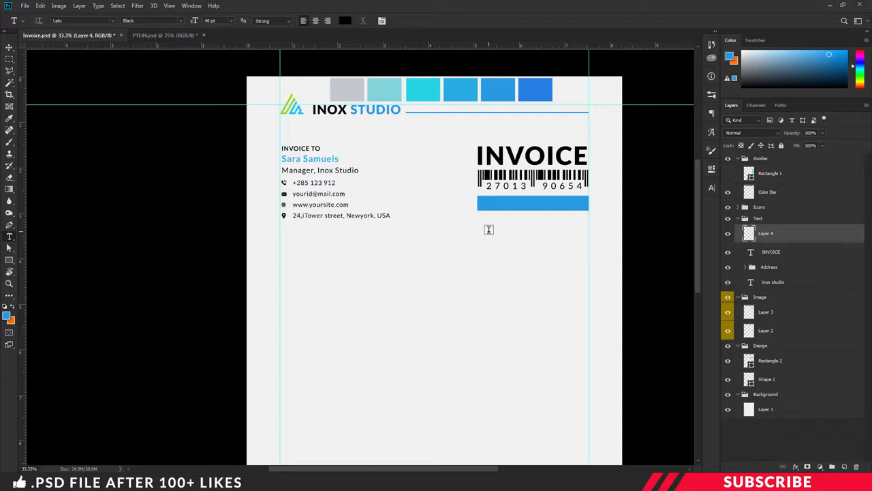
pyautogui.click(488, 203)
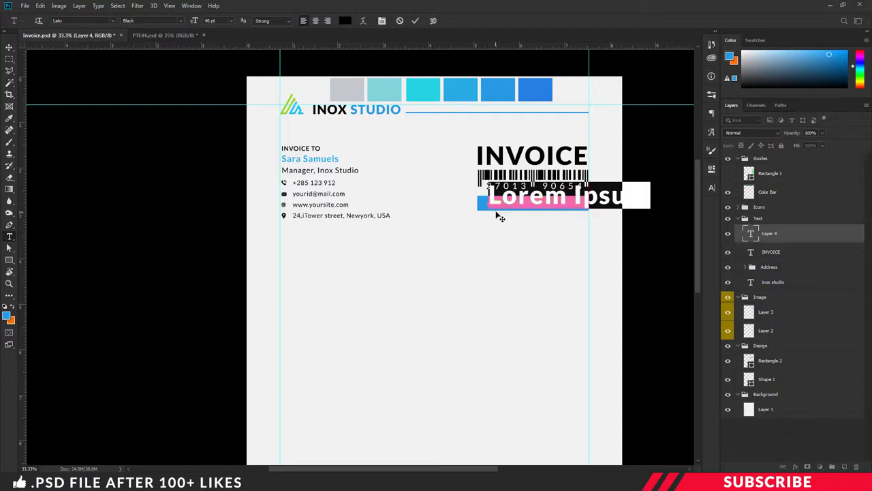
pyautogui.click(7, 314)
pyautogui.write('ffffff')
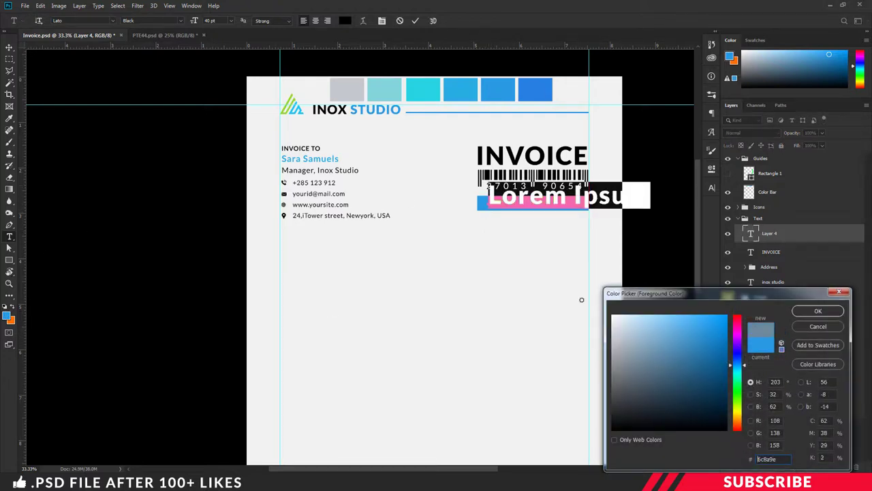
pyautogui.press('Return')
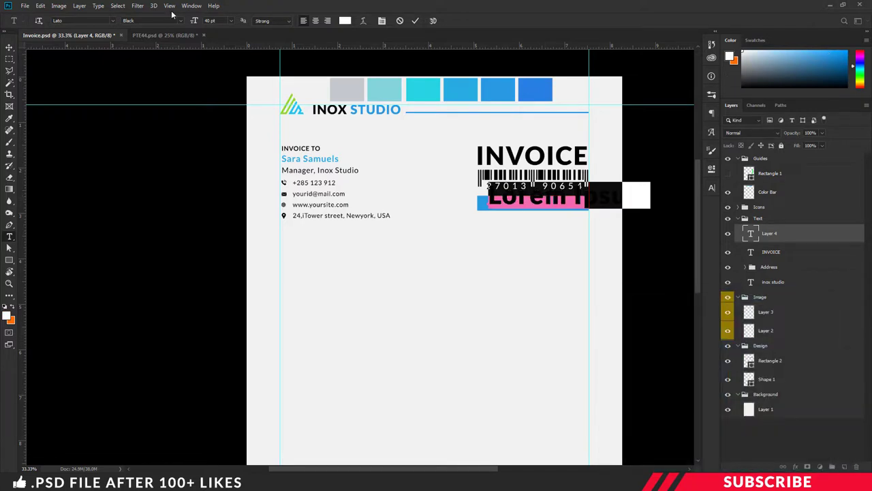
pyautogui.click(225, 22)
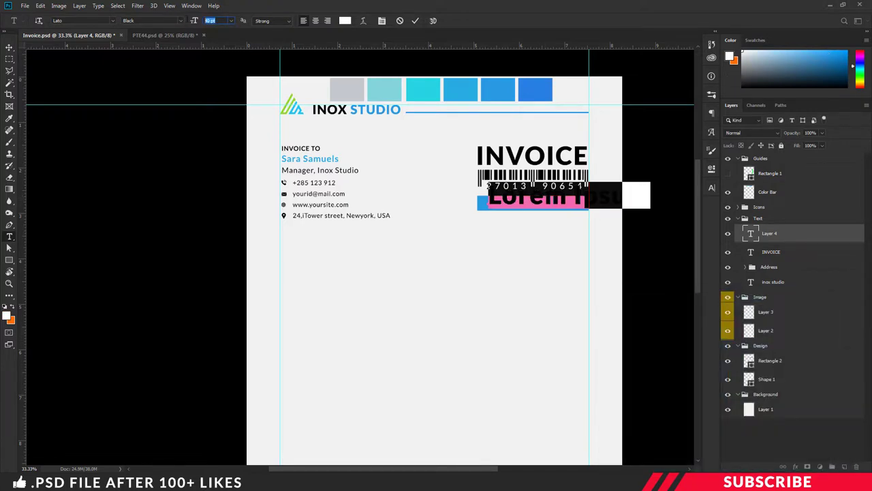
pyautogui.click(181, 20)
pyautogui.click(149, 117)
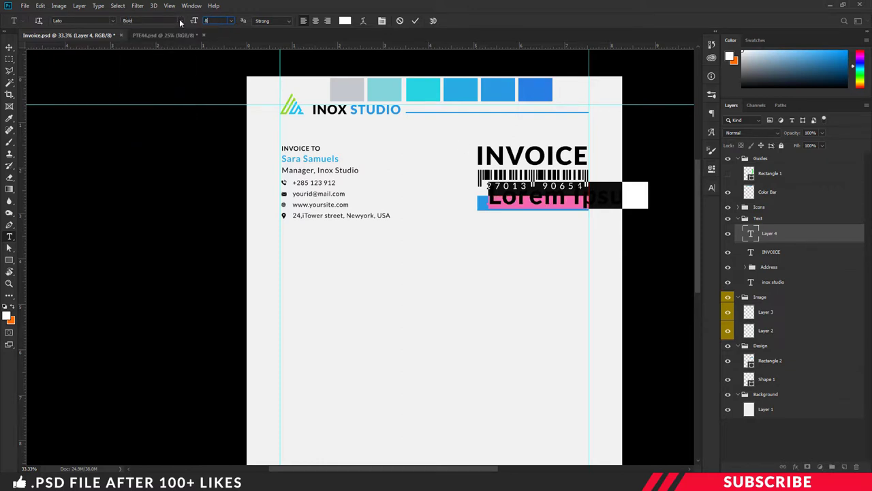
pyautogui.write('8')
pyautogui.press('Return')
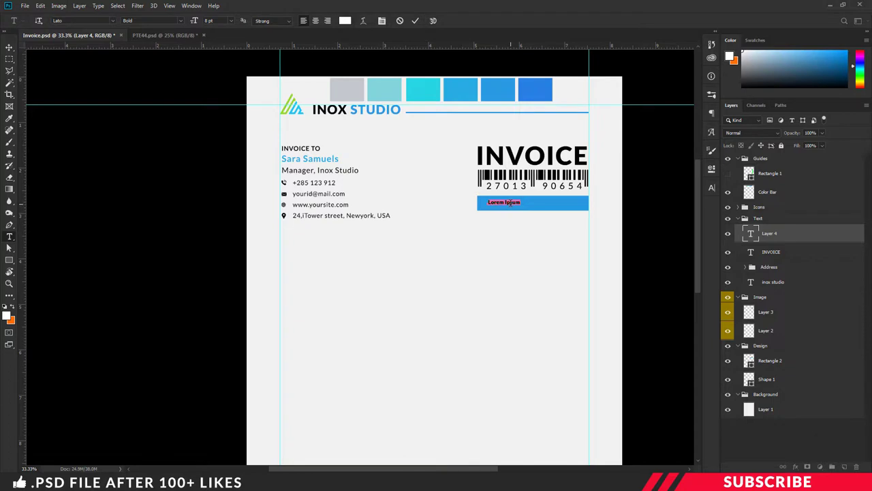
# - Type 'INVOICE DATE : DECEMBER 24, 2029', then add a new empty layer in the Design group
pyautogui.write('INVOICE DATE - DECEMBER 24, 2029')
pyautogui.hotkey('ctrl', 'Return')
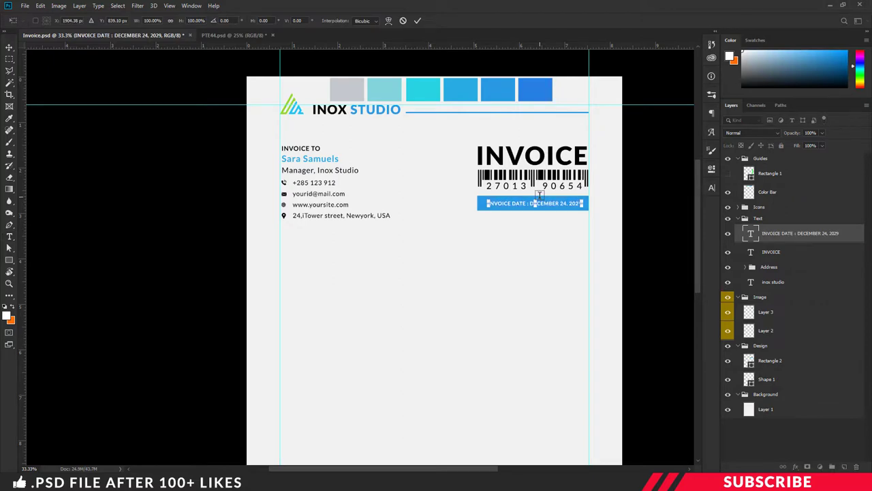
pyautogui.press('v')
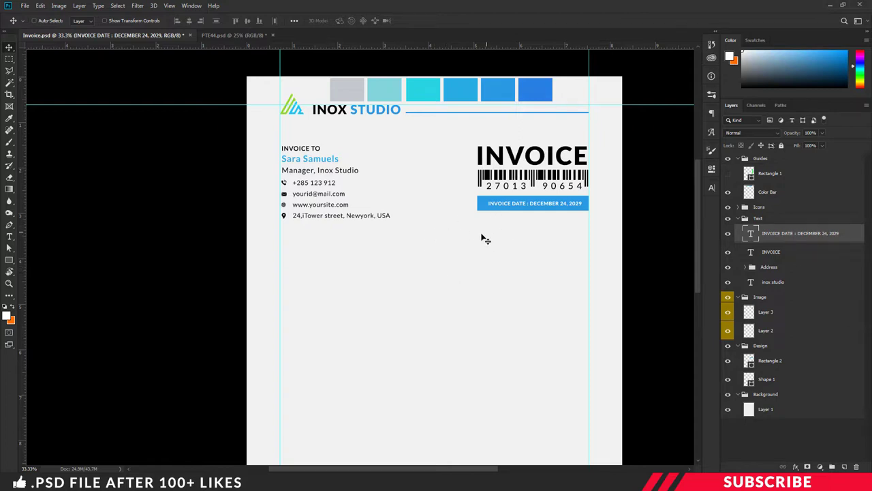
pyautogui.scroll(-5, 480, 238)
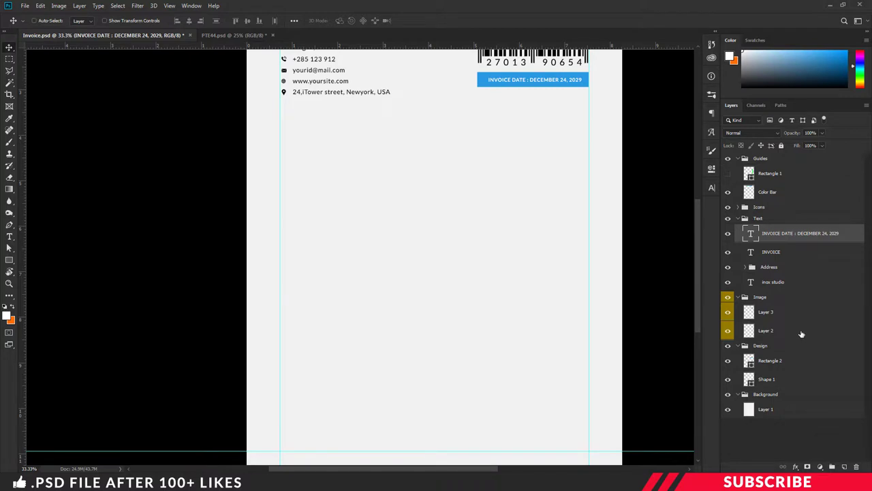
pyautogui.click(786, 359)
pyautogui.click(784, 346)
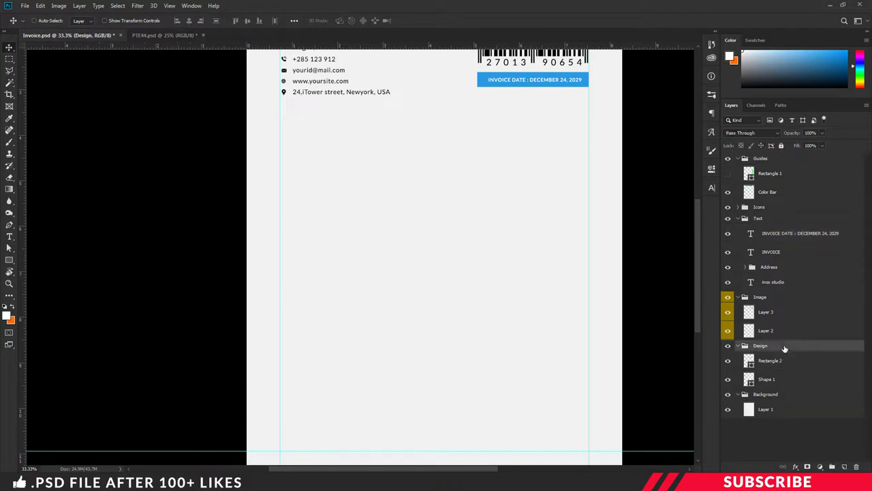
pyautogui.click(845, 468)
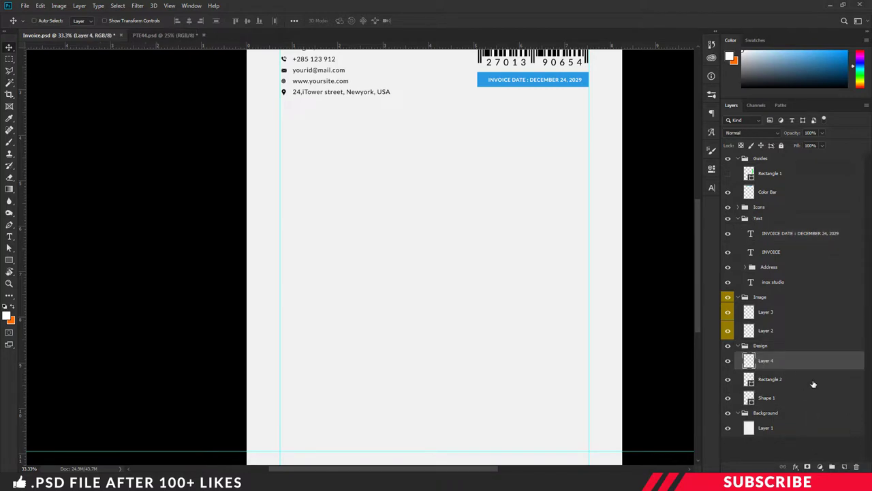
# - Set the foreground colour to black and switch to the Rectangle tool
pyautogui.click(7, 315)
pyautogui.moveTo(633, 407); pyautogui.dragTo(580, 449)
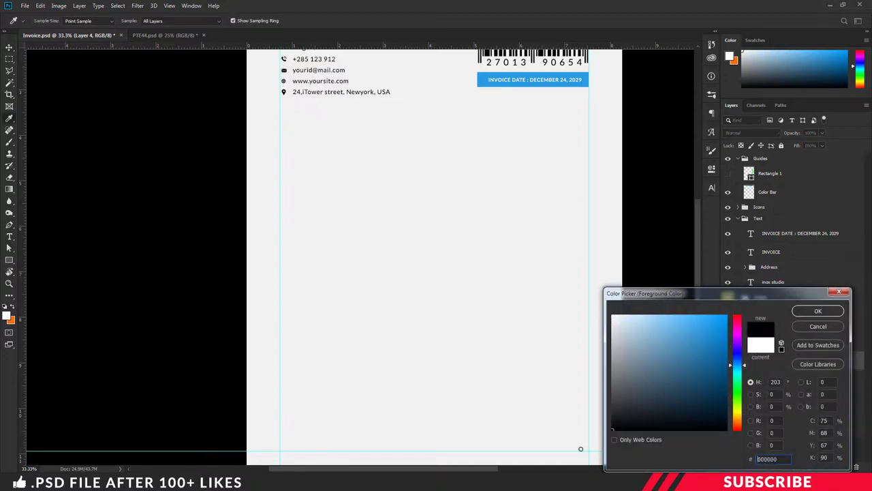
pyautogui.click(814, 311)
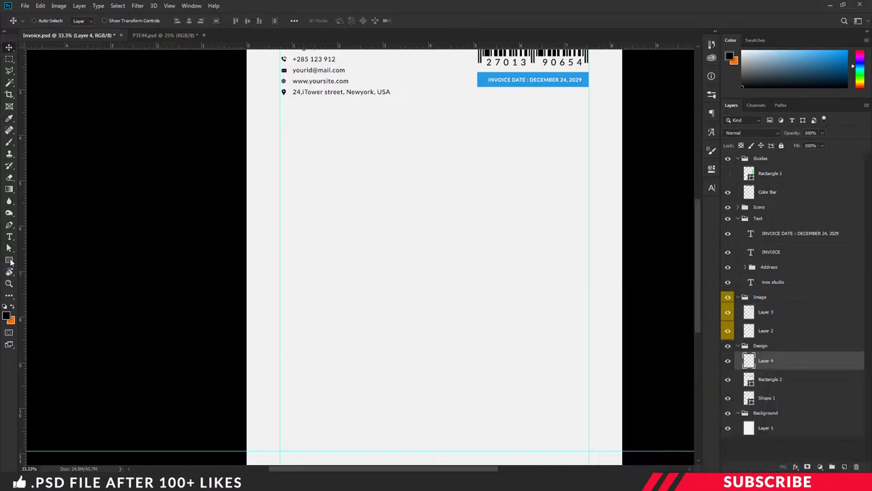
pyautogui.rightClick(11, 261)
pyautogui.click(41, 260)
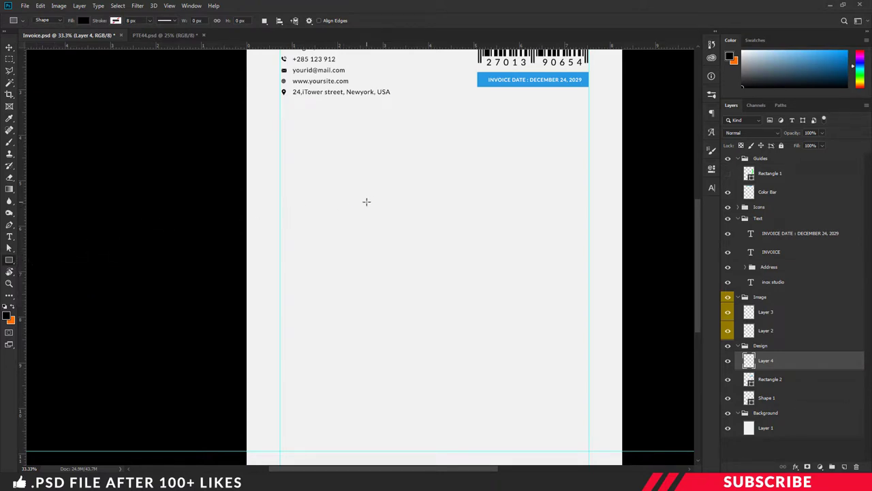
# - Create a 2484 × 268 px rectangle, move it below the contacts, and rename its layer '1'
pyautogui.click(366, 202)
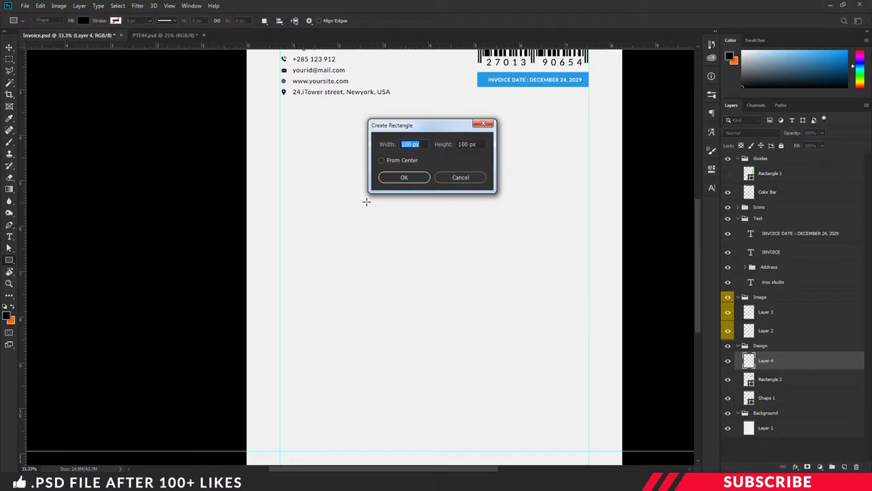
pyautogui.write('24')
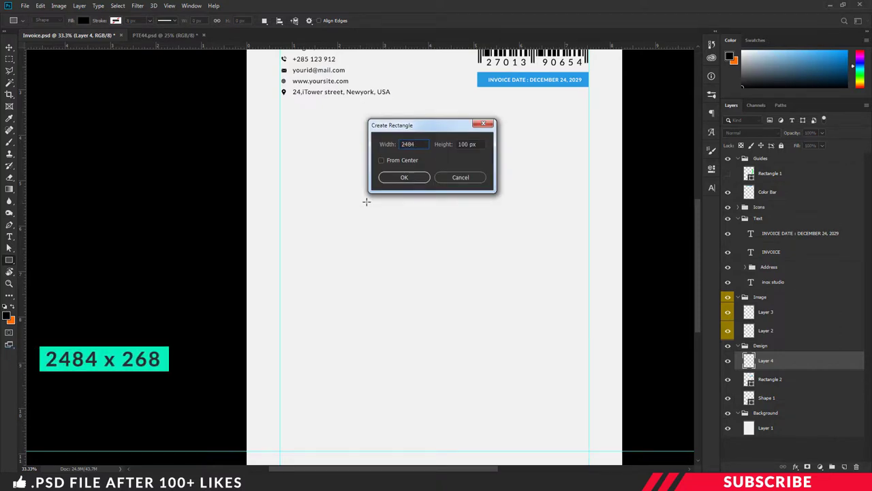
pyautogui.write('84')
pyautogui.press('Tab')
pyautogui.write('268')
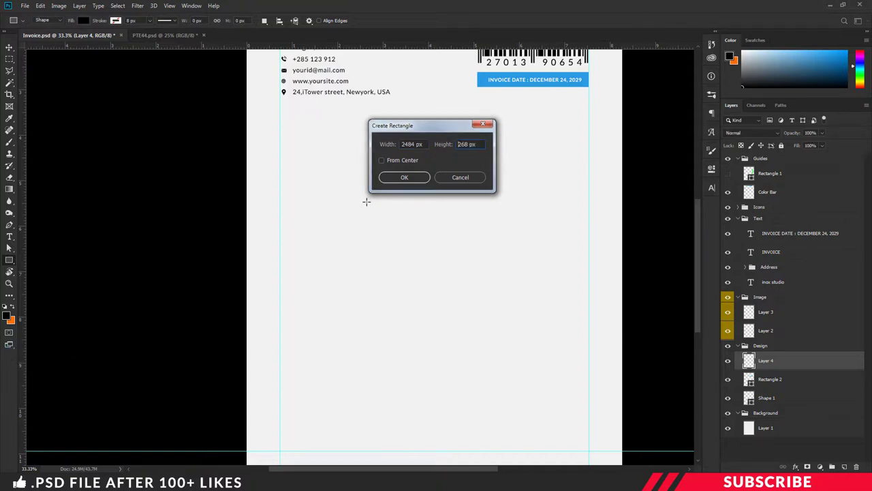
pyautogui.press('Return')
pyautogui.click(712, 168)
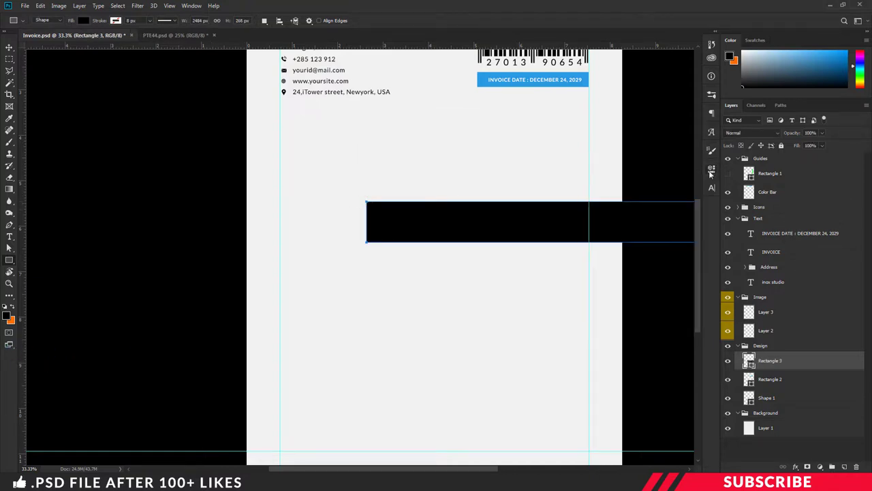
pyautogui.press('v')
pyautogui.moveTo(572, 221); pyautogui.dragTo(455, 140)
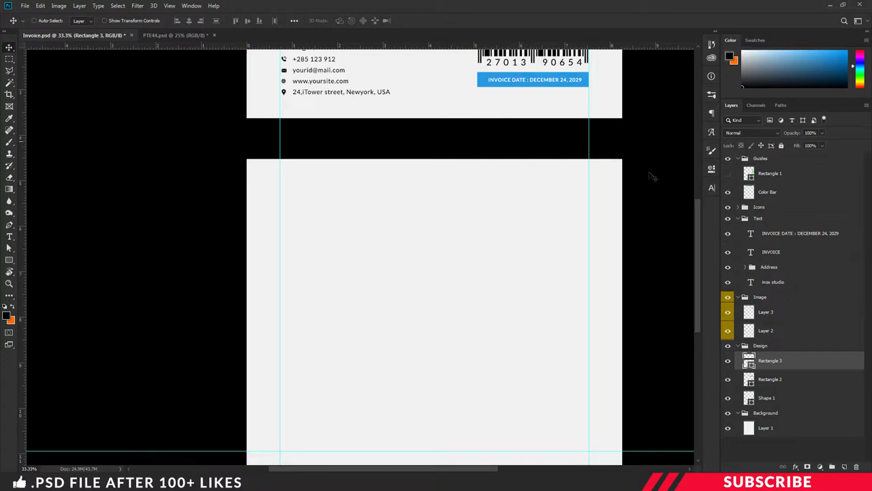
pyautogui.doubleClick(769, 361)
pyautogui.write('1')
pyautogui.press('Return')
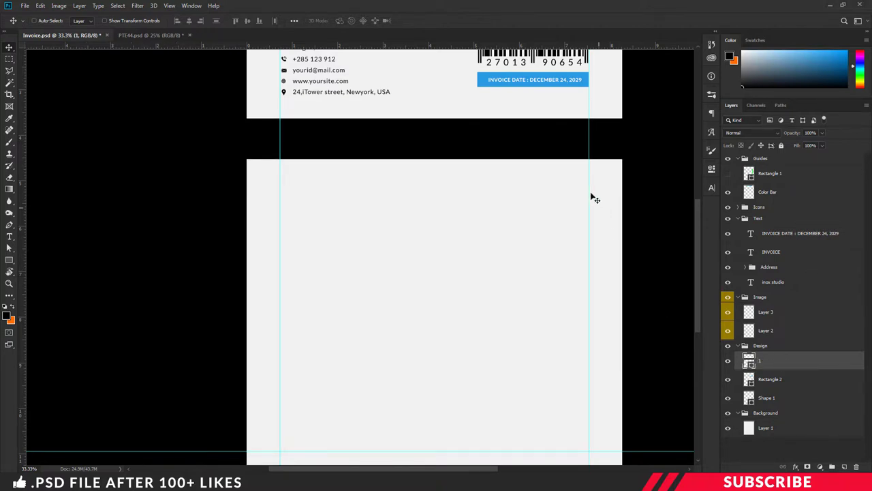
# - Give layer 1 a Gradient Overlay using the Red, Green preset, with the Gradient Editor open
pyautogui.rightClick(772, 359)
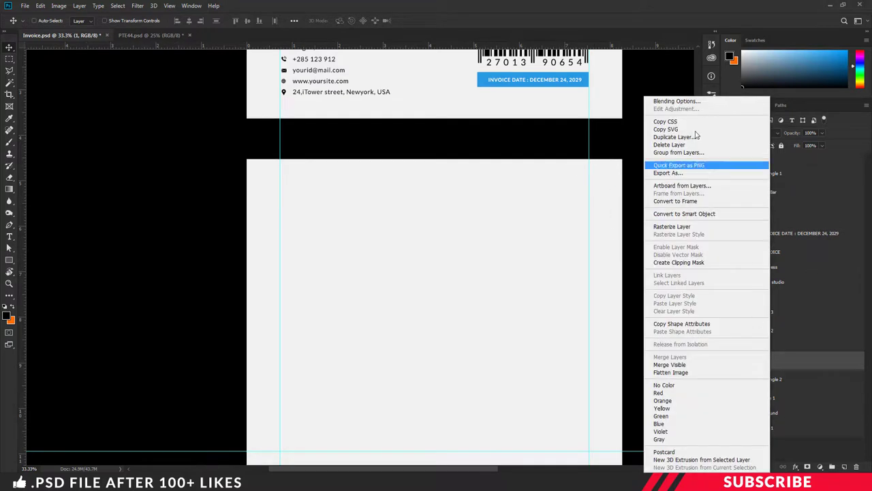
pyautogui.click(686, 101)
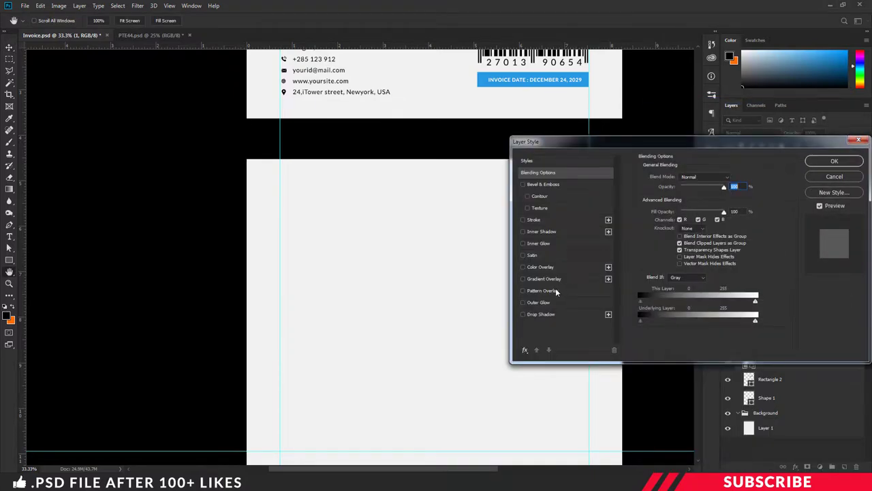
pyautogui.click(548, 278)
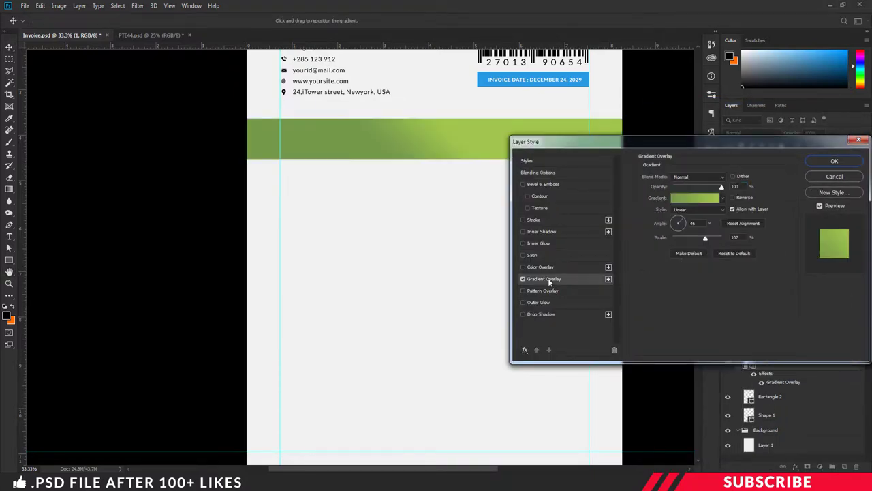
pyautogui.click(681, 197)
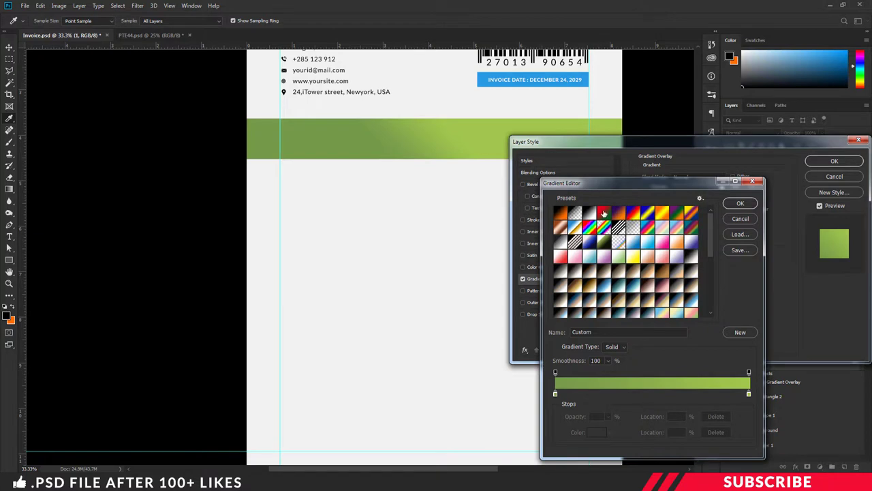
pyautogui.click(605, 213)
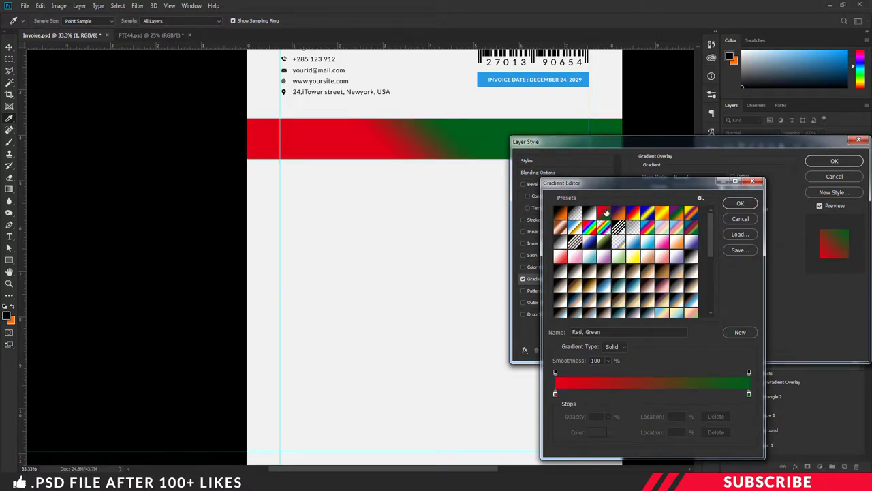
pyautogui.moveTo(631, 184); pyautogui.dragTo(642, 178)
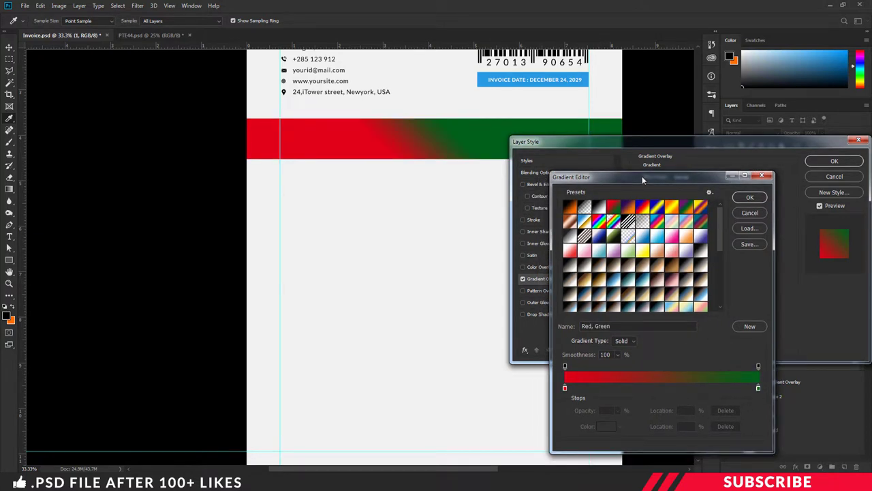
pyautogui.hotkey('ctrl', '-')
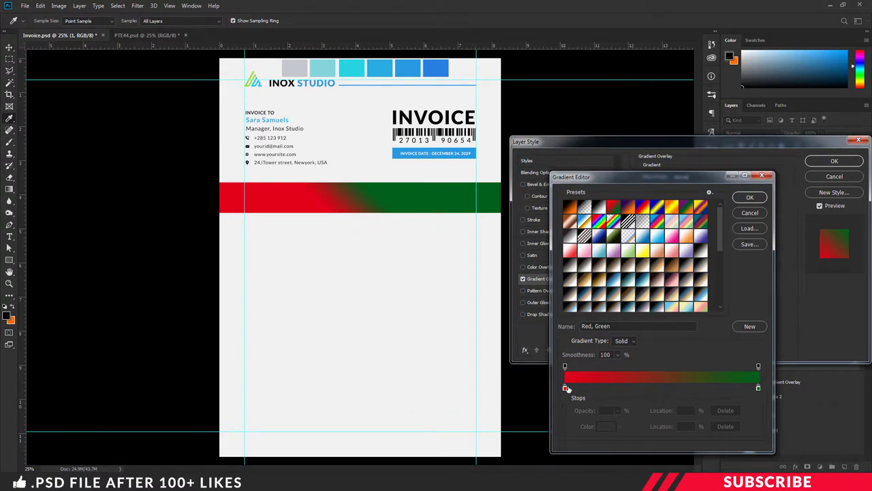
# - Add colour stops at 25%, 52% and 79% and make the start stop light teal
pyautogui.click(613, 388)
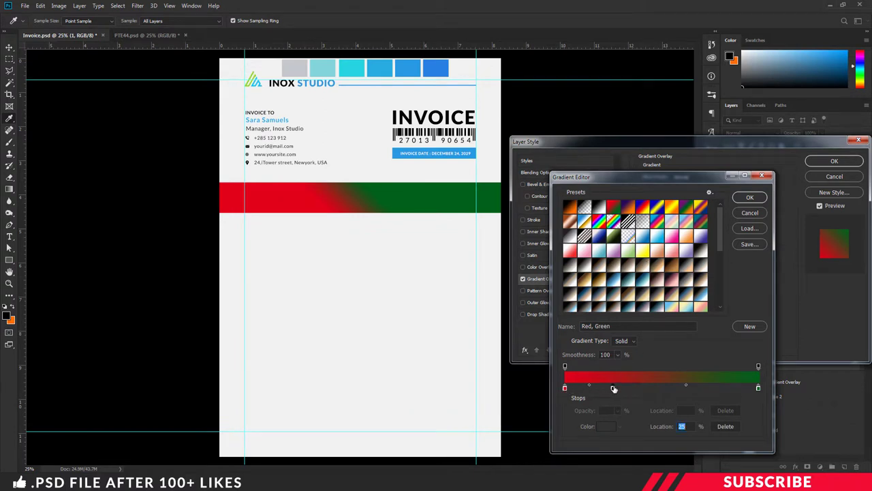
pyautogui.click(665, 388)
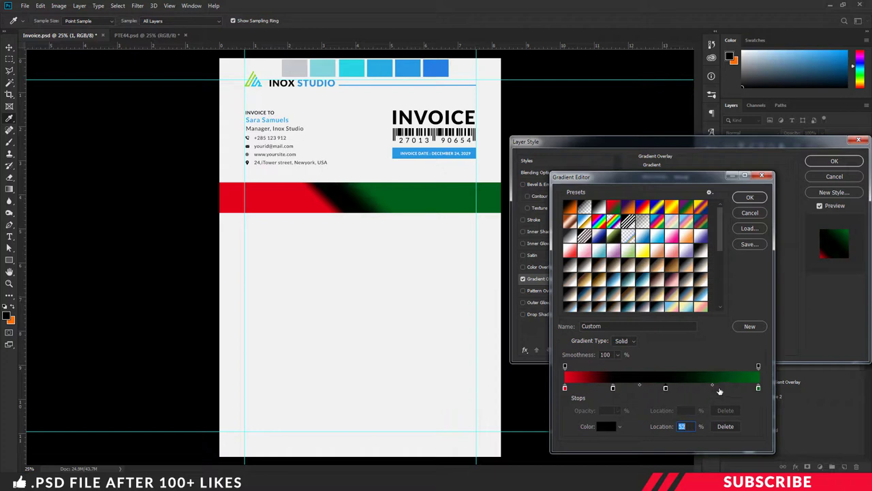
pyautogui.click(718, 388)
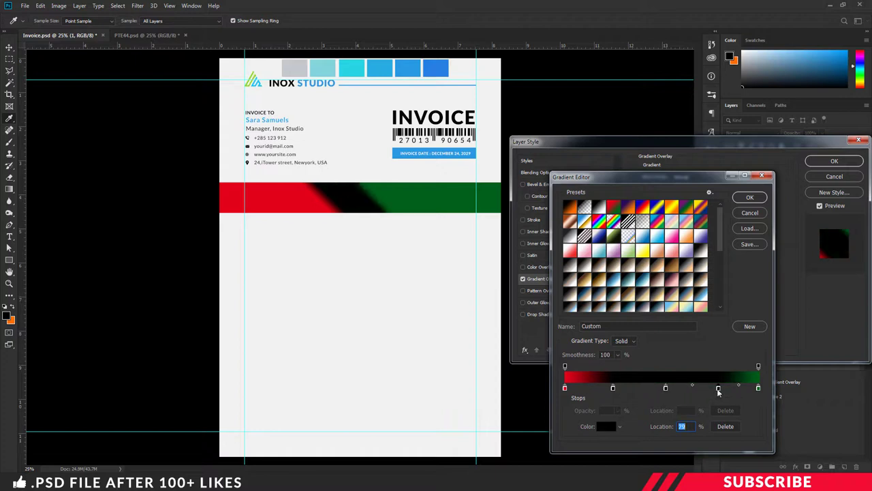
pyautogui.click(565, 388)
pyautogui.click(321, 71)
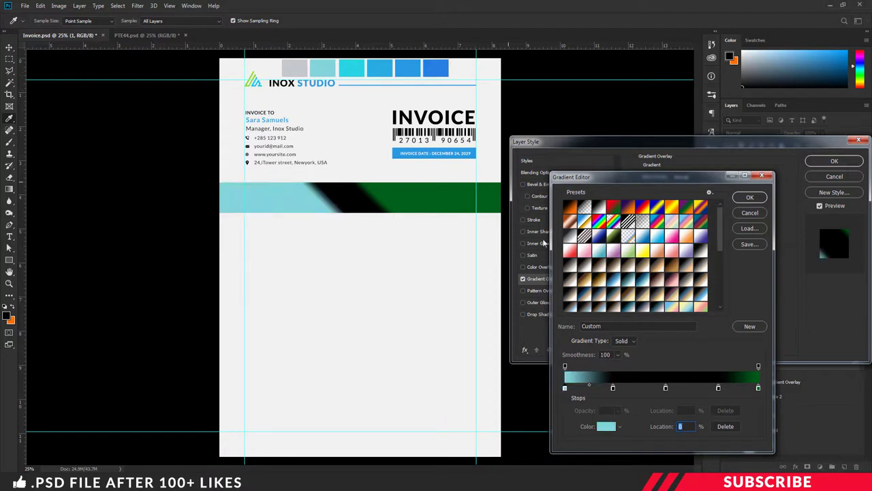
# - Set the 25% stop to the cyan swatch and the 52% stop to mid-blue
pyautogui.click(613, 387)
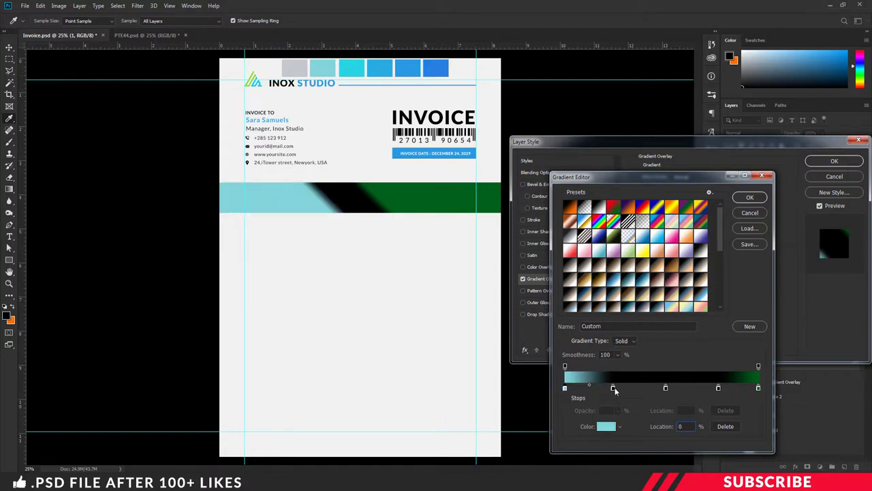
pyautogui.click(607, 428)
pyautogui.click(363, 67)
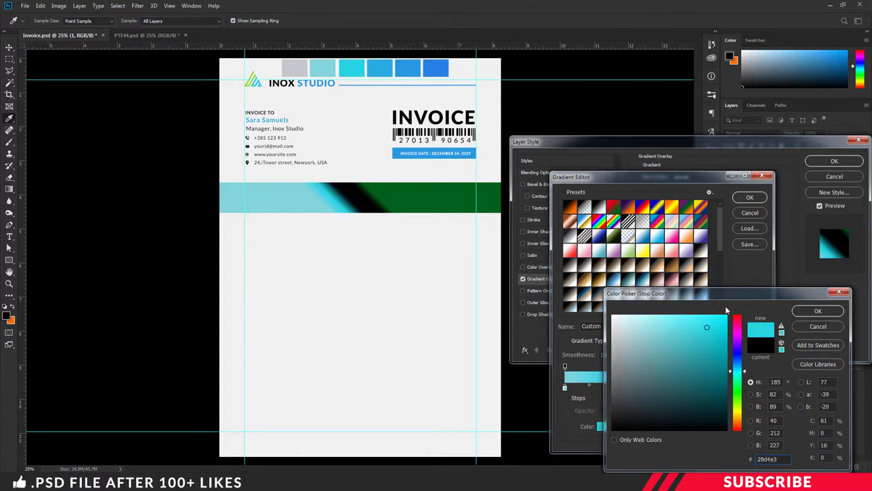
pyautogui.click(817, 310)
pyautogui.click(665, 388)
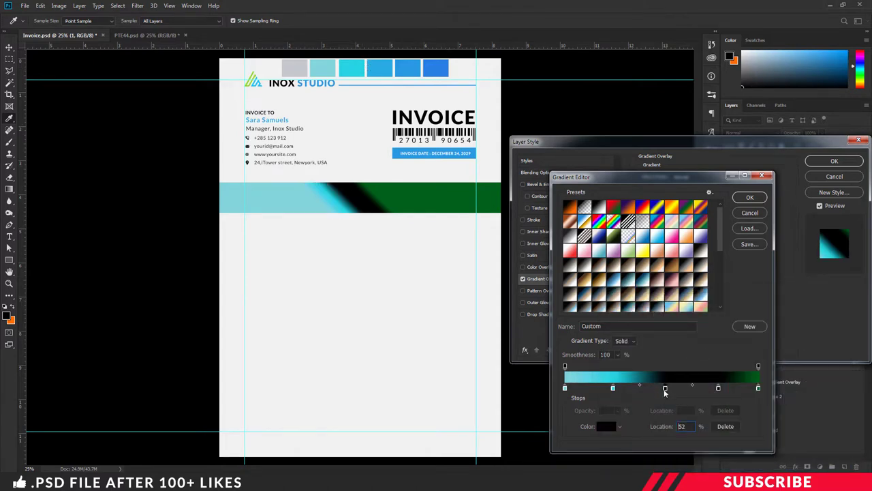
pyautogui.click(607, 426)
pyautogui.click(387, 70)
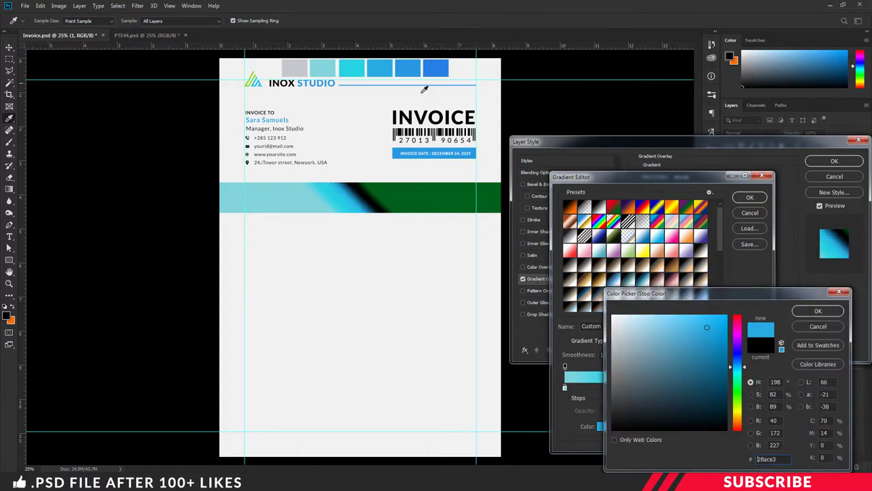
pyautogui.click(818, 311)
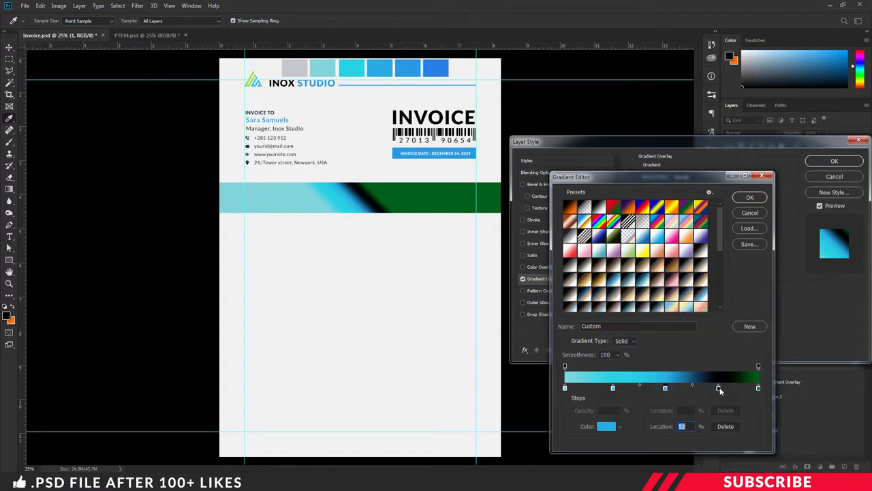
# - Set the 79% stop to the blue swatch and the end stop to the darkest blue
pyautogui.click(719, 387)
pyautogui.click(608, 426)
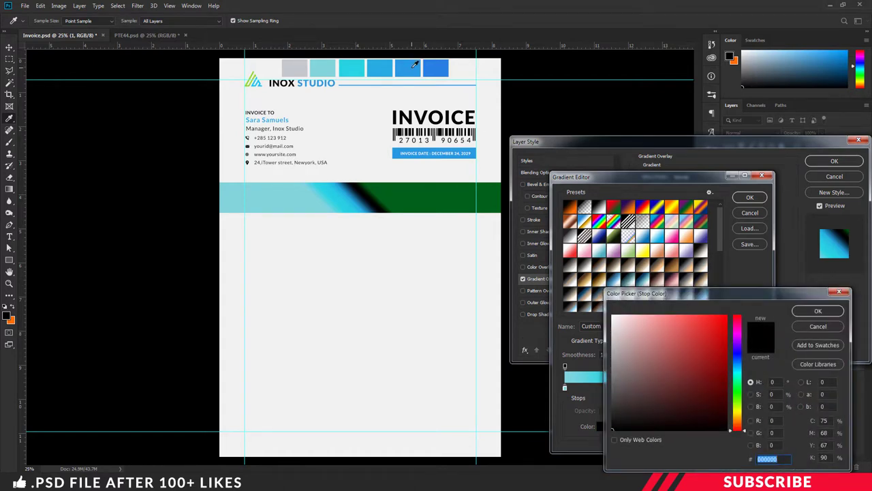
pyautogui.click(412, 68)
pyautogui.click(829, 312)
pyautogui.click(758, 388)
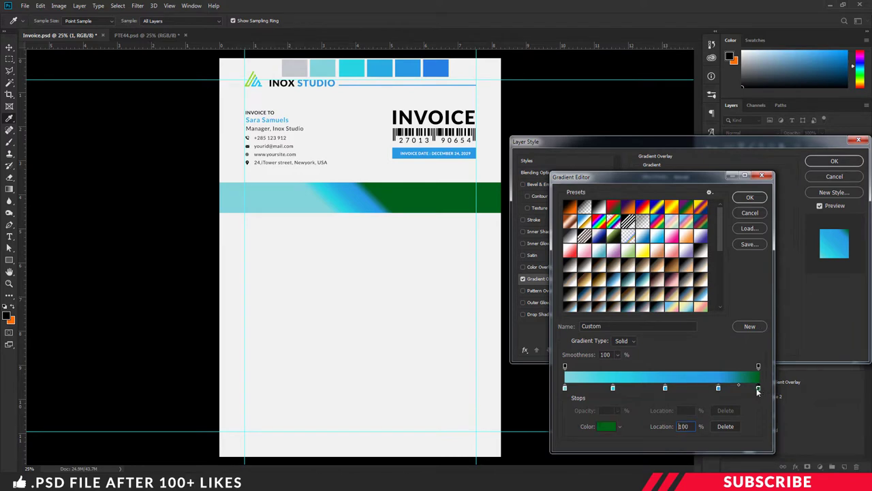
pyautogui.click(610, 426)
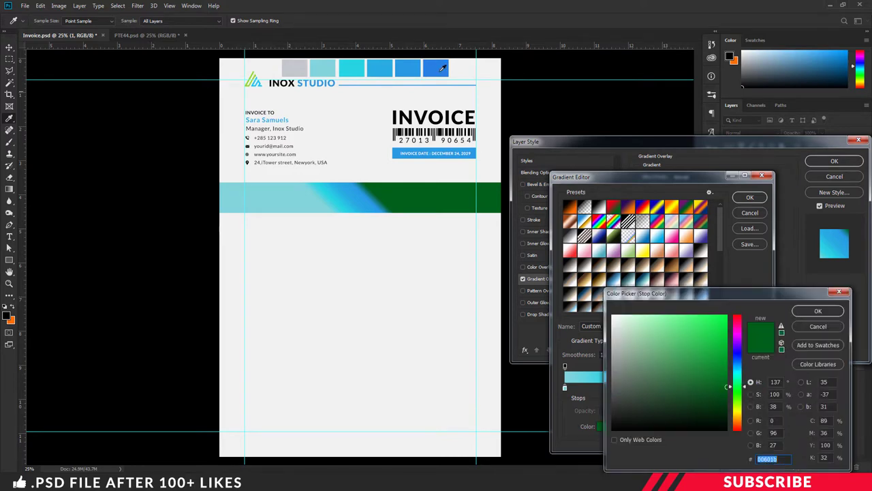
pyautogui.click(437, 67)
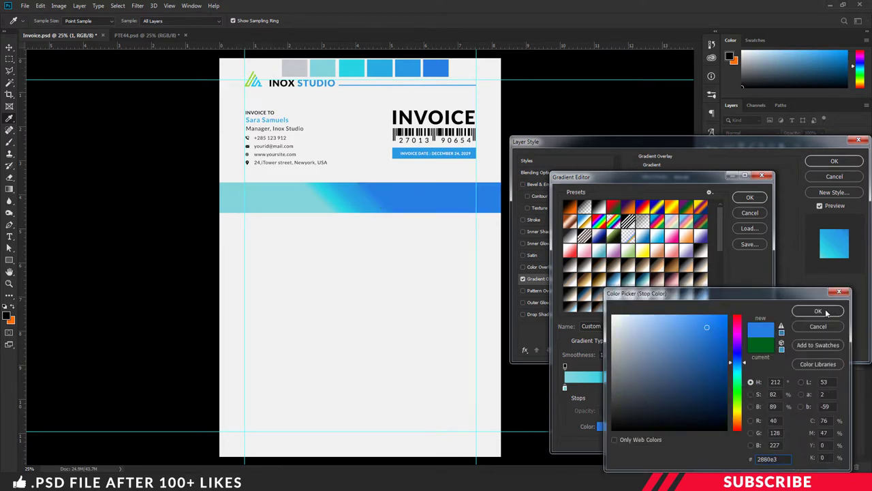
pyautogui.click(818, 311)
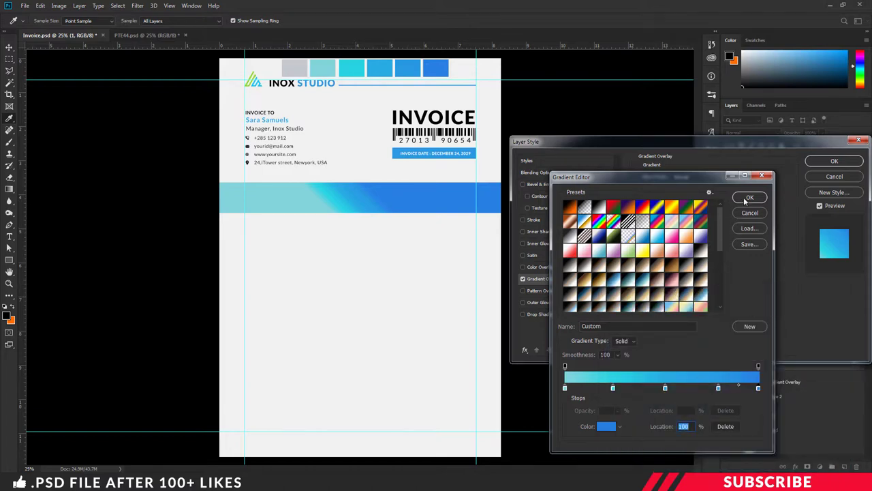
pyautogui.click(666, 388)
# - Set the teal-to-blue gradient overlay to a 0° angle and 150% scale, then apply it
pyautogui.click(750, 198)
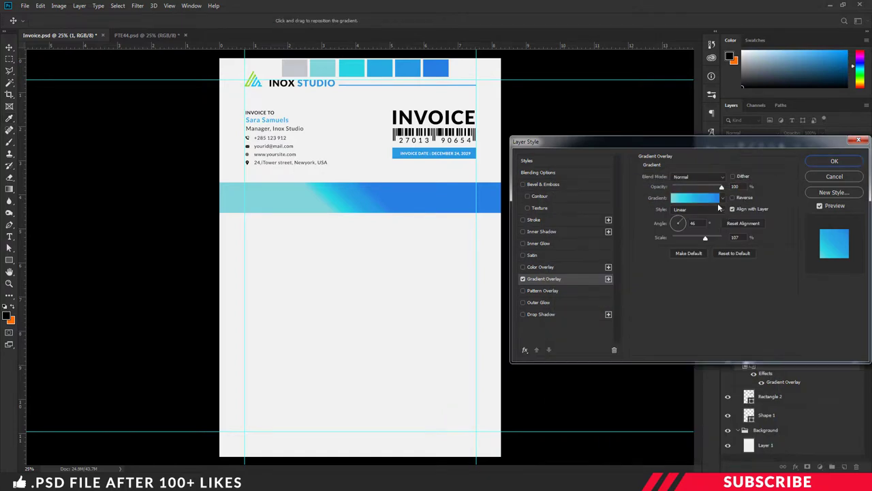
pyautogui.click(692, 223)
pyautogui.write('0')
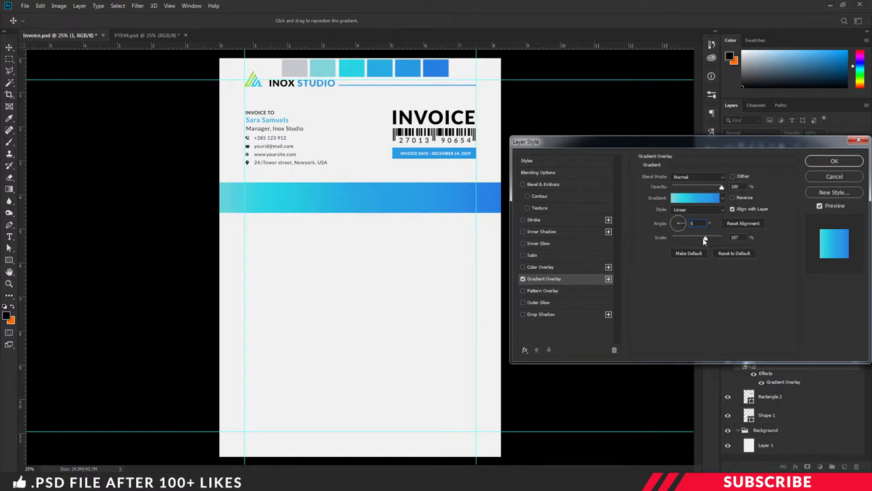
pyautogui.click(704, 239)
pyautogui.click(722, 238)
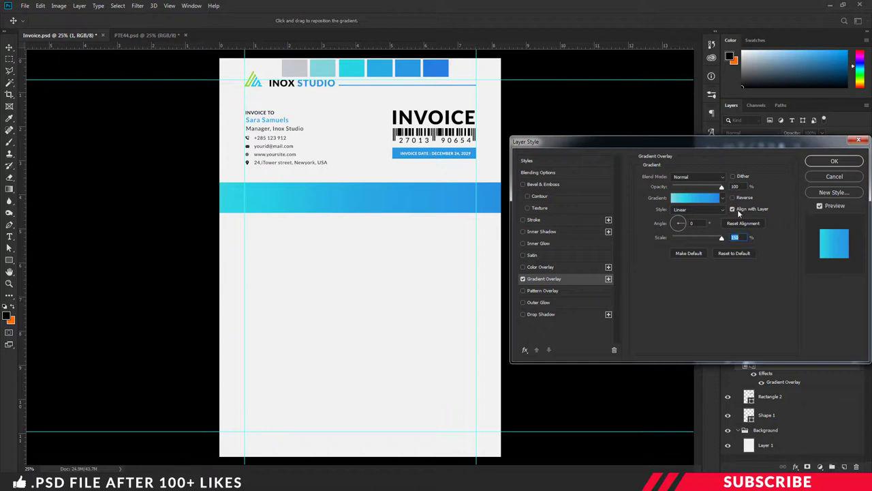
pyautogui.click(833, 161)
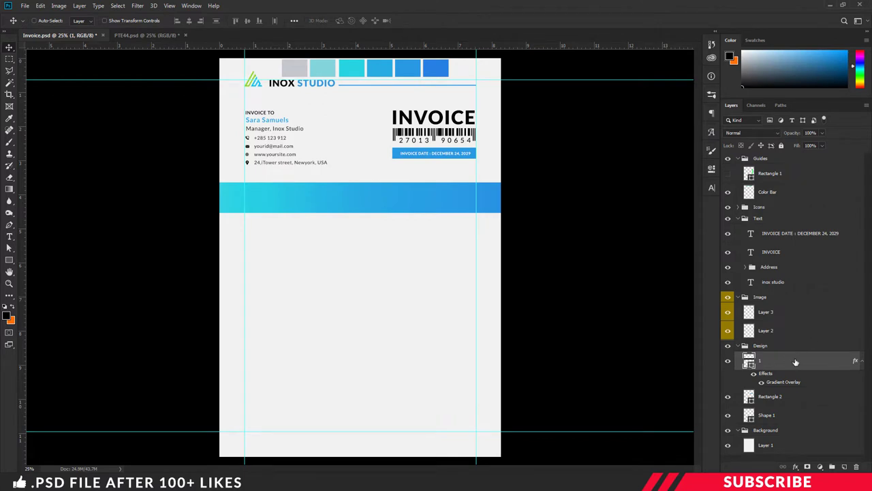
# - Duplicate the banner as layer 2 below it, drop its gradient, fill it grey at 25% opacity
pyautogui.hotkey('ctrl', 'j')
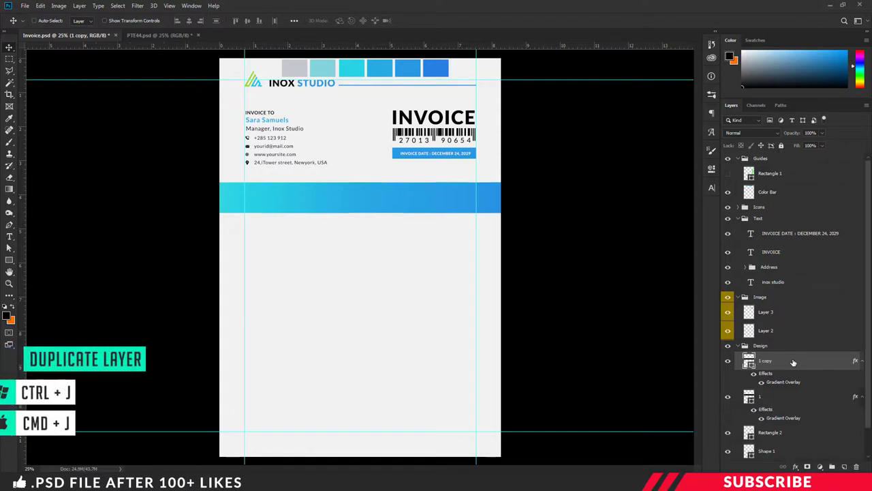
pyautogui.moveTo(430, 207); pyautogui.dragTo(425, 231)
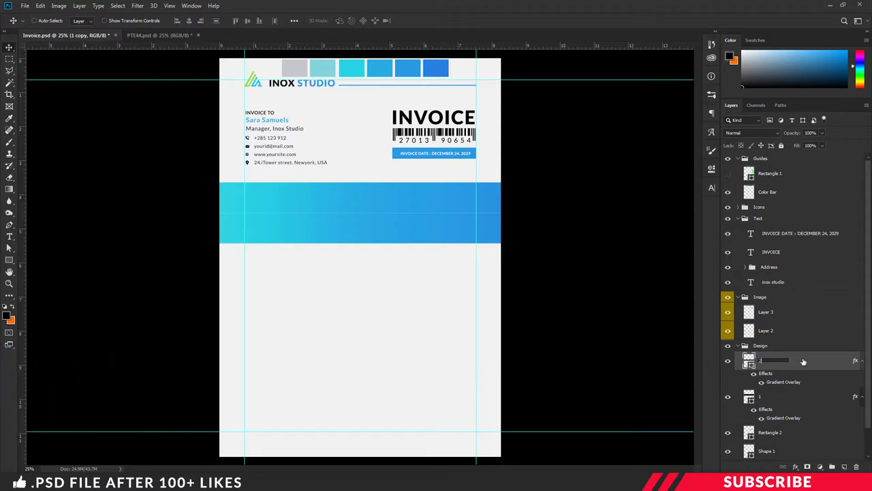
pyautogui.write('2')
pyautogui.press('Return')
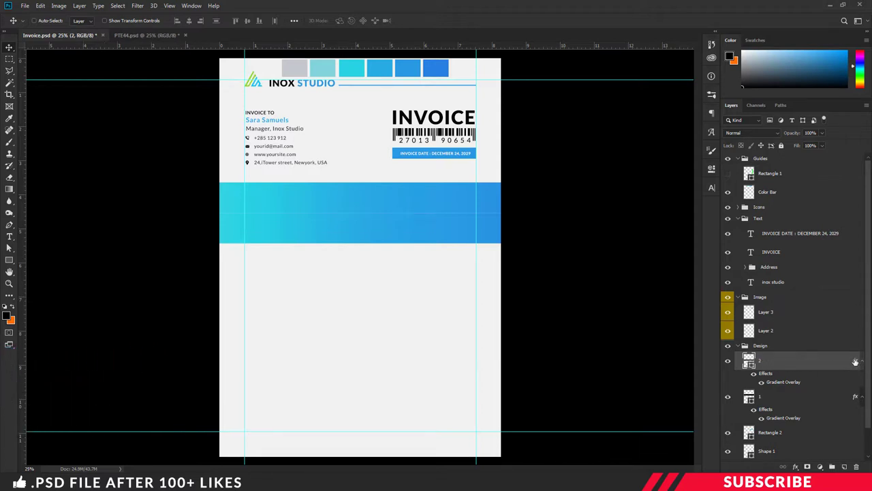
pyautogui.moveTo(855, 362); pyautogui.dragTo(857, 467)
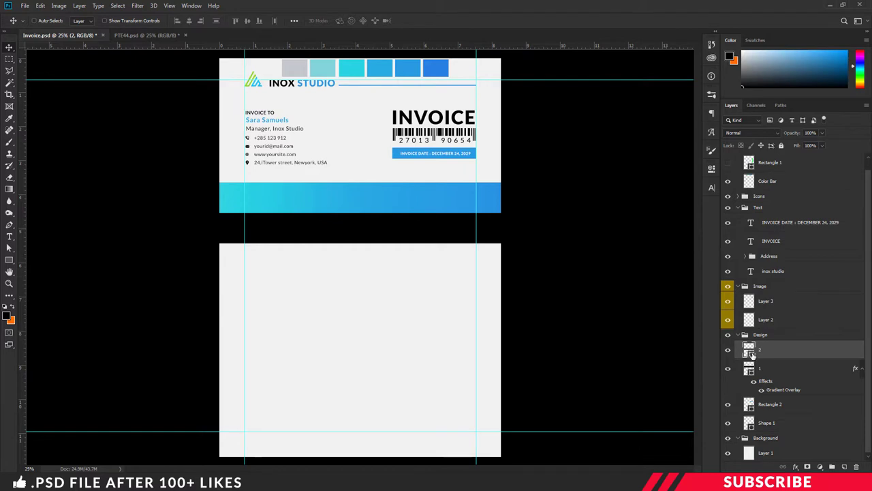
pyautogui.doubleClick(751, 353)
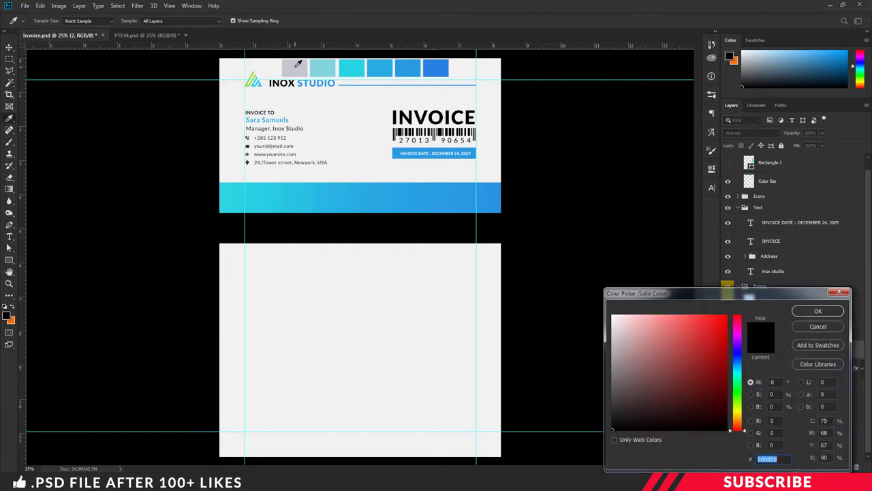
pyautogui.click(297, 67)
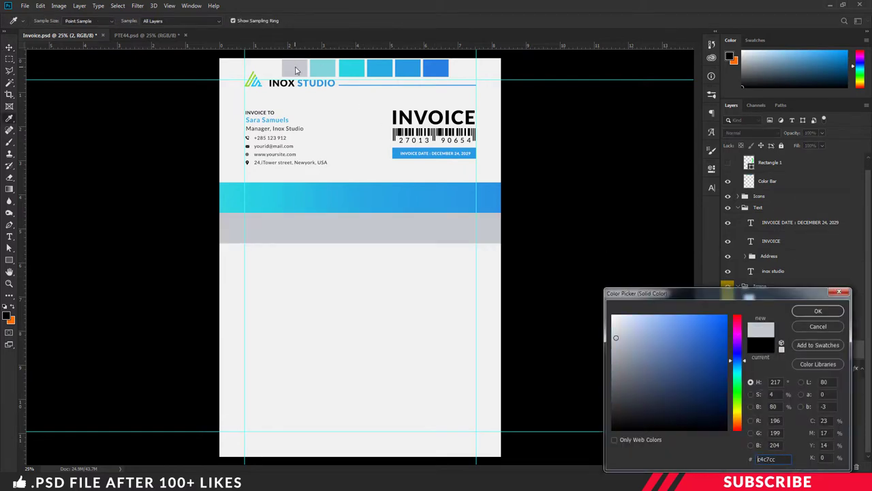
pyautogui.click(819, 310)
pyautogui.click(810, 132)
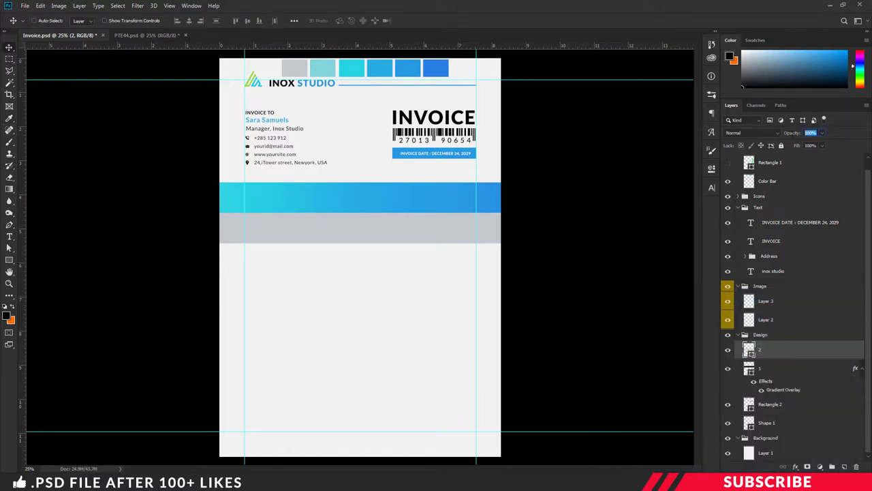
pyautogui.write('25')
pyautogui.press('Return')
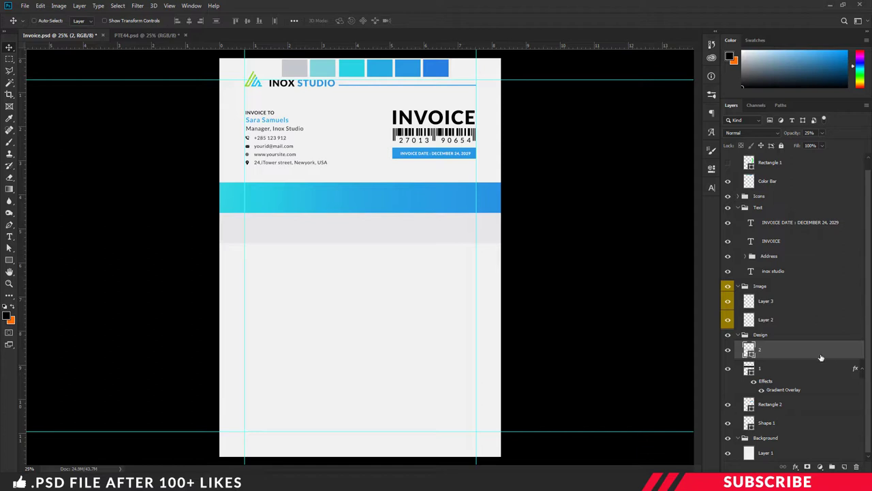
# - Add grey band layer 3 one row lower at 100% opacity
pyautogui.hotkey('ctrl', 'j')
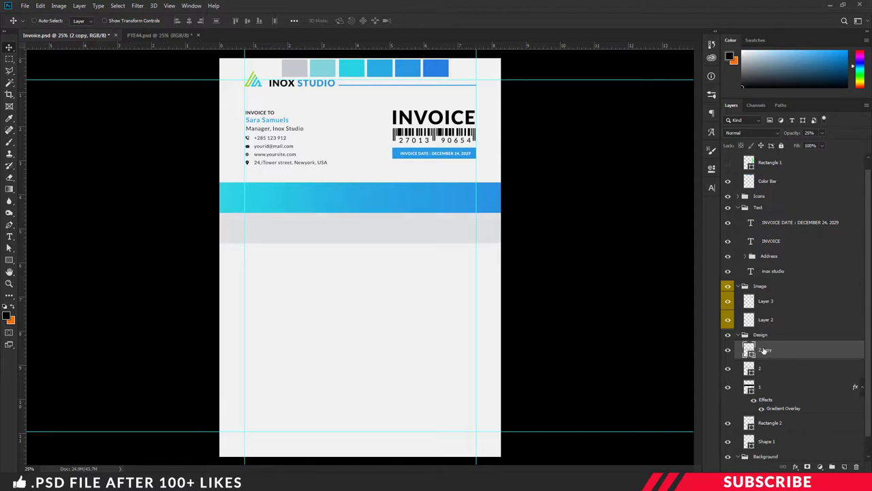
pyautogui.doubleClick(764, 351)
pyautogui.write('3')
pyautogui.press('Return')
pyautogui.moveTo(432, 240); pyautogui.dragTo(428, 258)
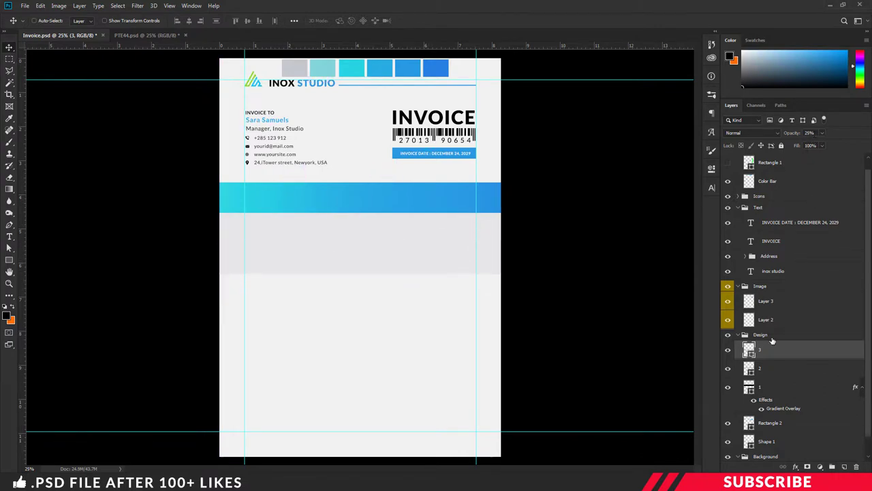
pyautogui.click(810, 133)
pyautogui.write('100')
pyautogui.press('Return')
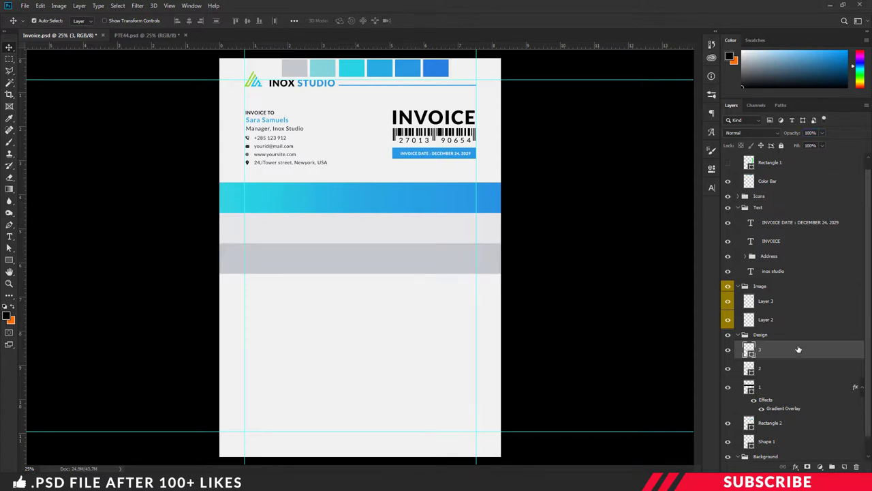
# - Add grey band layer 4 one row lower at 25% opacity
pyautogui.hotkey('ctrl', 'j')
pyautogui.doubleClick(763, 350)
pyautogui.write('4')
pyautogui.press('Return')
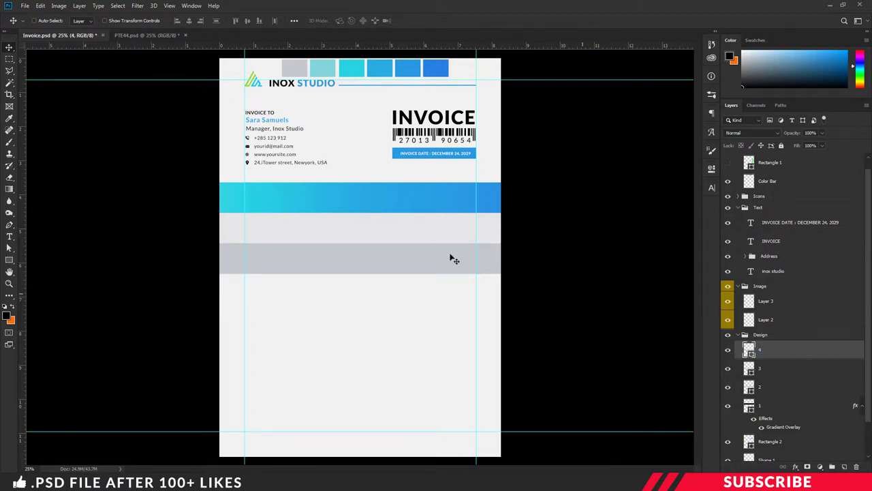
pyautogui.moveTo(435, 262); pyautogui.dragTo(439, 288)
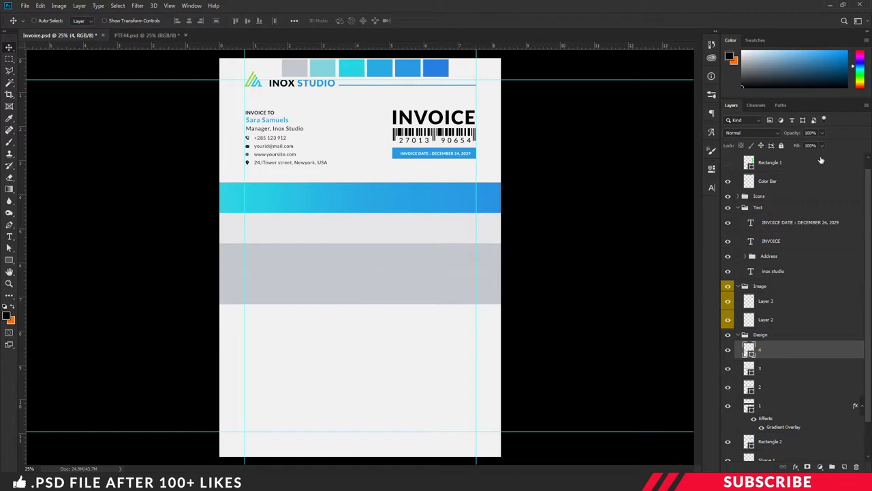
pyautogui.click(816, 133)
pyautogui.write('25')
pyautogui.press('Return')
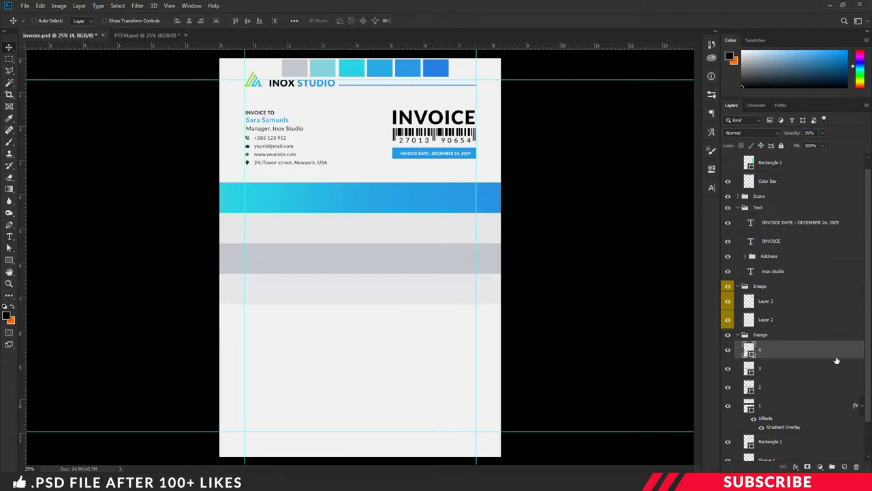
# - Add grey band layer 5 beneath the previous row at 100% opacity
pyautogui.hotkey('ctrl', 'j')
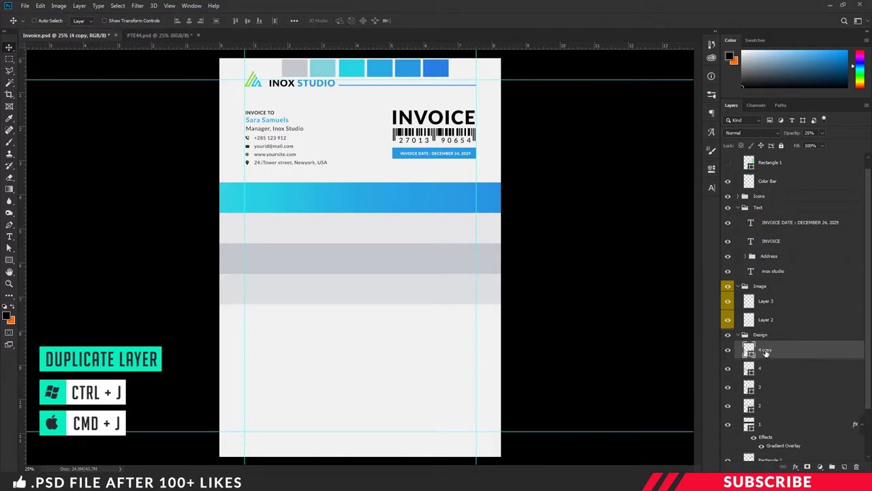
pyautogui.doubleClick(766, 350)
pyautogui.write('5')
pyautogui.press('Return')
pyautogui.moveTo(402, 282); pyautogui.dragTo(409, 321)
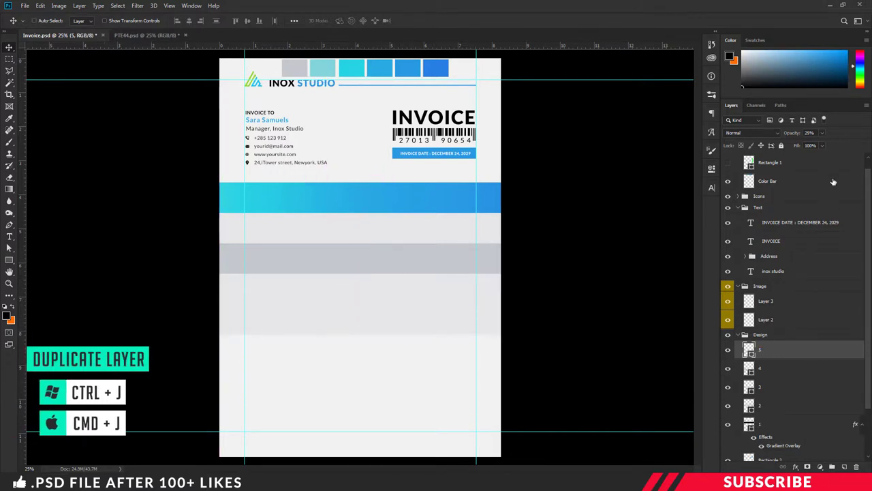
pyautogui.click(810, 133)
pyautogui.write('100')
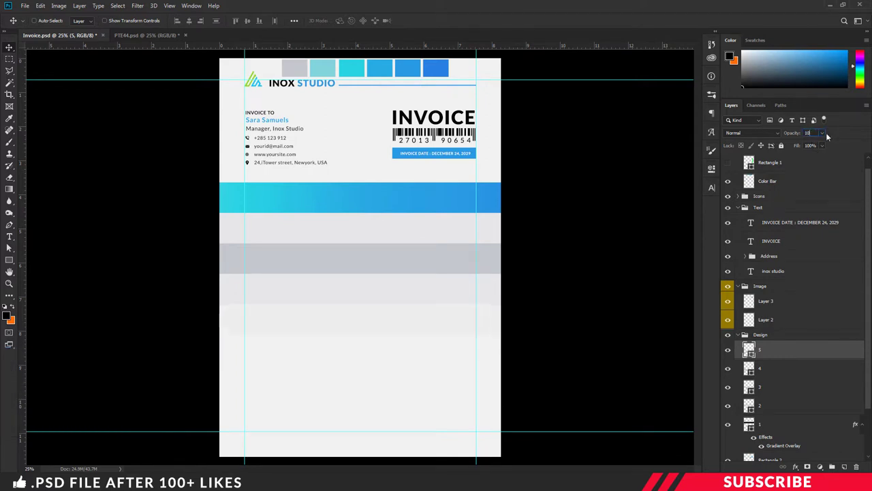
pyautogui.press('Return')
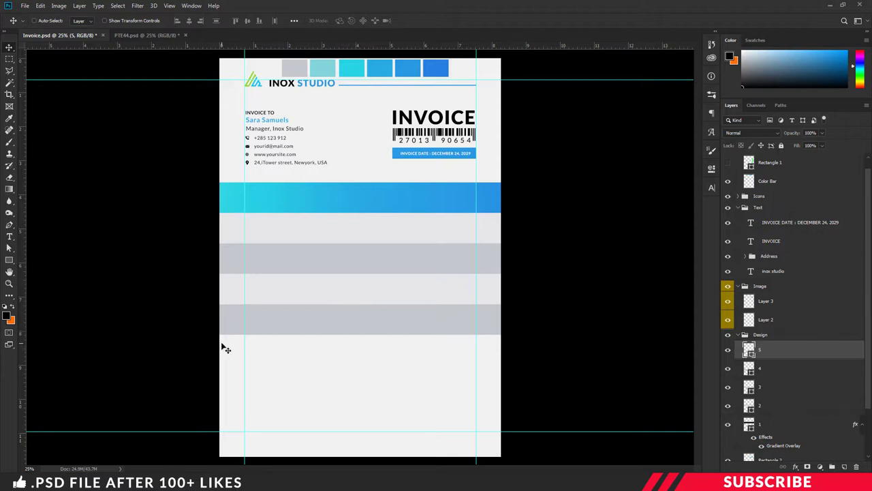
# - Create a new layer and set the foreground to the header's blue
pyautogui.click(844, 468)
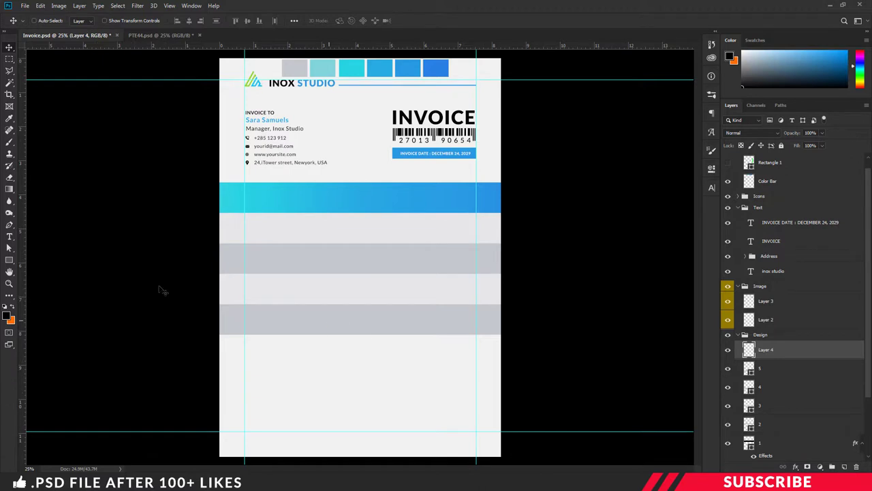
pyautogui.click(6, 314)
pyautogui.click(411, 70)
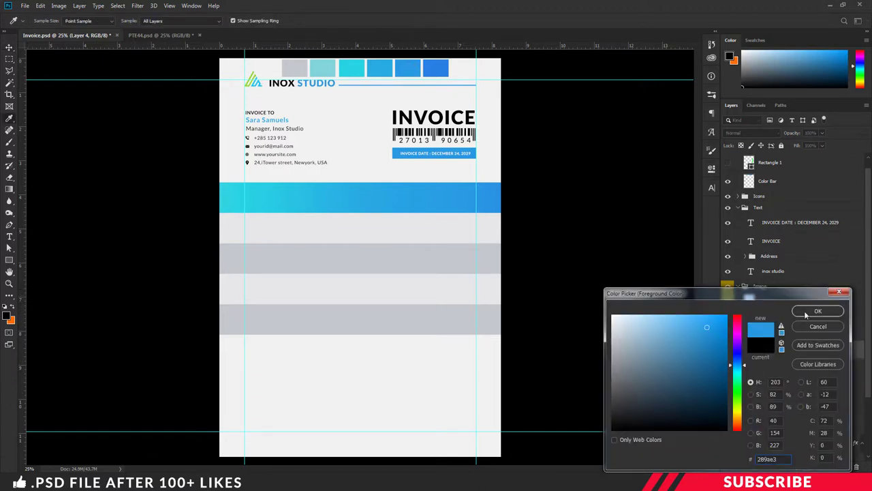
pyautogui.click(806, 313)
# - Draw a blue horizontal line across the page under the fourth grey row, then collapse the Design group
pyautogui.click(10, 260)
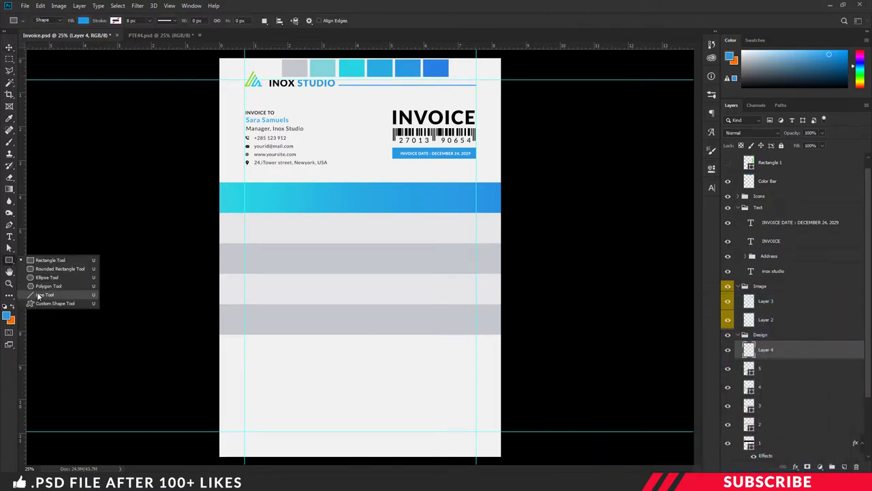
pyautogui.click(61, 293)
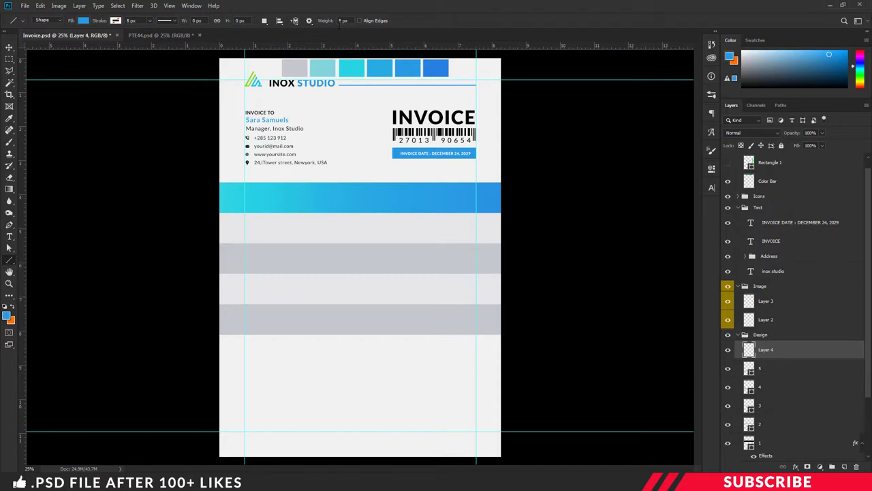
pyautogui.moveTo(214, 336); pyautogui.dragTo(510, 356)
pyautogui.hotkey('ctrl', '+')
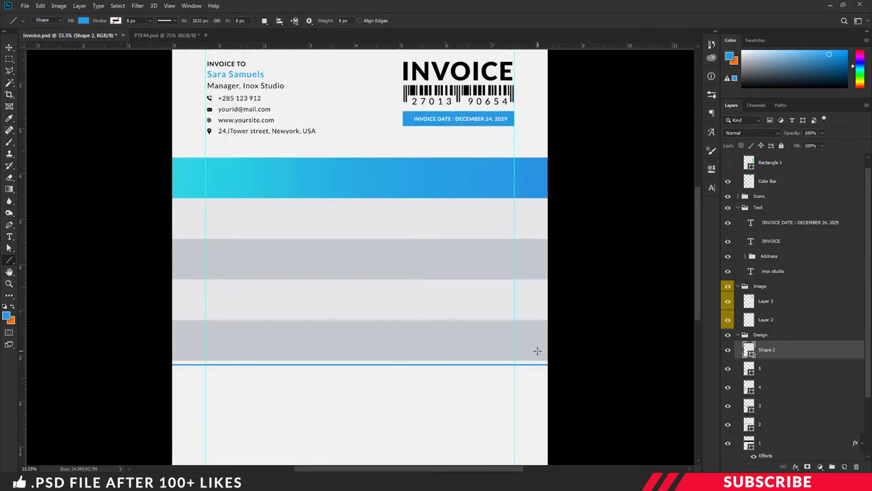
pyautogui.hotkey('ctrl', 't')
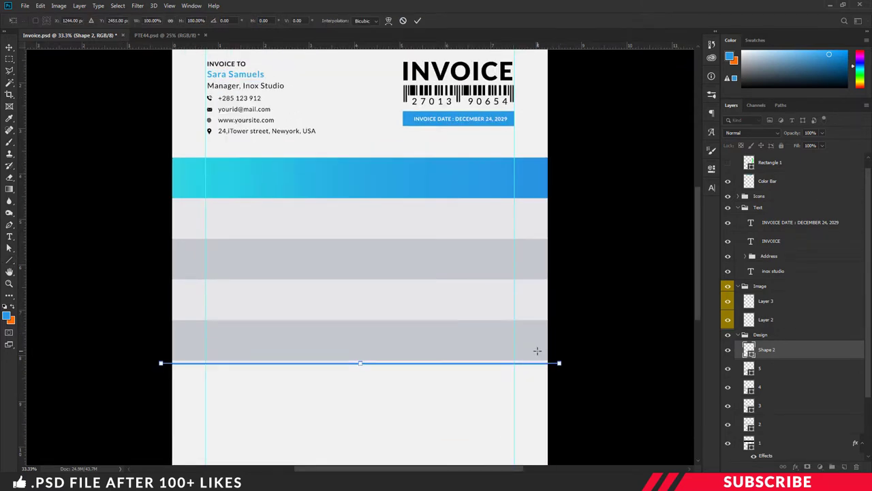
pyautogui.press('Return')
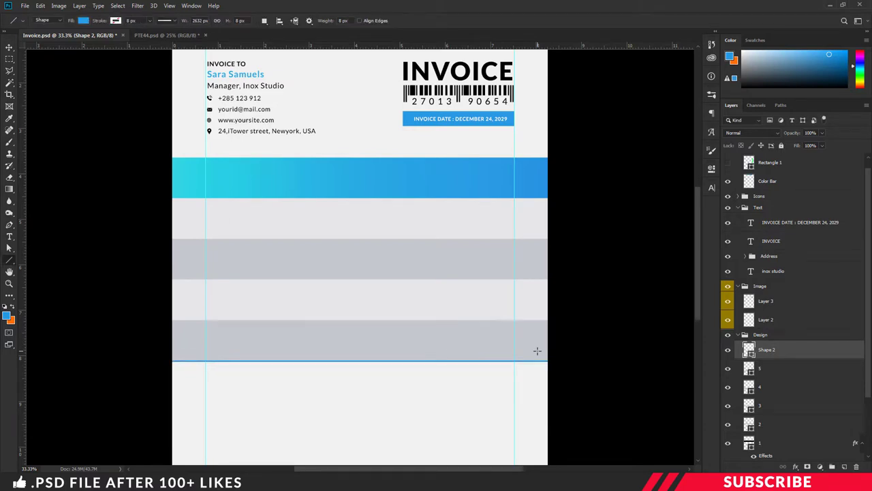
pyautogui.hotkey('ctrl', '-')
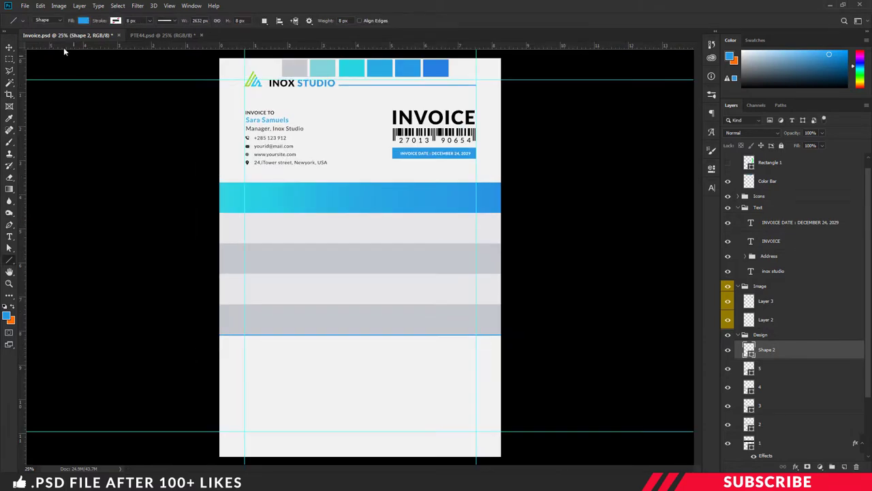
pyautogui.click(9, 47)
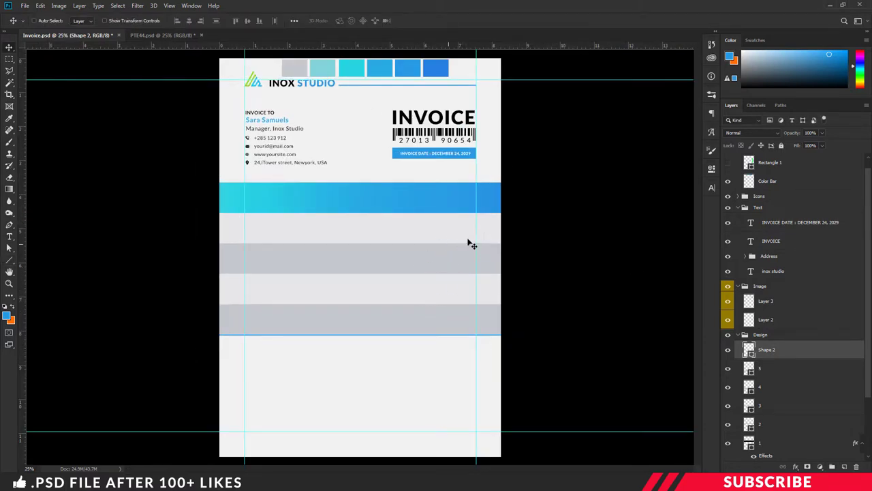
pyautogui.click(740, 334)
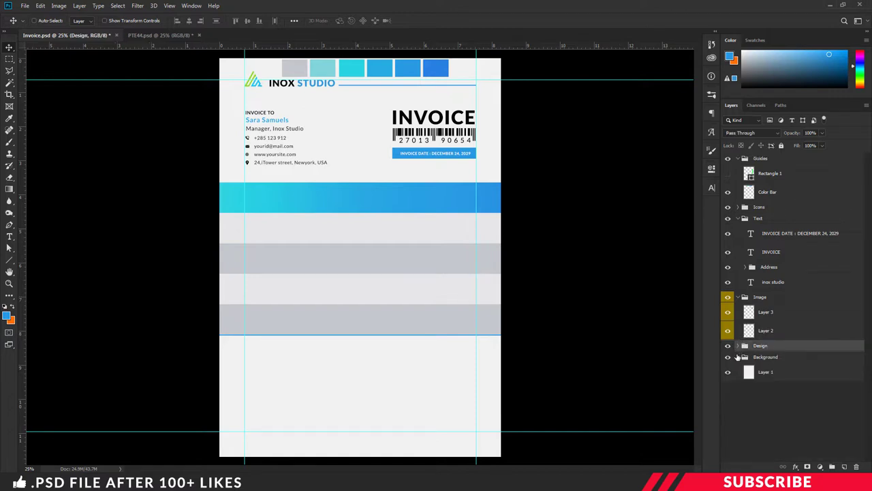
# - Collapse the Image group, add a new layer in the Text group, and set foreground to #000000
pyautogui.click(745, 297)
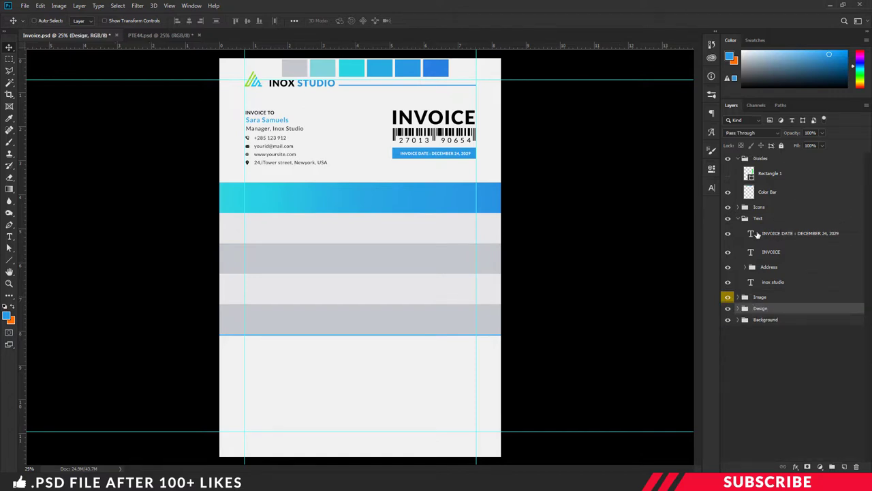
pyautogui.click(773, 218)
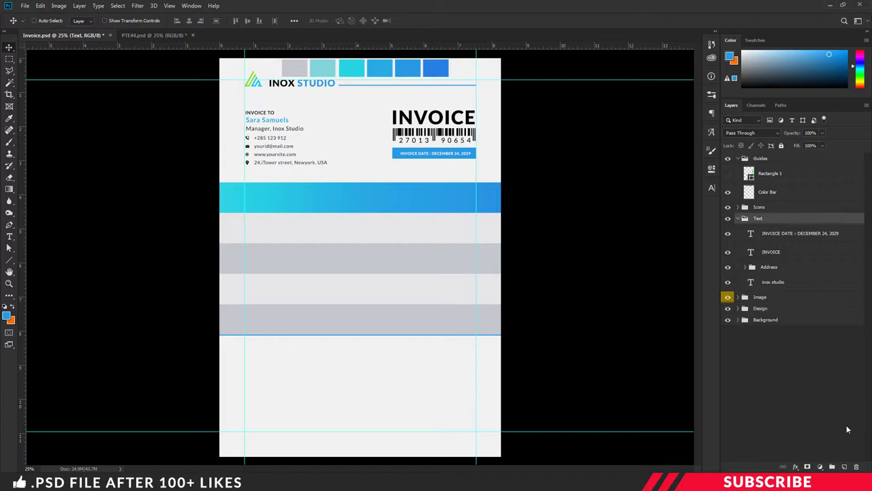
pyautogui.click(845, 466)
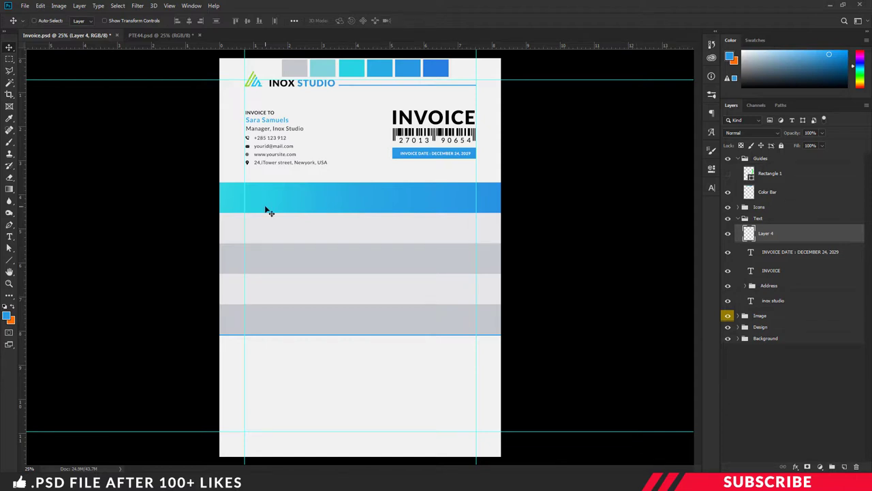
pyautogui.click(8, 315)
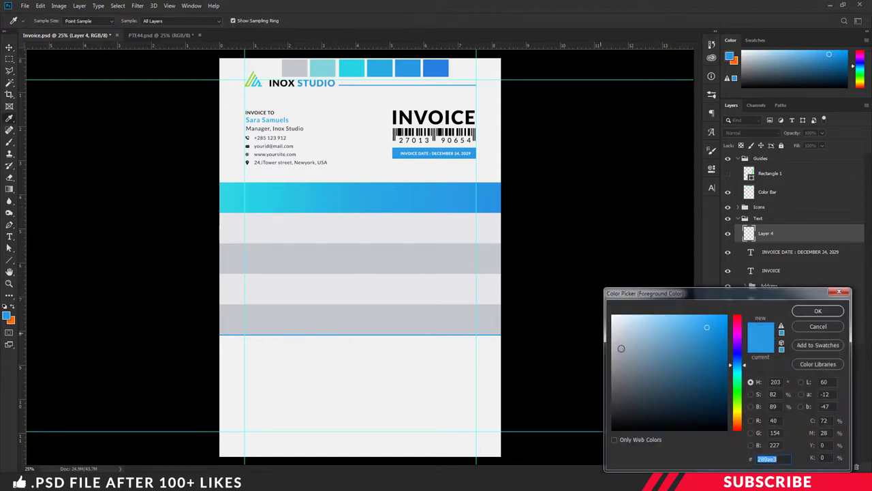
pyautogui.write('000000')
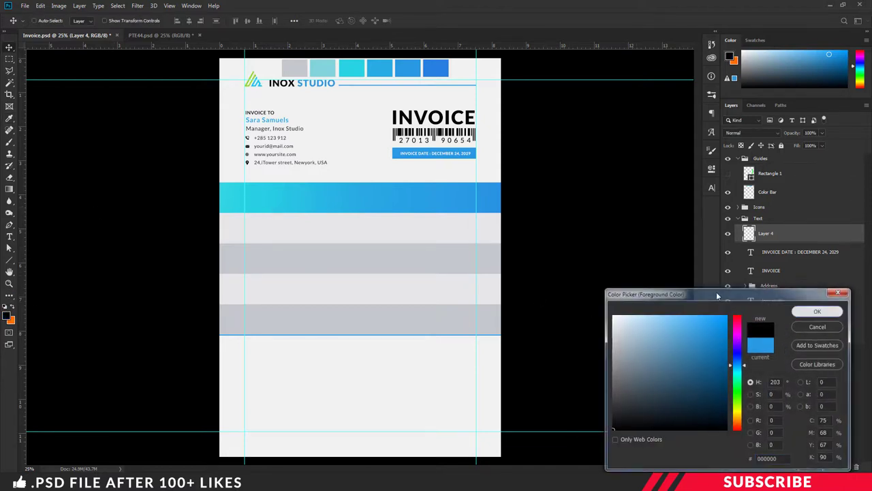
pyautogui.click(811, 312)
# - Type a 15 pt 'Item Detail' heading in the gradient band and align it to the left guide
pyautogui.press('t')
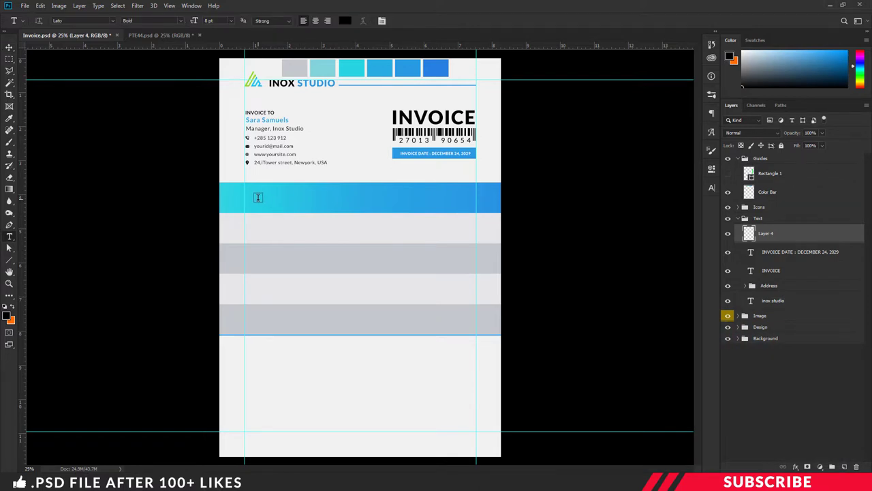
pyautogui.click(258, 197)
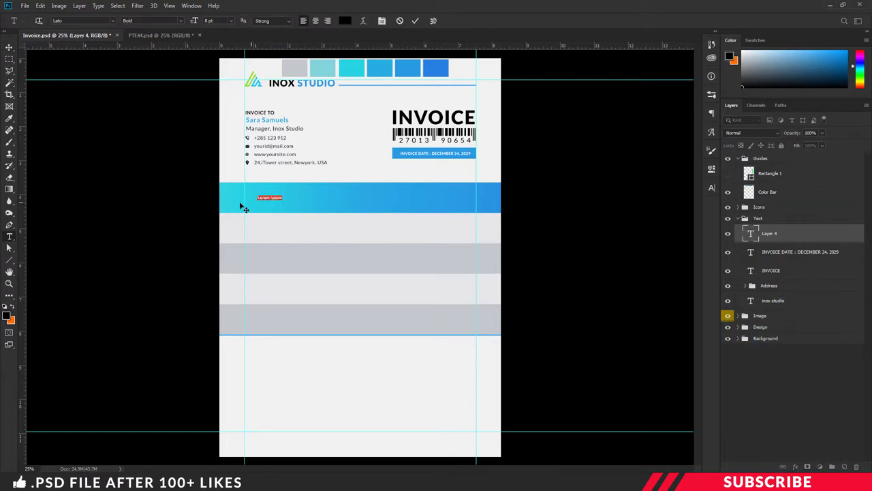
pyautogui.click(231, 20)
pyautogui.press('Return')
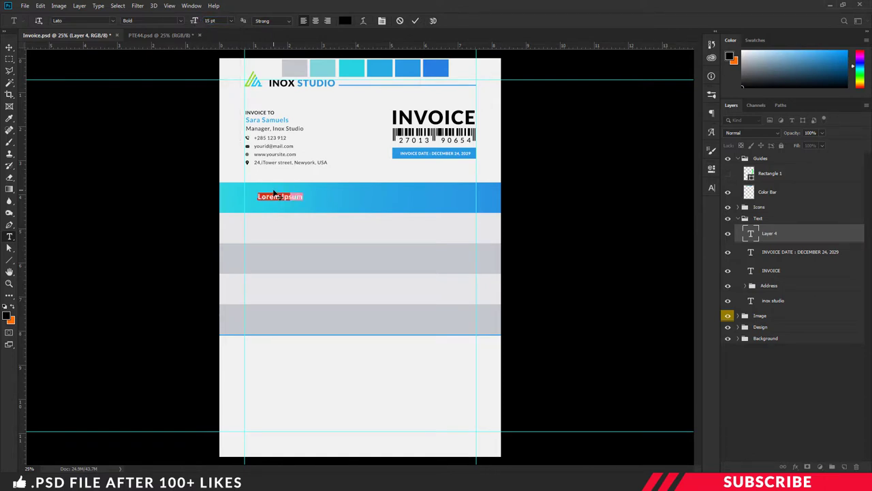
pyautogui.write('Item Detail')
pyautogui.hotkey('ctrl', 'Return')
pyautogui.press('v')
pyautogui.moveTo(288, 197); pyautogui.dragTo(347, 198)
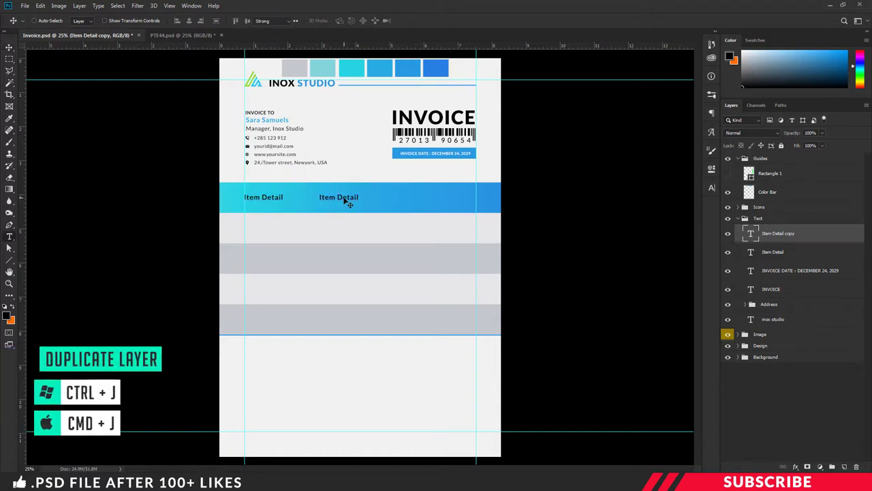
# - Change the duplicated heading to 'Price' and place a copy further right on the band
pyautogui.doubleClick(342, 196)
pyautogui.write('Price')
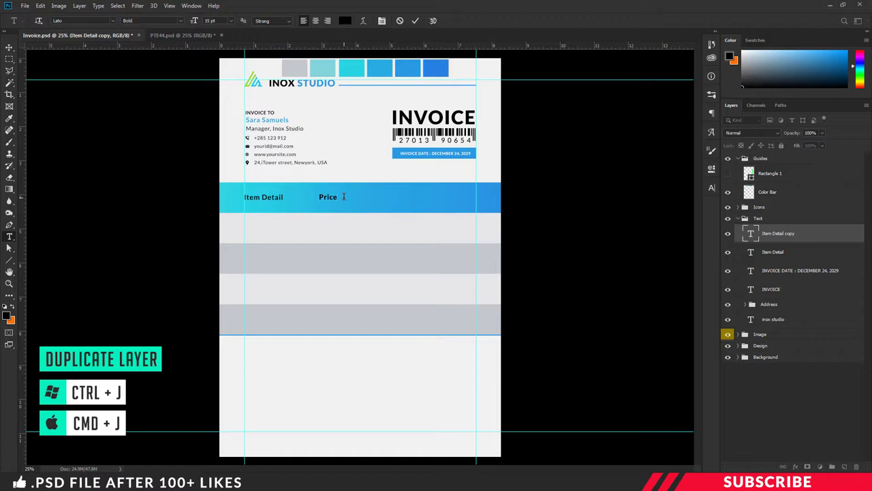
pyautogui.hotkey('ctrl', 'Return')
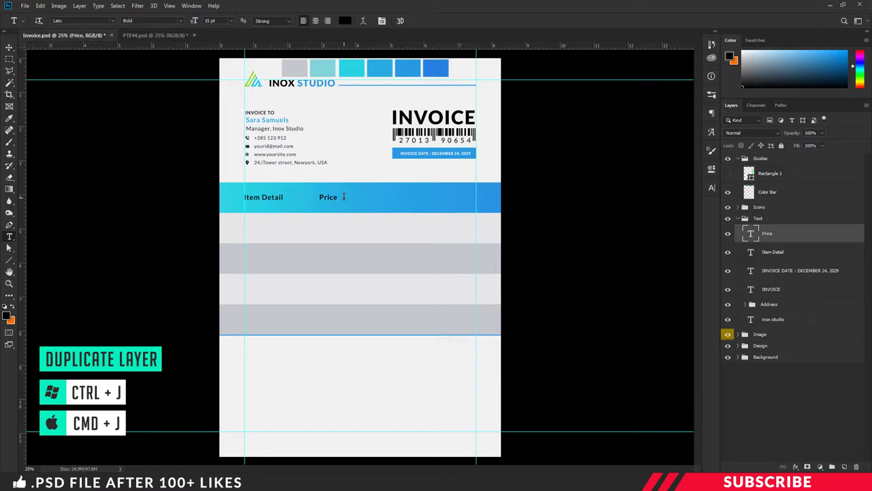
pyautogui.hotkey('ctrl', '+')
pyautogui.scroll(1, 349, 197)
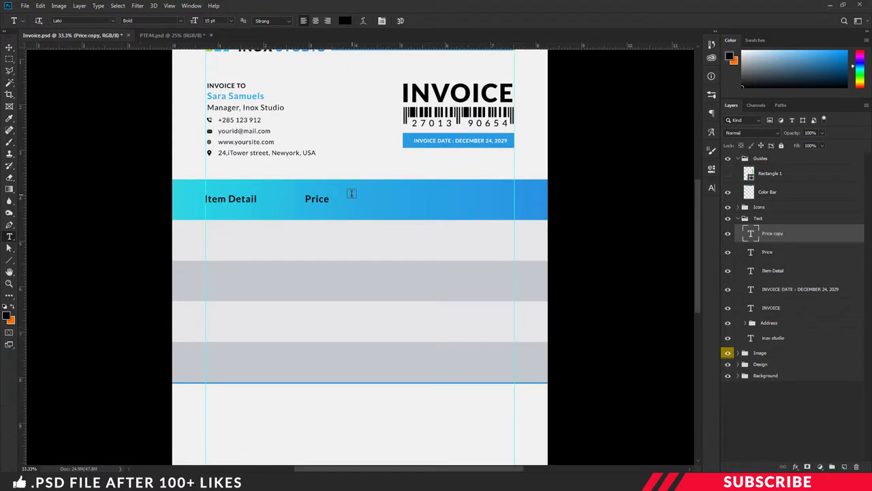
pyautogui.press('v')
pyautogui.moveTo(321, 203); pyautogui.dragTo(391, 207)
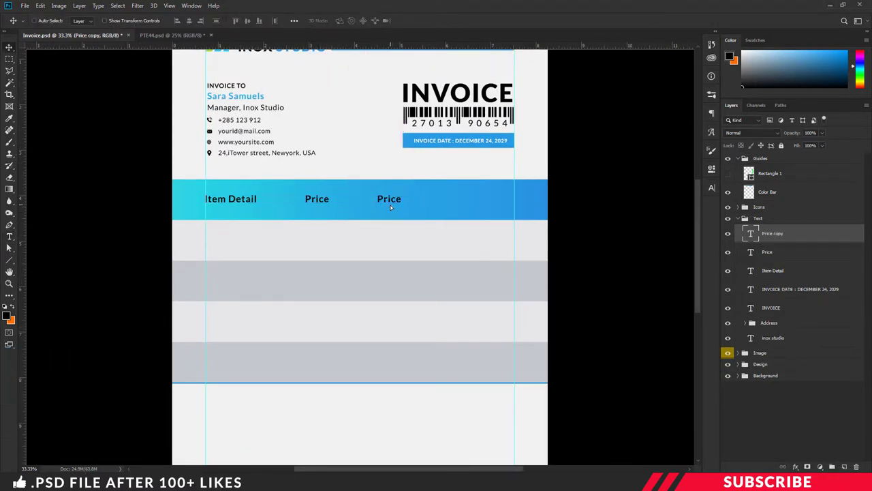
# - Retype the copied Price heading as 'Qnt'
pyautogui.press('t')
pyautogui.click(386, 202)
pyautogui.write('a')
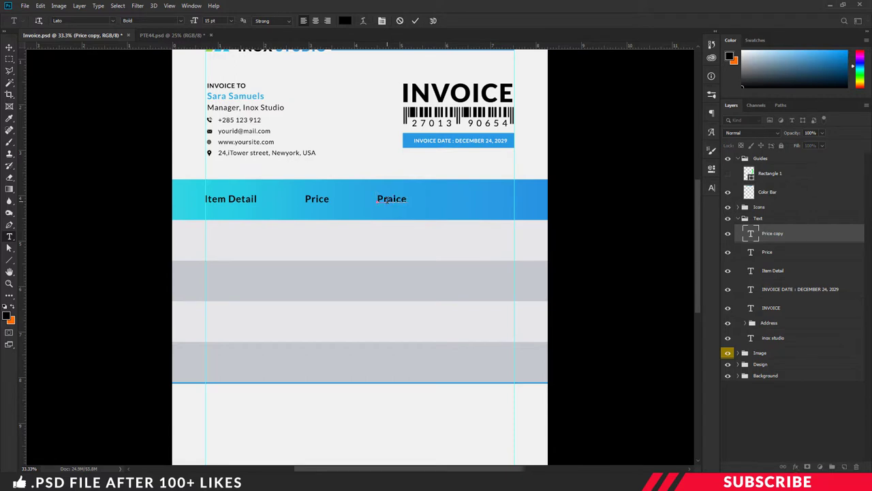
pyautogui.doubleClick(387, 199)
pyautogui.write('qnt')
pyautogui.hotkey('ctrl', 'Return')
# - Duplicate Qnt, retype it as 'Total', and move it to the band's right end
pyautogui.hotkey('ctrl', 'j')
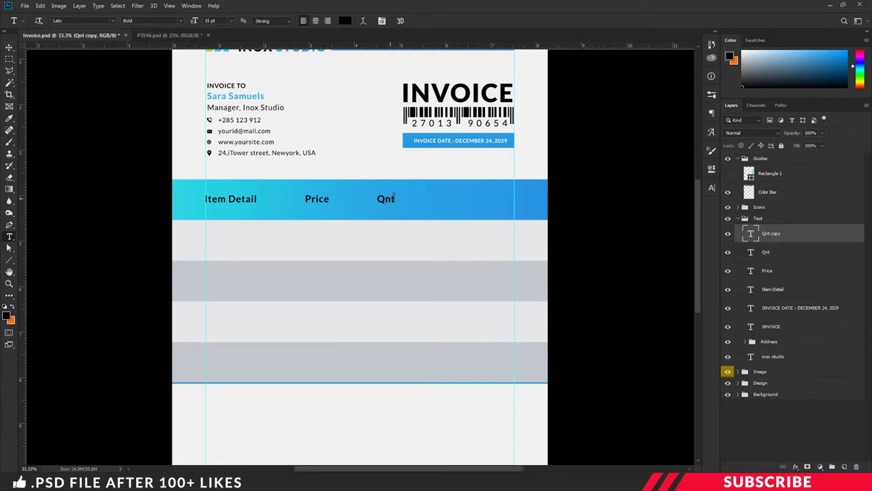
pyautogui.press('v')
pyautogui.moveTo(389, 201); pyautogui.dragTo(463, 210)
pyautogui.press('t')
pyautogui.doubleClick(458, 199)
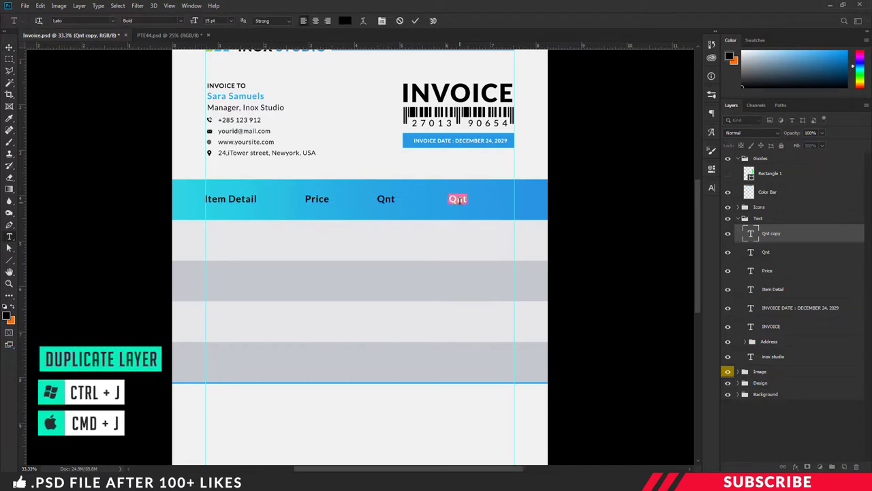
pyautogui.click(459, 200)
pyautogui.write('Total')
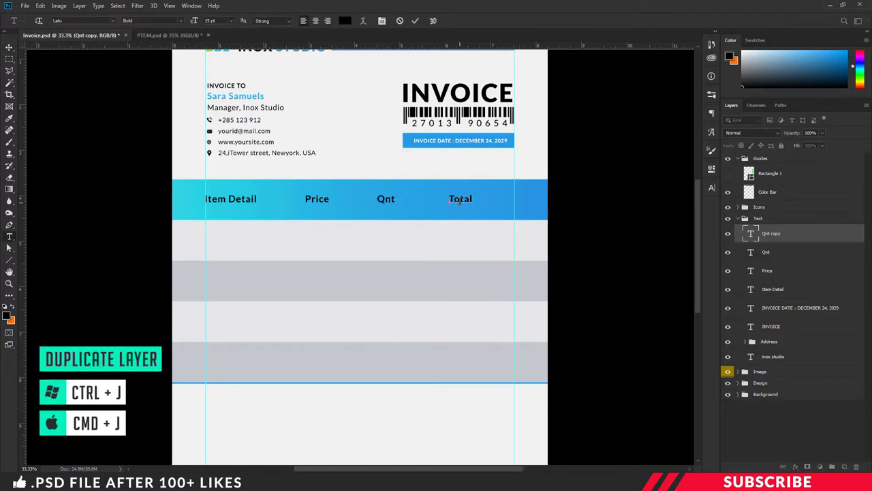
pyautogui.hotkey('ctrl', 'Return')
pyautogui.press('v')
pyautogui.moveTo(465, 199); pyautogui.dragTo(491, 199)
# - Reposition Qnt and Price so the four headings are evenly spaced across the band
pyautogui.click(766, 251)
pyautogui.moveTo(405, 201); pyautogui.dragTo(421, 202)
pyautogui.moveTo(323, 204); pyautogui.dragTo(340, 204)
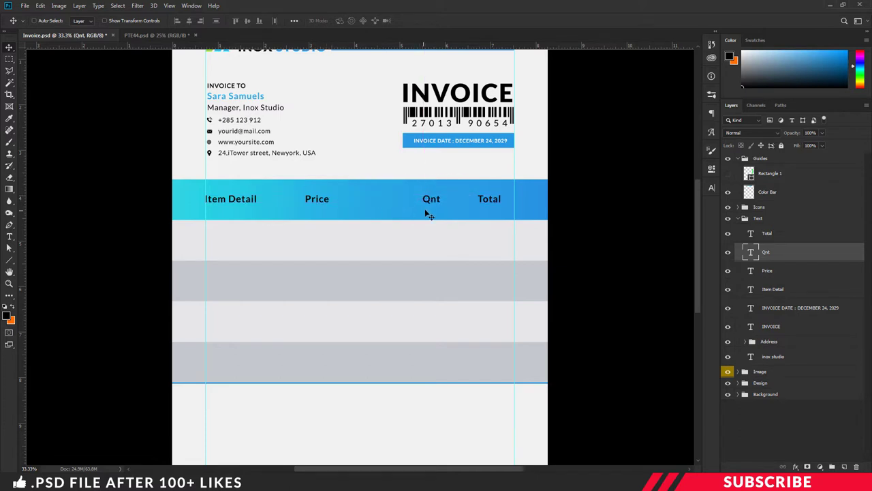
pyautogui.moveTo(428, 200); pyautogui.dragTo(411, 200)
pyautogui.click(752, 270)
pyautogui.moveTo(332, 206); pyautogui.dragTo(345, 205)
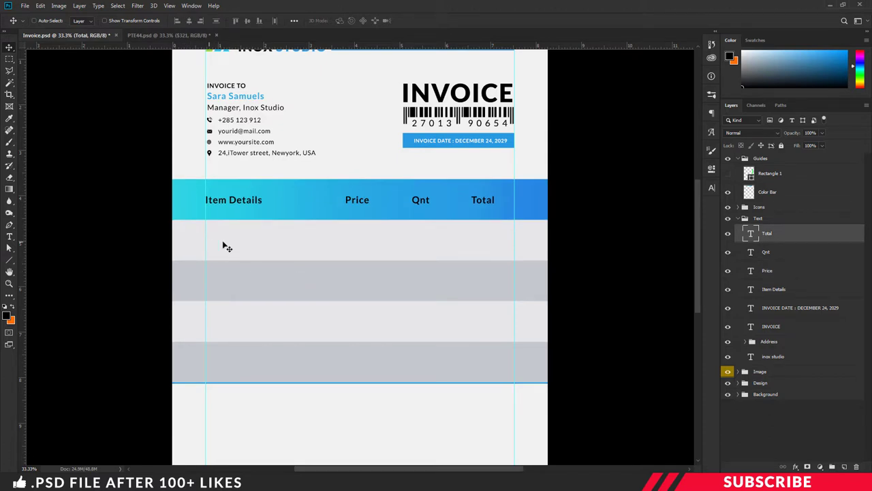
# - Create a new layer and sample the blue swatch as the foreground colour
pyautogui.press('t')
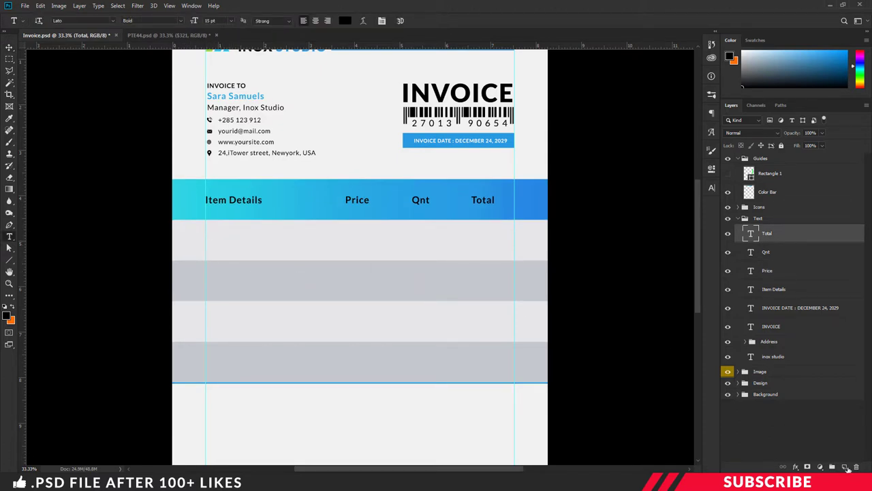
pyautogui.click(845, 467)
pyautogui.click(6, 315)
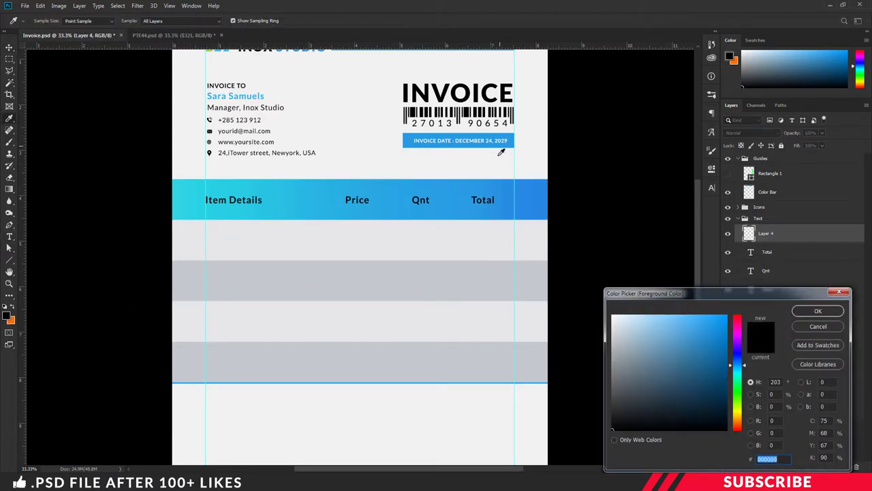
pyautogui.hotkey('ctrl', '-')
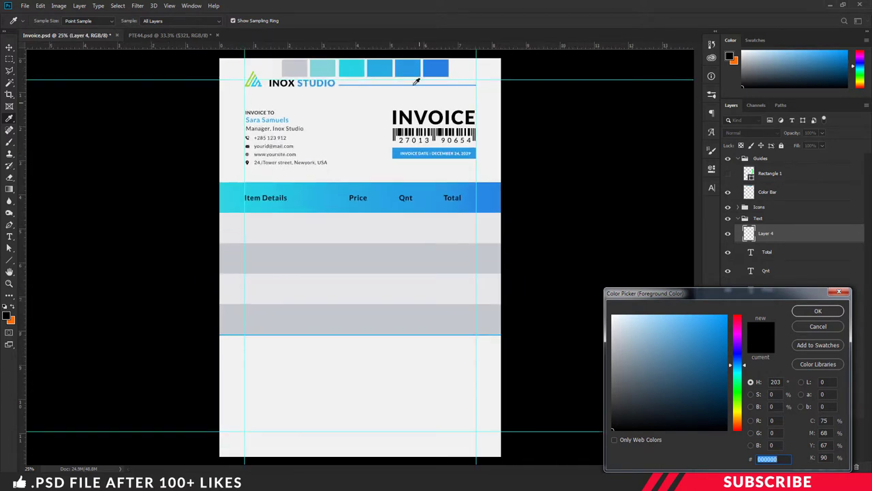
pyautogui.click(411, 70)
pyautogui.click(817, 311)
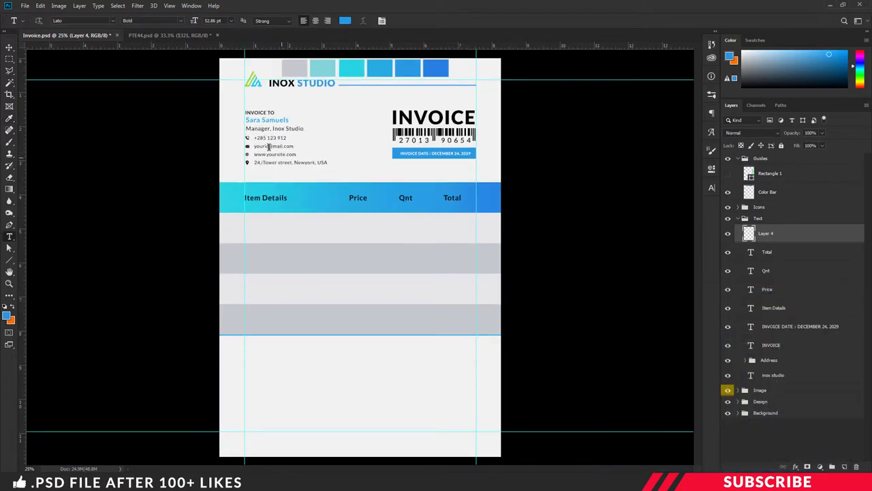
# - Write 'Mobile Products' in the first table row and align it with the left guide
pyautogui.click(212, 21)
pyautogui.write('1')
pyautogui.click(260, 229)
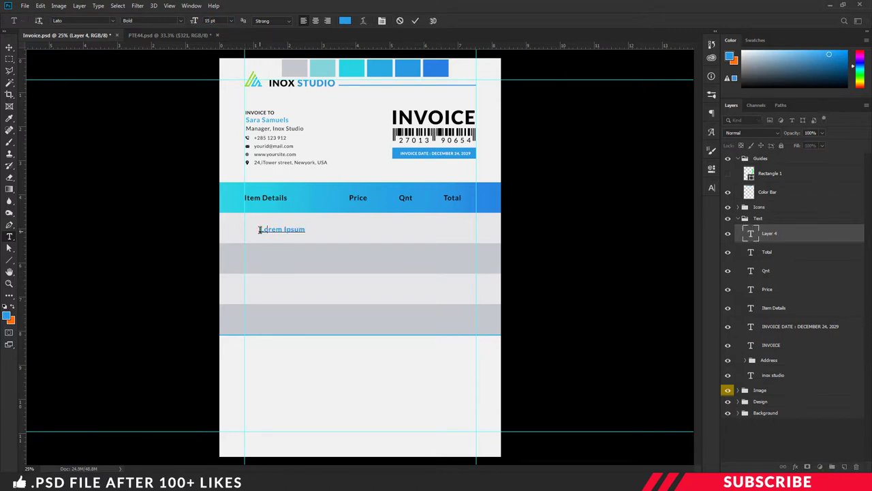
pyautogui.write('Mobile Products')
pyautogui.hotkey('ctrl', 'Return')
pyautogui.hotkey('ctrl', '+')
pyautogui.press('v')
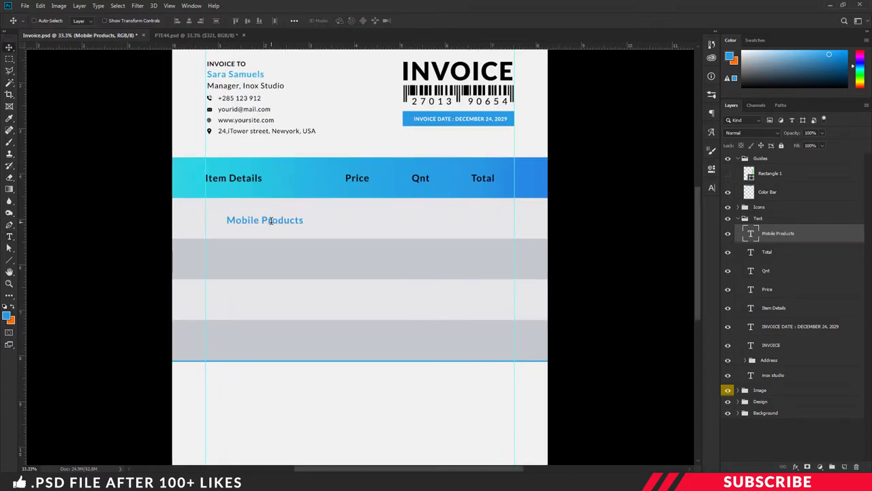
pyautogui.moveTo(271, 220); pyautogui.dragTo(250, 216)
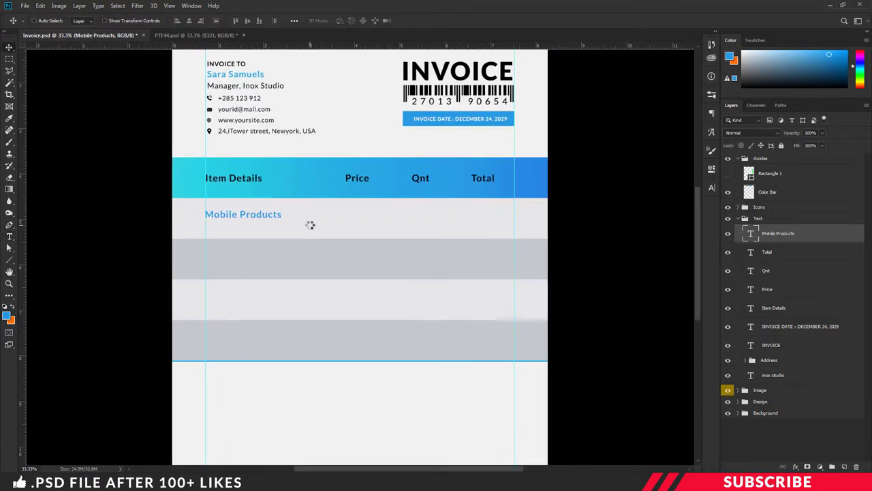
# - Place a copy of Mobile Products just below it and select all its text
pyautogui.keyDown('alt'); pyautogui.click(262, 218); pyautogui.keyUp('alt')
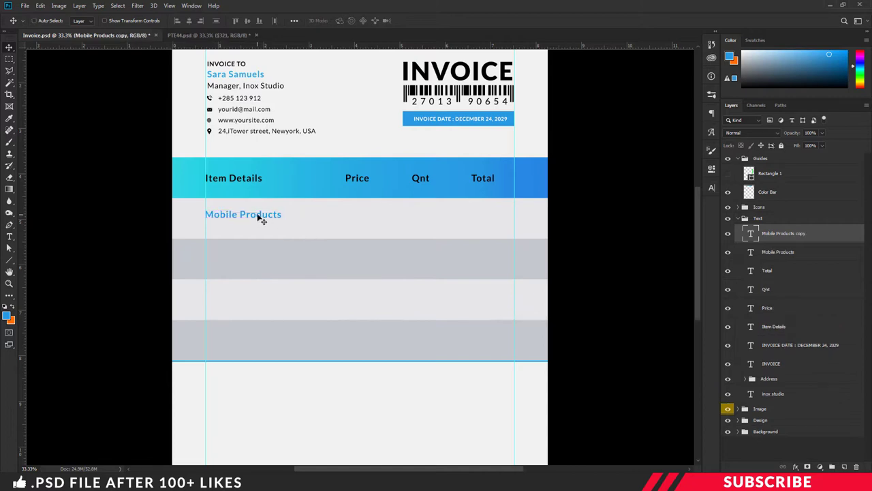
pyautogui.moveTo(262, 218); pyautogui.dragTo(261, 228)
pyautogui.press('t')
pyautogui.click(264, 229)
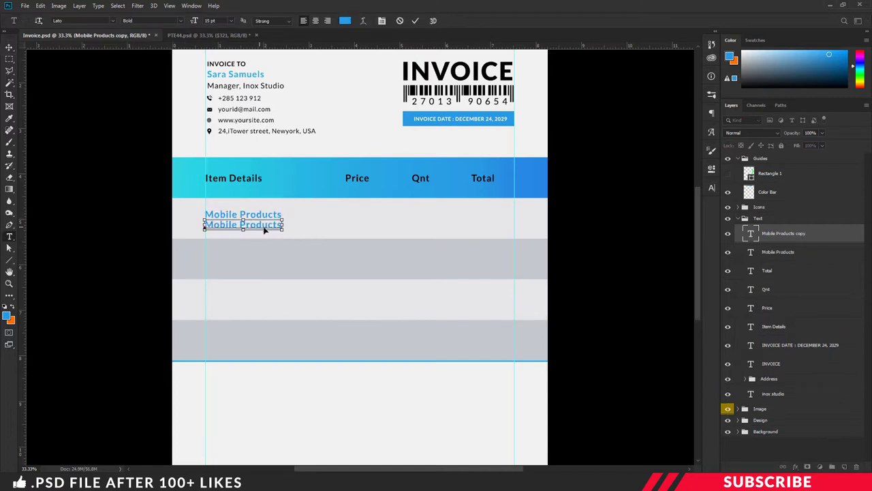
pyautogui.hotkey('ctrl', 'a')
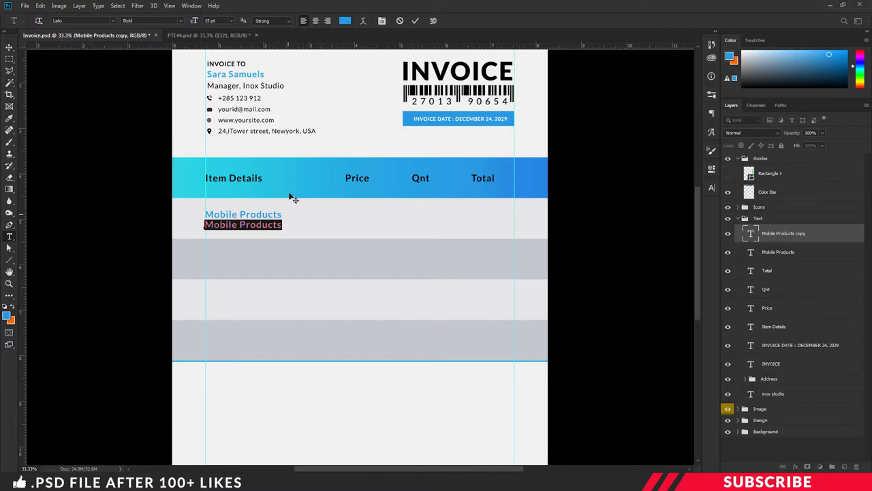
# - Make the copied text Regular weight, 8 pt, colour 000000
pyautogui.click(180, 22)
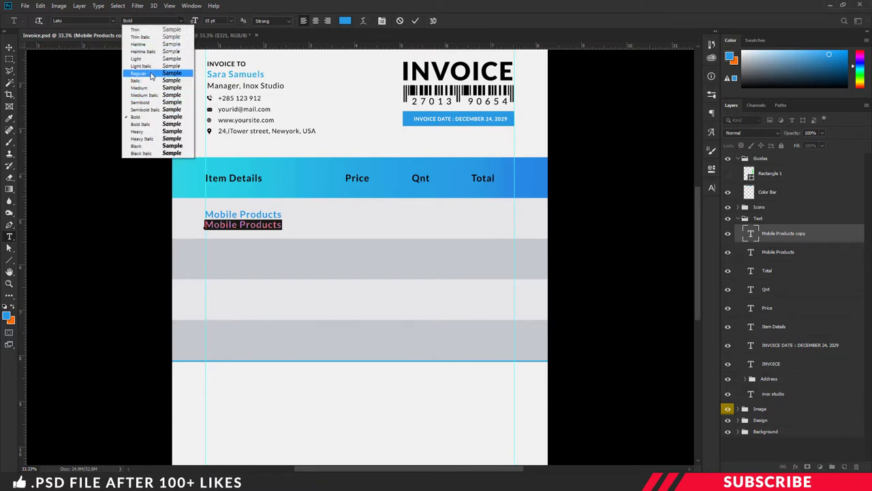
pyautogui.click(146, 73)
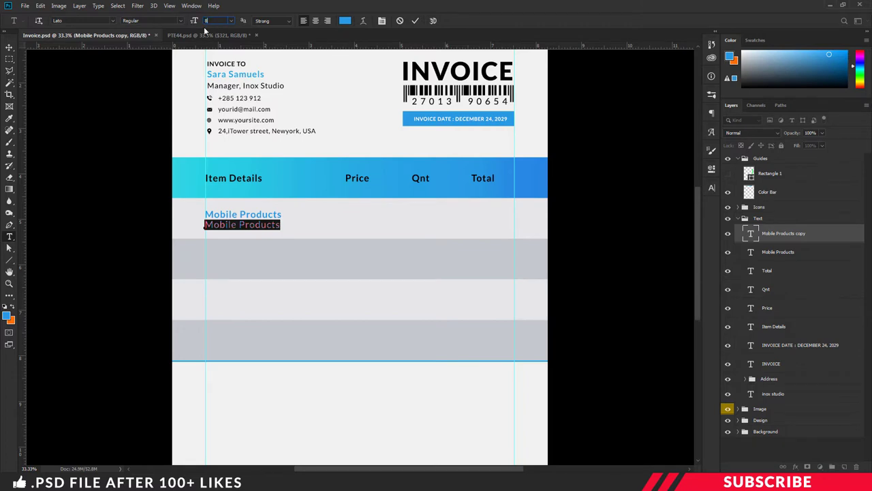
pyautogui.press('Return')
pyautogui.click(7, 313)
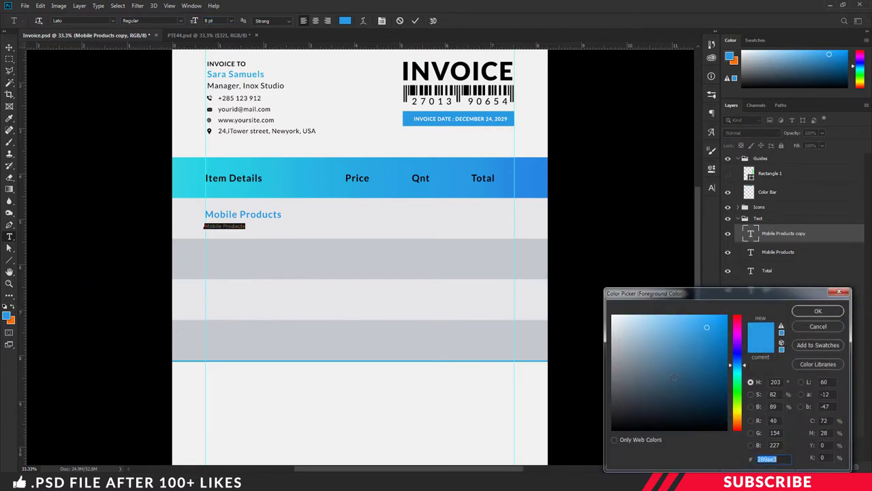
pyautogui.write('000000')
pyautogui.click(817, 310)
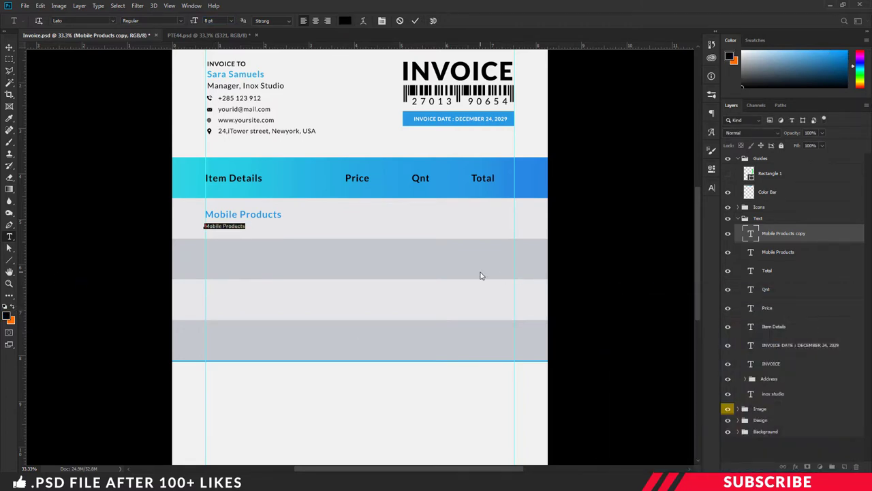
# - Replace it with 'Item Details goes here and other info' / 'will be placed here' on two lines
pyautogui.press('Left')
pyautogui.hotkey('ctrl', 'a')
pyautogui.write('Item Details goes here and other info')
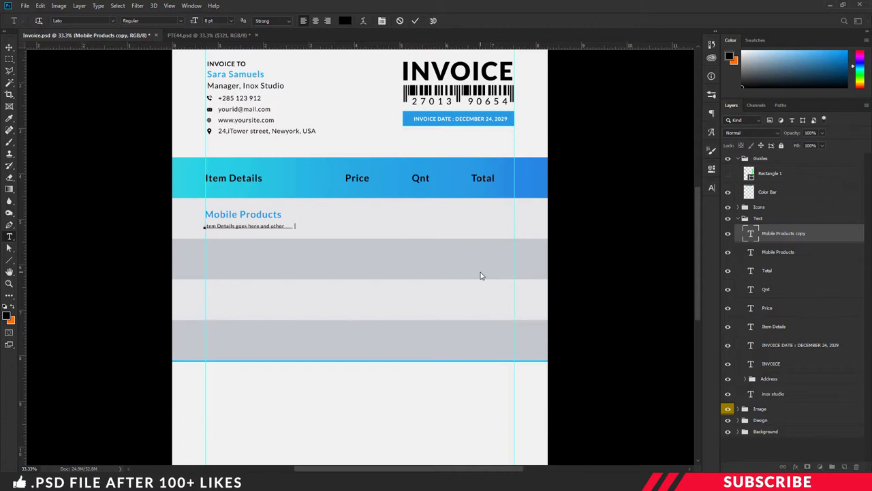
pyautogui.press('Return')
pyautogui.write('will be placed here')
pyautogui.click(127, 101)
# - Return to the Mobile Products title layer
pyautogui.click(9, 46)
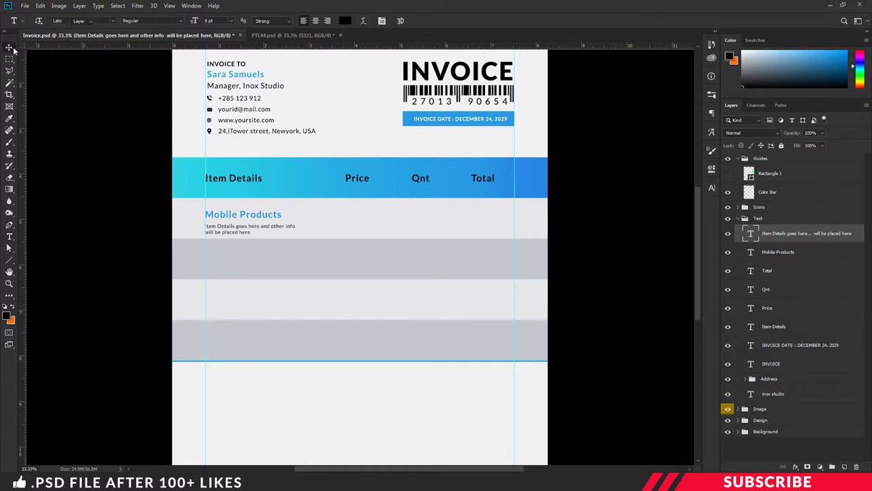
pyautogui.press('t')
pyautogui.click(256, 215)
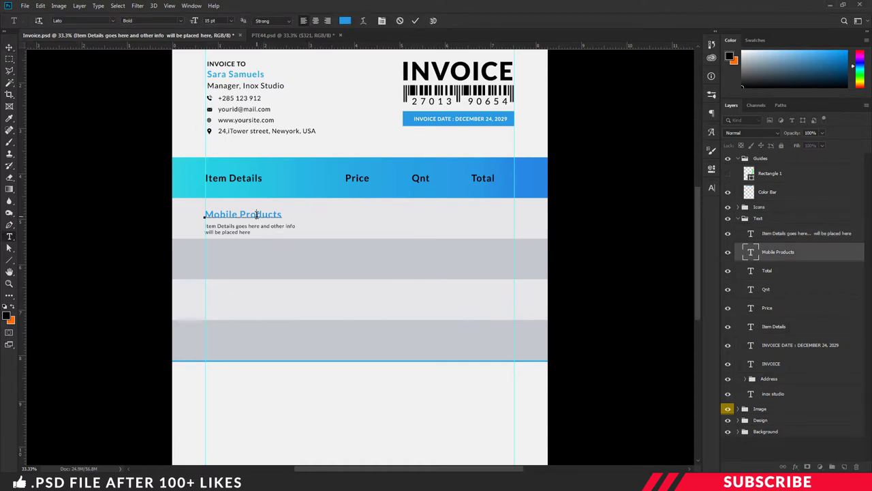
# - Copy the Mobile Products title into the Price column and make it black, Regular weight
pyautogui.hotkey('ctrl', 'j')
pyautogui.press('v')
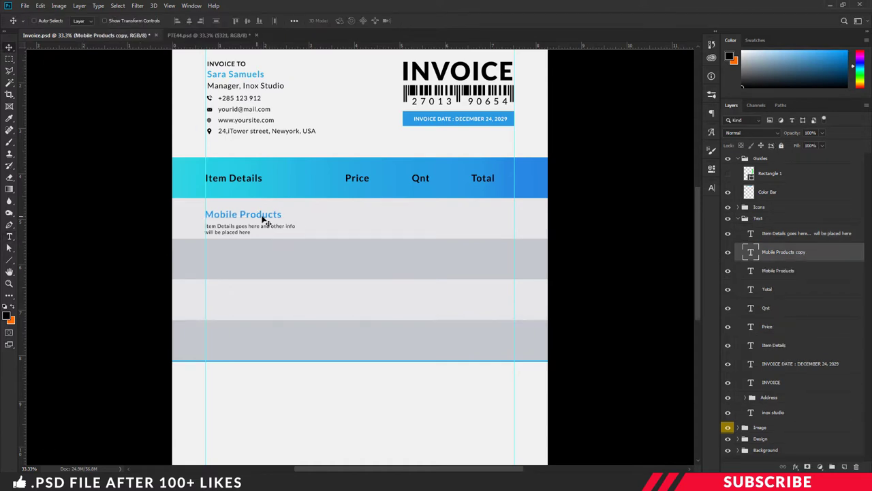
pyautogui.moveTo(265, 216); pyautogui.dragTo(375, 216)
pyautogui.press('t')
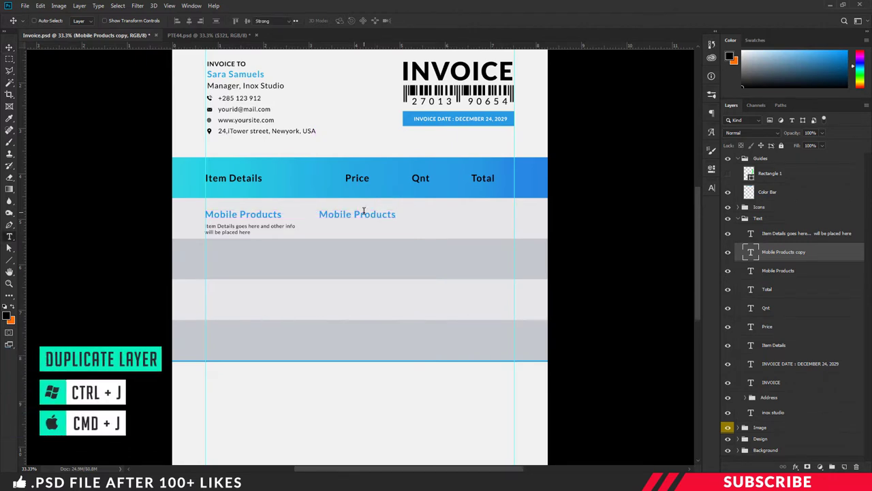
pyautogui.click(361, 214)
pyautogui.hotkey('ctrl', 'a')
pyautogui.click(7, 314)
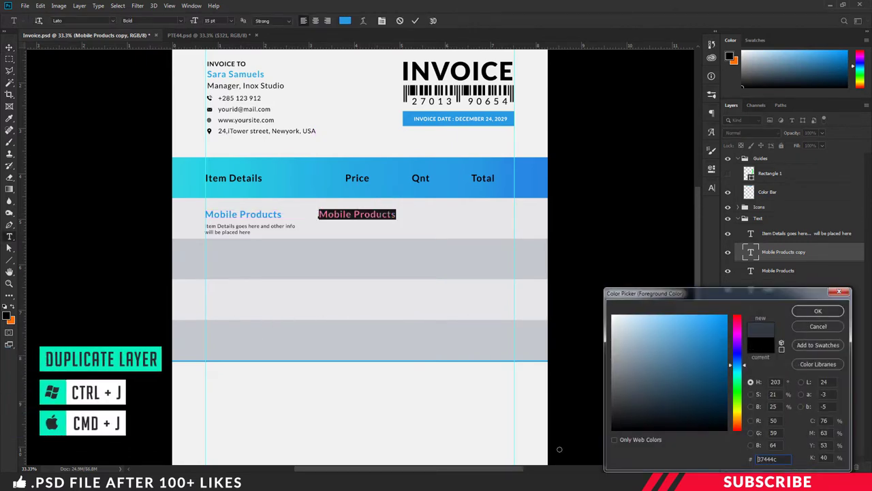
pyautogui.click(817, 311)
pyautogui.click(181, 23)
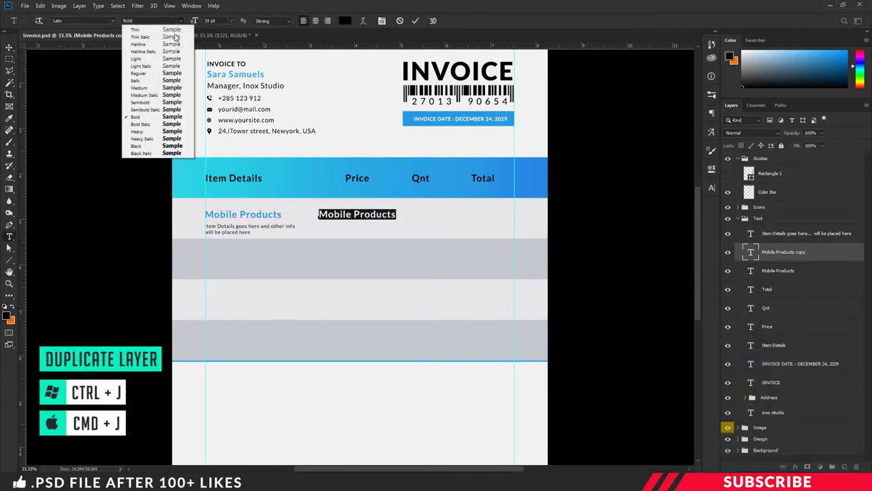
pyautogui.click(143, 73)
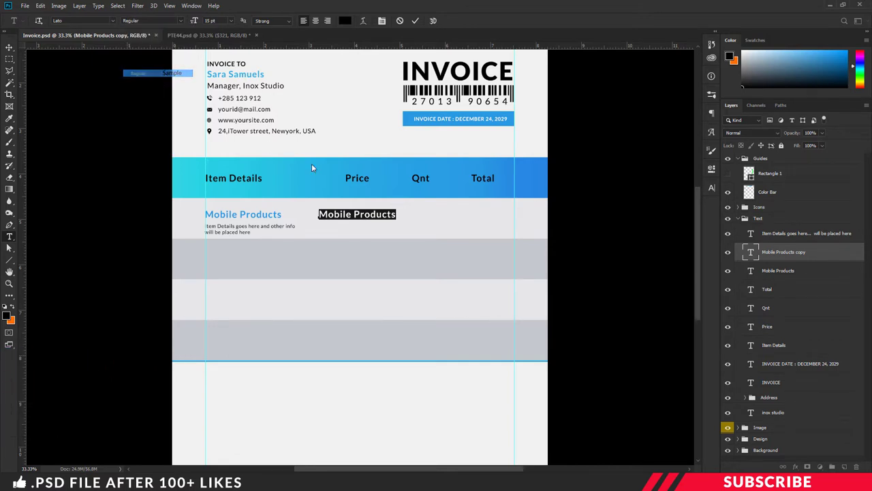
pyautogui.click(359, 214)
# - Replace the copied text with the price $321
pyautogui.hotkey('ctrl', 'a')
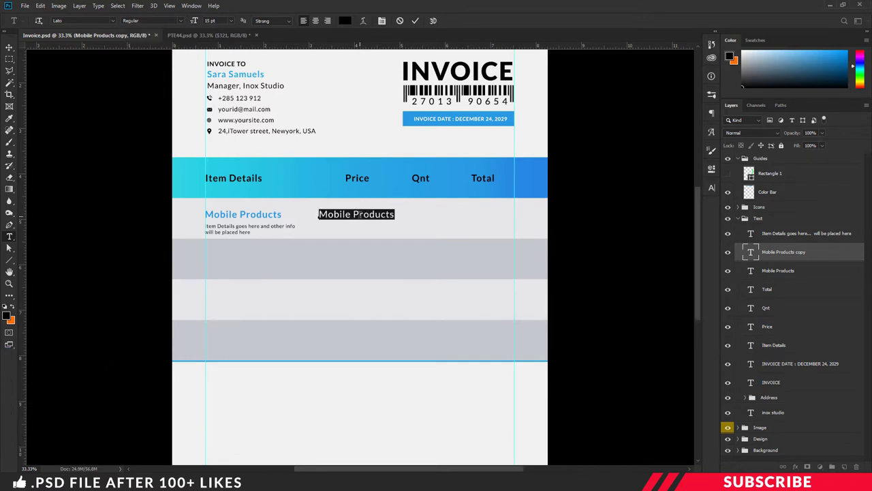
pyautogui.click(359, 214)
pyautogui.hotkey('ctrl', 'a')
pyautogui.write('4321')
pyautogui.hotkey('ctrl', 'a')
pyautogui.write('$321')
pyautogui.hotkey('ctrl', 'Return')
# - Copy $321 into the Qnt column and change it to the quantity 2
pyautogui.press('v')
pyautogui.moveTo(334, 216); pyautogui.dragTo(424, 215)
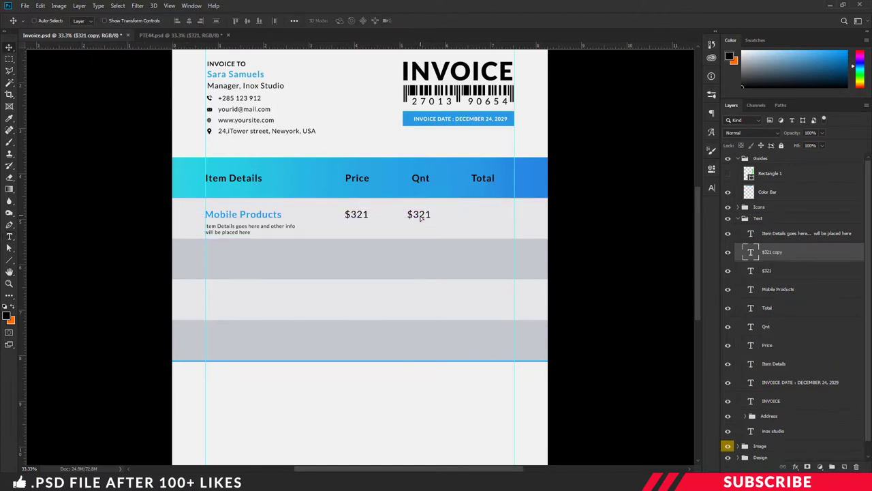
pyautogui.press('t')
pyautogui.click(424, 216)
pyautogui.hotkey('ctrl', 'a')
pyautogui.write('2')
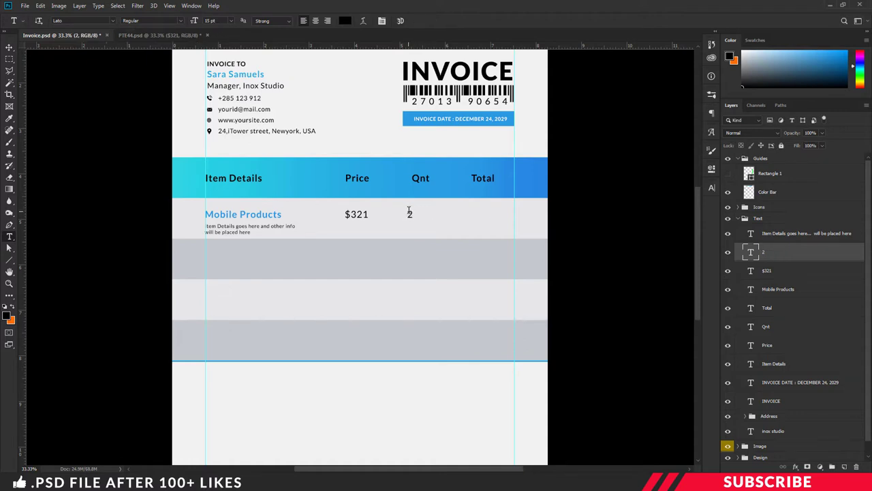
pyautogui.hotkey('ctrl', 'Return')
# - Copy the 2 into the Total column and change it to the $241.00 total
pyautogui.press('v')
pyautogui.moveTo(414, 215); pyautogui.dragTo(483, 218)
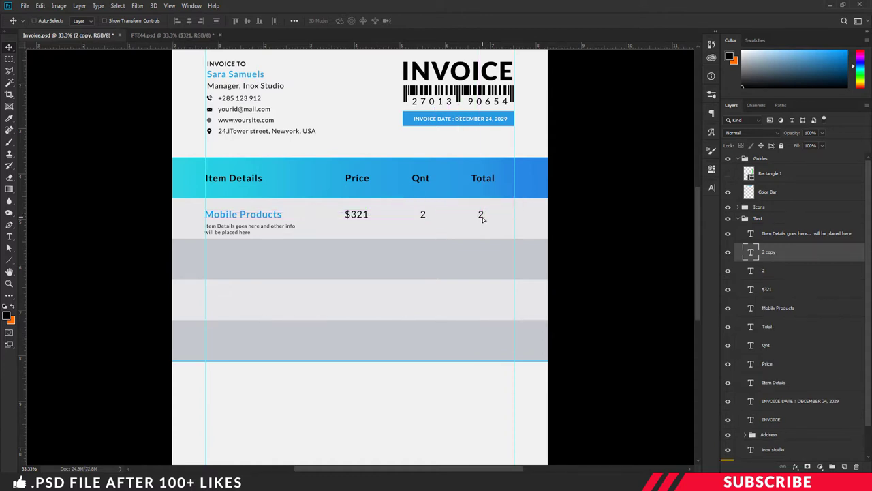
pyautogui.press('t')
pyautogui.click(481, 214)
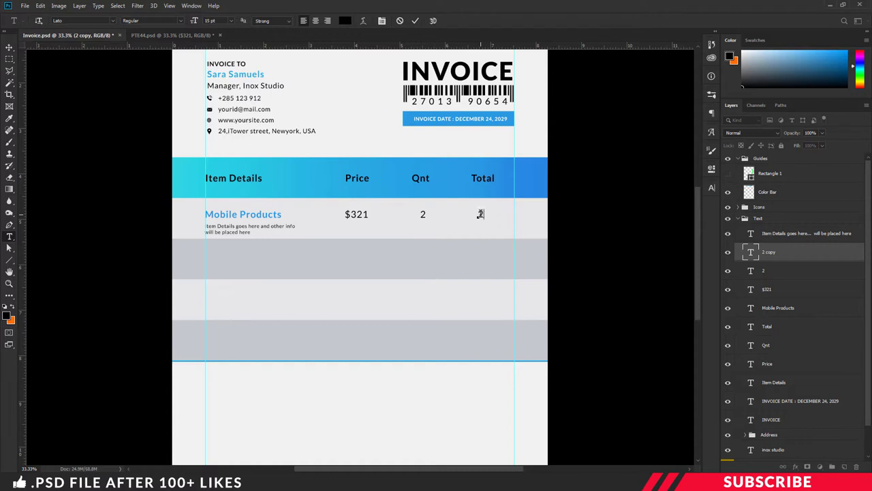
pyautogui.write('$43')
pyautogui.hotkey('ctrl', 'Return')
pyautogui.press('v')
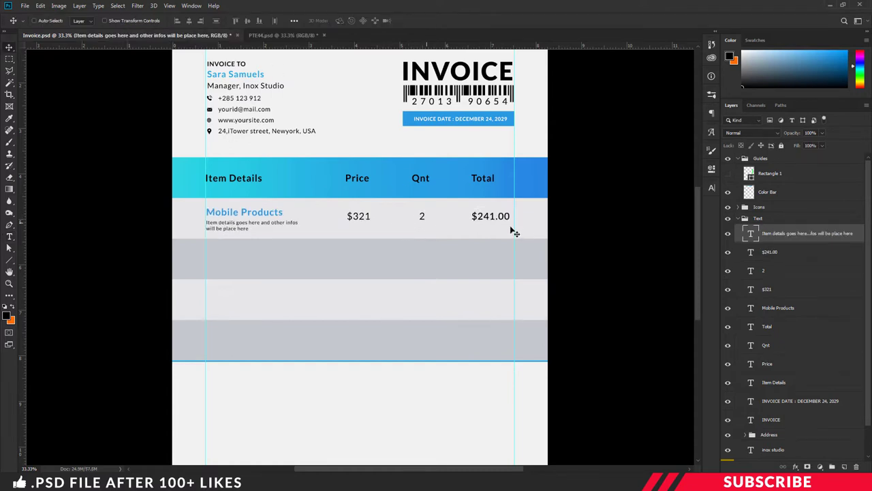
# - Group the first row's Mobile Products, $321, 2 and $241.00 layers as group '1'
pyautogui.keyDown('shift'); pyautogui.click(773, 252); pyautogui.keyUp('shift')
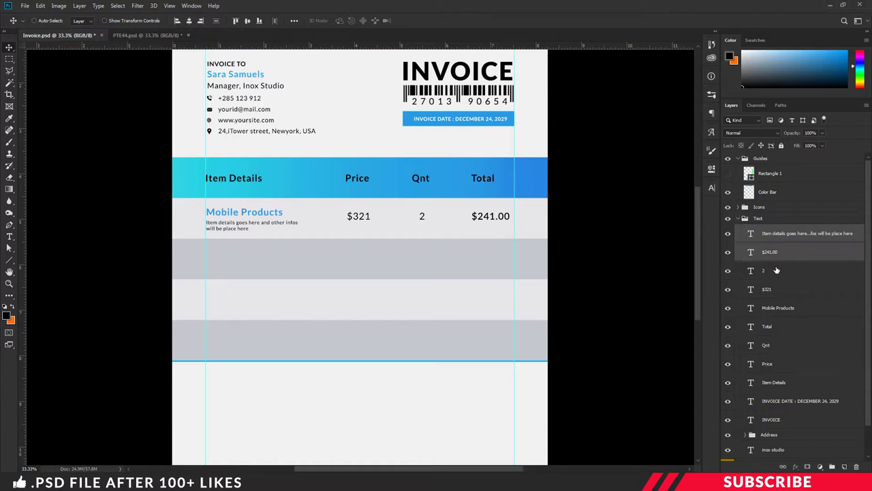
pyautogui.keyDown('shift'); pyautogui.click(776, 271); pyautogui.keyUp('shift')
pyautogui.keyDown('shift'); pyautogui.click(778, 290); pyautogui.keyUp('shift')
pyautogui.keyDown('shift'); pyautogui.click(778, 308); pyautogui.keyUp('shift')
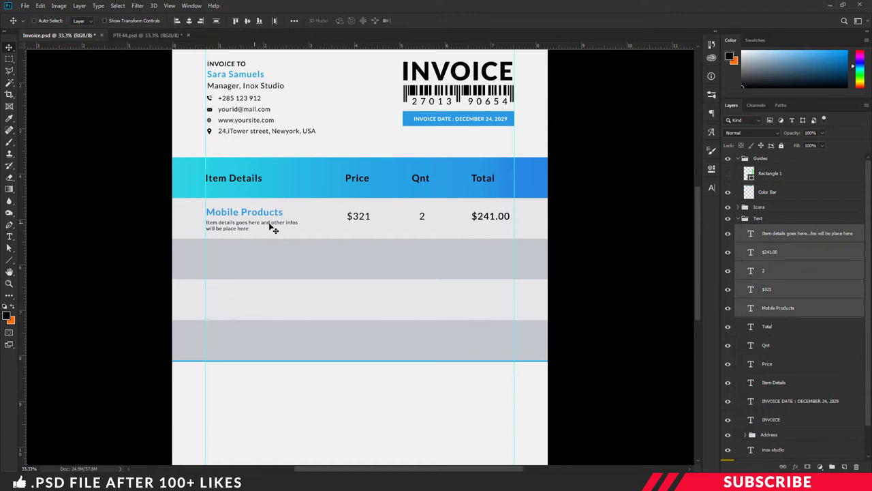
pyautogui.click(832, 467)
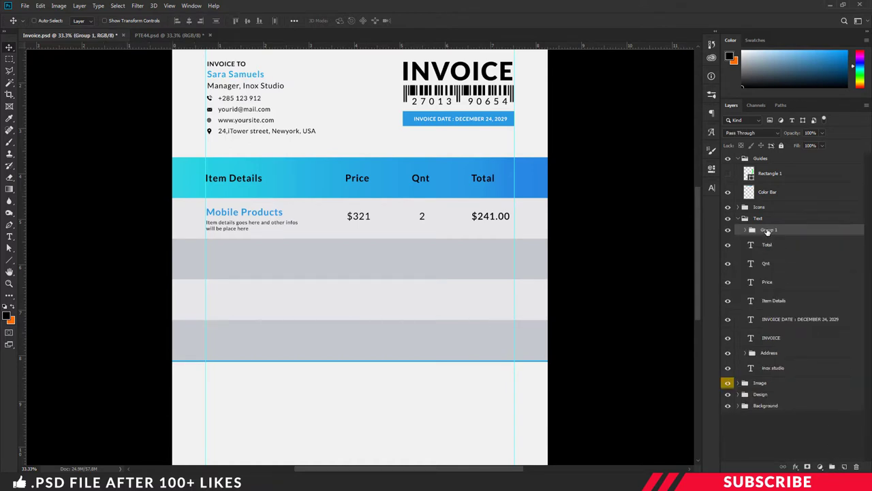
pyautogui.doubleClick(768, 230)
pyautogui.write('1')
pyautogui.press('Return')
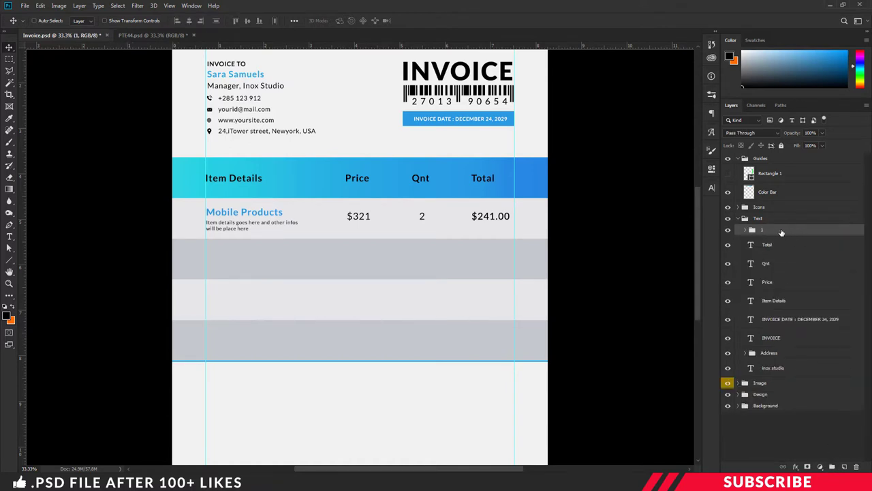
# - Duplicate the row group three times into the second, third and bottom stripes
pyautogui.hotkey('ctrl', 'j')
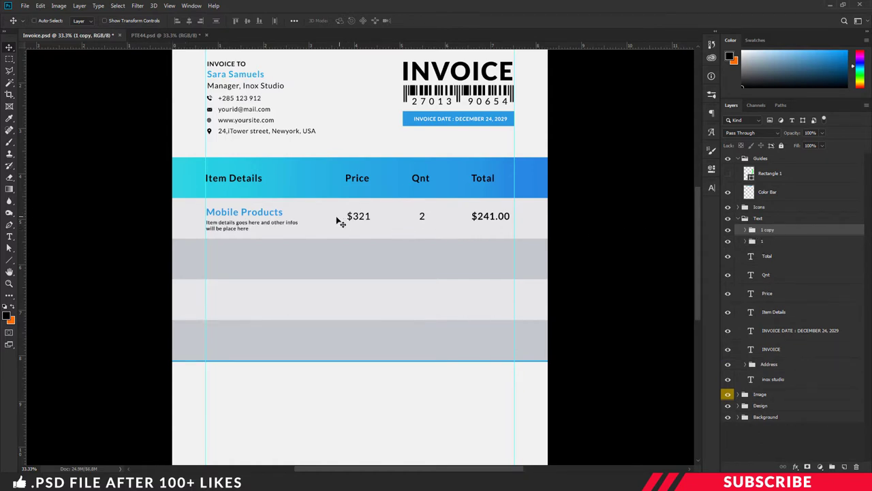
pyautogui.moveTo(359, 216); pyautogui.dragTo(356, 254)
pyautogui.press('Down')
pyautogui.press('Down')
pyautogui.press('Down')
pyautogui.press('Down')
pyautogui.press('Down')
pyautogui.press('Down')
pyautogui.press('Down')
pyautogui.press('Down')
pyautogui.press('Down')
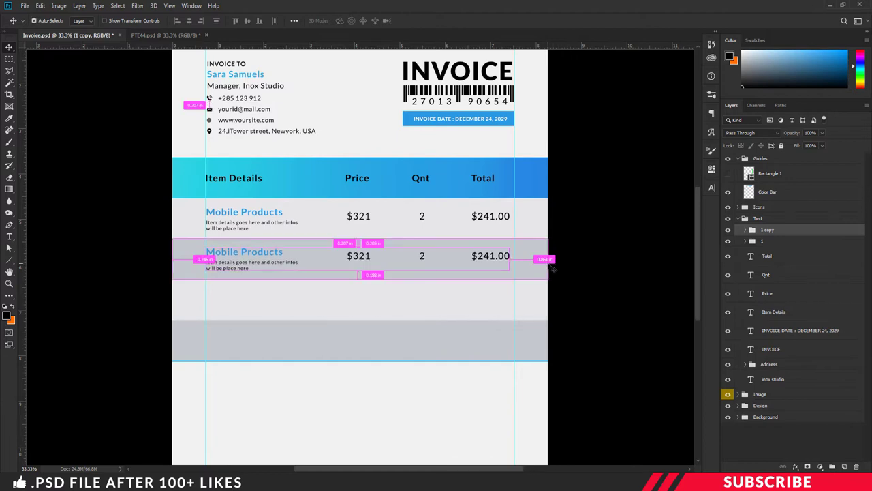
pyautogui.hotkey('ctrl', 'j')
pyautogui.moveTo(268, 259); pyautogui.dragTo(267, 307)
pyautogui.press('Down')
pyautogui.press('Down')
pyautogui.press('Down')
pyautogui.press('Down')
pyautogui.press('Down')
pyautogui.press('Down')
pyautogui.press('Down')
pyautogui.press('Down')
pyautogui.press('Down')
pyautogui.press('Down')
pyautogui.press('Down')
pyautogui.press('Down')
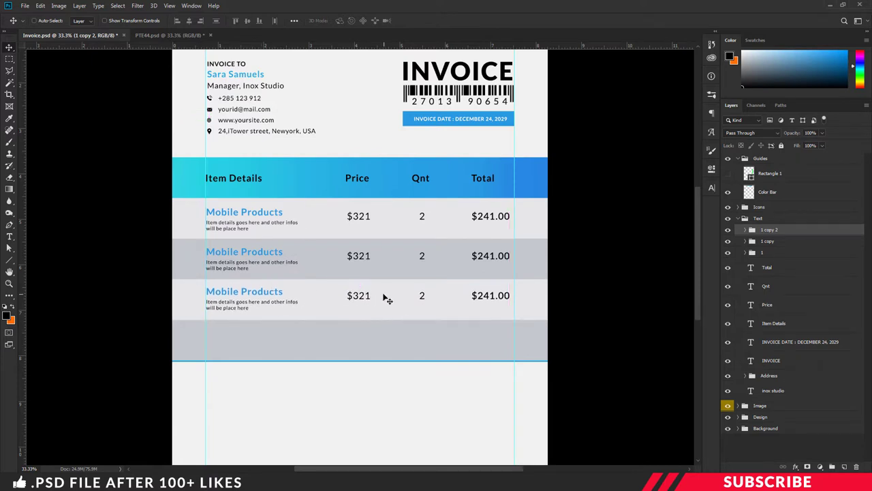
pyautogui.hotkey('ctrl', 'j')
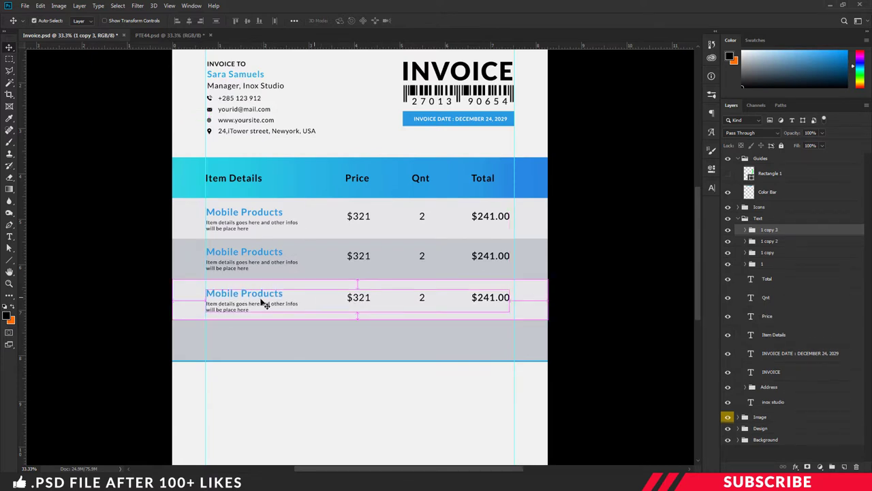
pyautogui.moveTo(263, 302); pyautogui.dragTo(249, 343)
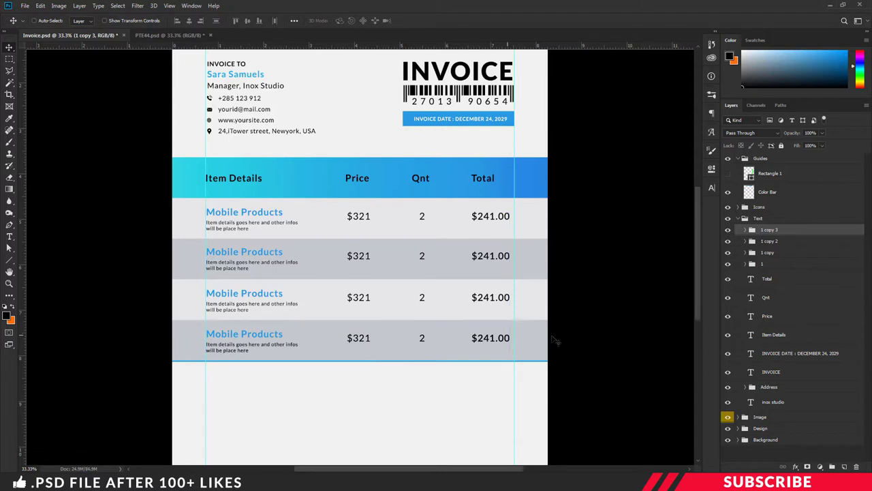
# - Rename the three copied row groups 2, 3 and 4
pyautogui.doubleClick(768, 253)
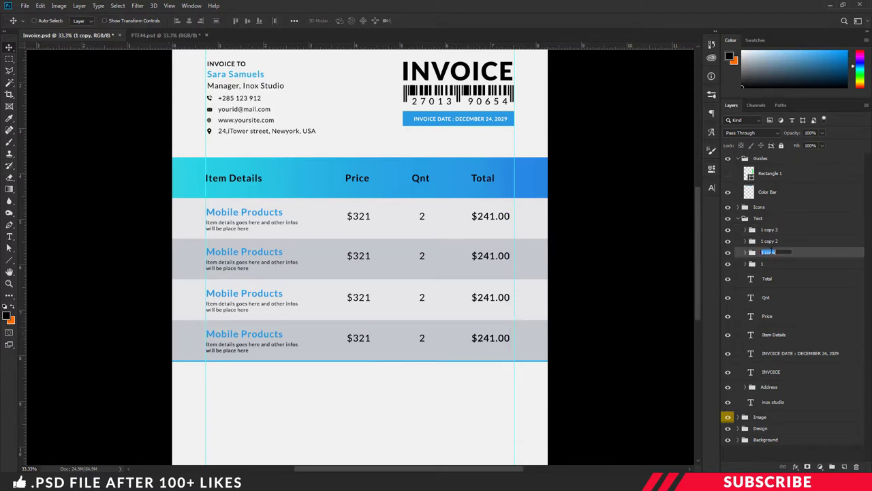
pyautogui.write('2')
pyautogui.hotkey('shift', 'Tab')
pyautogui.write('3')
pyautogui.hotkey('shift', 'Tab')
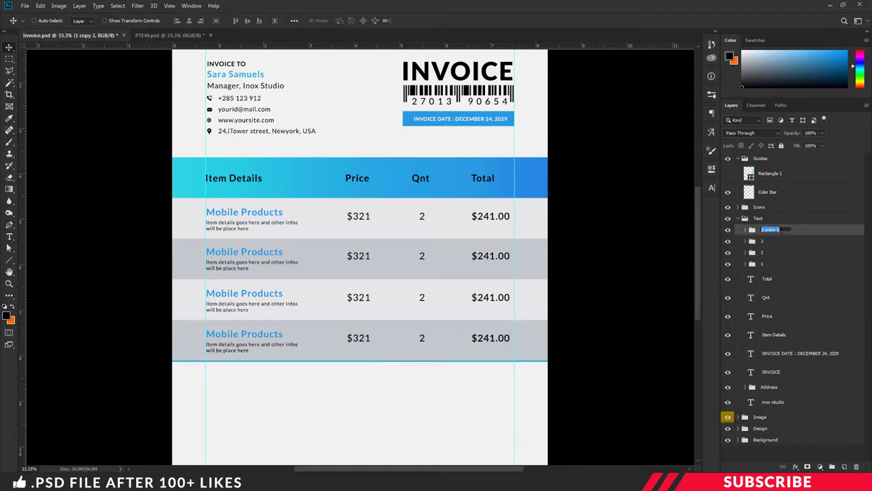
pyautogui.write('4')
pyautogui.press('Return')
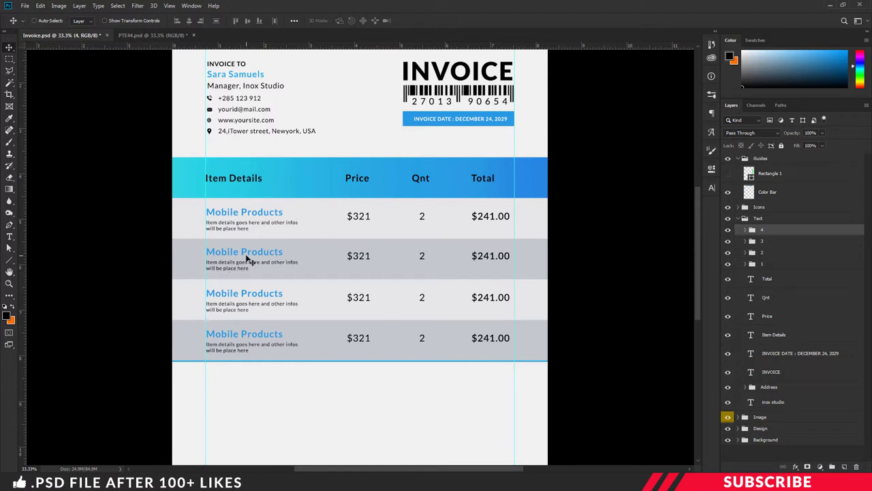
# - Clear the second row's product name and rename rows three and four to Laptop and Tablets
pyautogui.press('t')
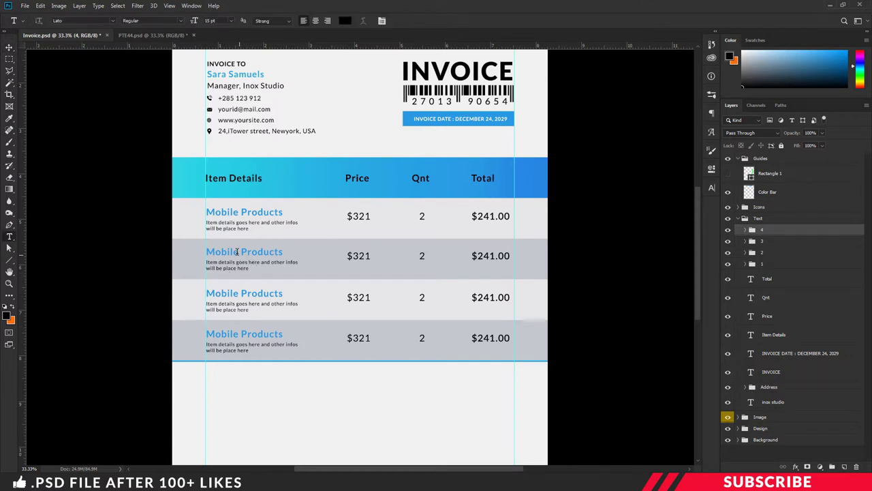
pyautogui.click(237, 252)
pyautogui.hotkey('ctrl', 'a')
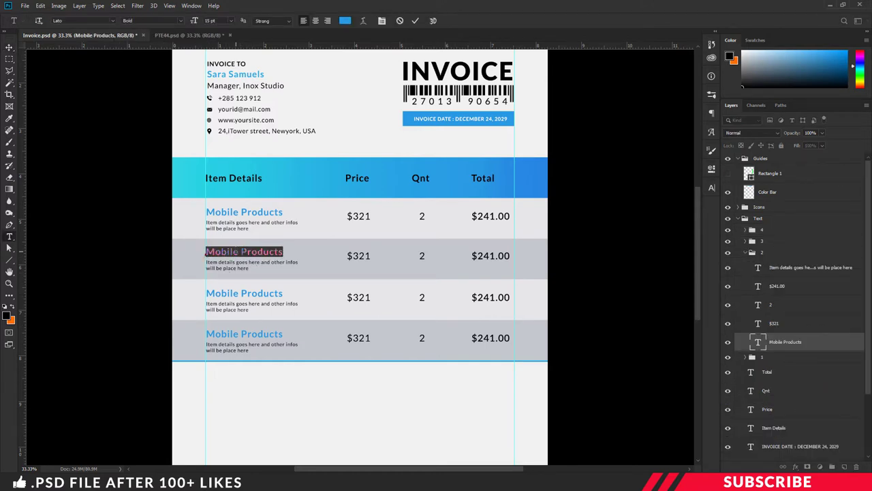
pyautogui.press('BackSpace')
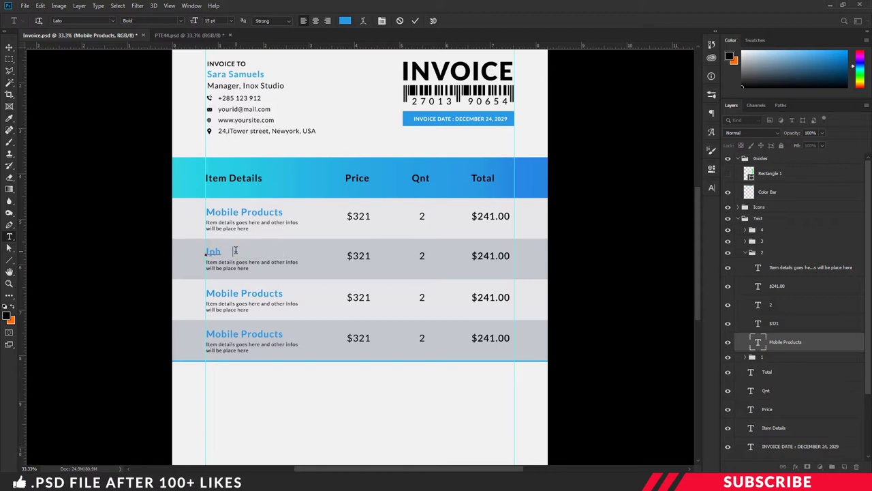
pyautogui.click(225, 293)
pyautogui.hotkey('ctrl', 'a')
pyautogui.write('Laptop')
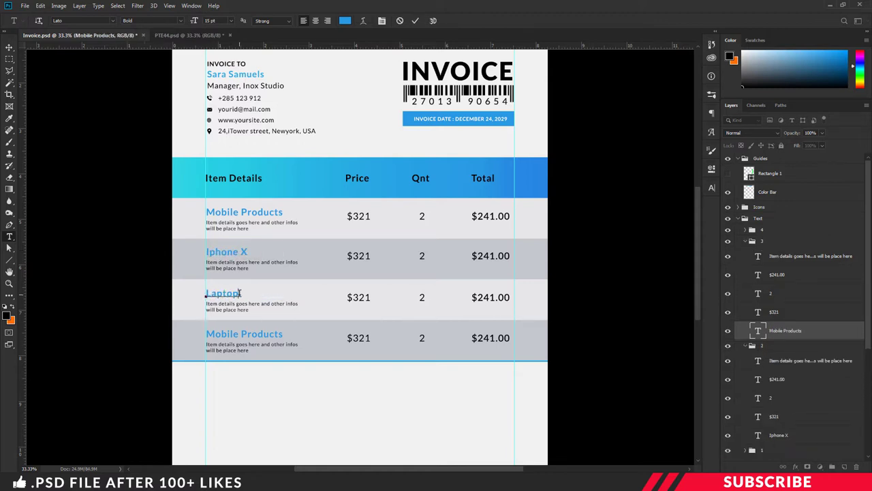
pyautogui.click(246, 334)
pyautogui.hotkey('ctrl', 'a')
pyautogui.write('Tablets')
# - Set the Laptop price to $232 and the Iphone X quantity to 7
pyautogui.click(359, 298)
pyautogui.hotkey('ctrl', 'a')
pyautogui.write('$232')
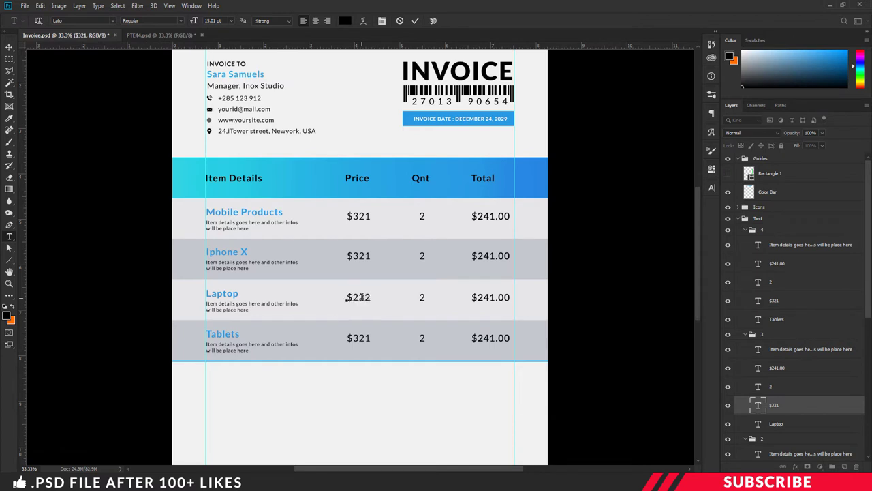
pyautogui.click(476, 256)
pyautogui.click(422, 256)
pyautogui.hotkey('ctrl', 'a')
pyautogui.write('7')
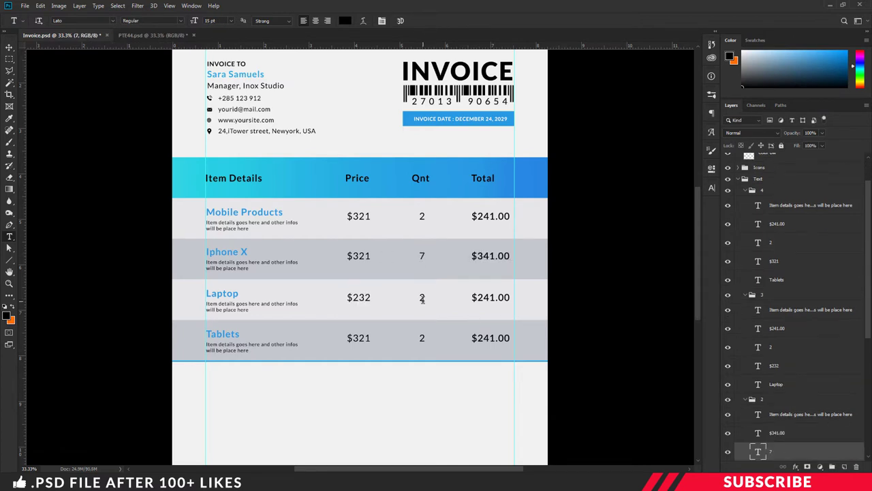
# - Cancel the mistaken Laptop quantity edit and collapse row groups 3 and 4
pyautogui.click(421, 297)
pyautogui.hotkey('ctrl', 'a')
pyautogui.write('223')
pyautogui.press('Escape')
pyautogui.click(753, 295)
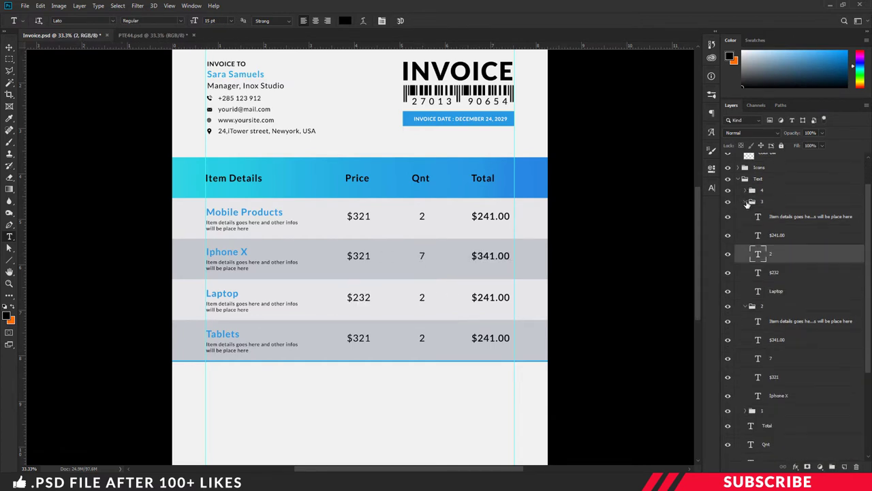
pyautogui.click(752, 190)
pyautogui.press('v')
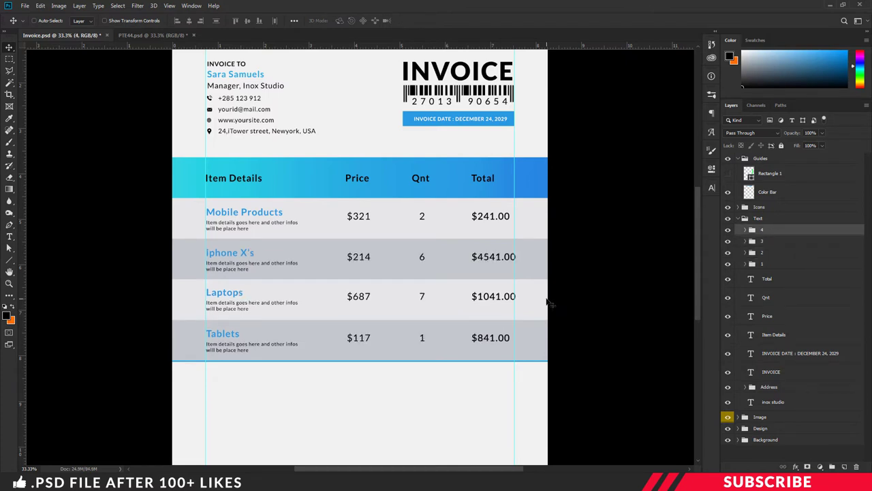
# - Create Layer 4 and set the foreground colour to the blue sampled from the header squares
pyautogui.scroll(-4, 400, 343)
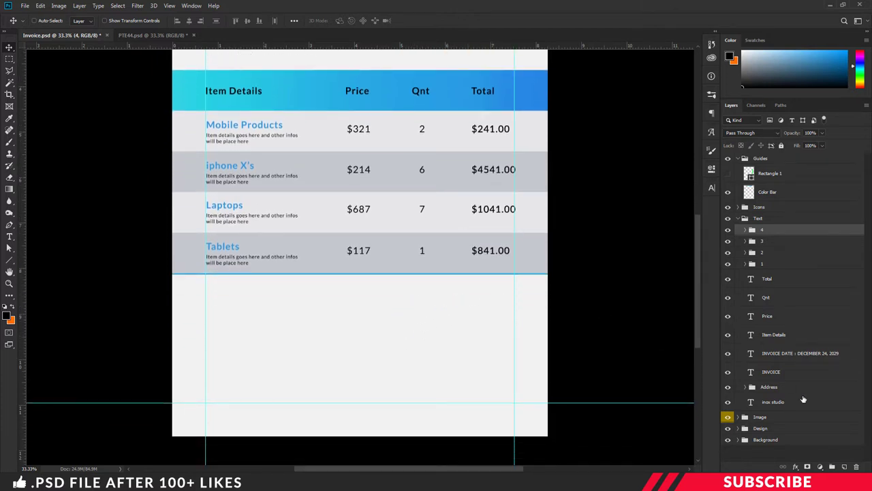
pyautogui.click(845, 465)
pyautogui.press('t')
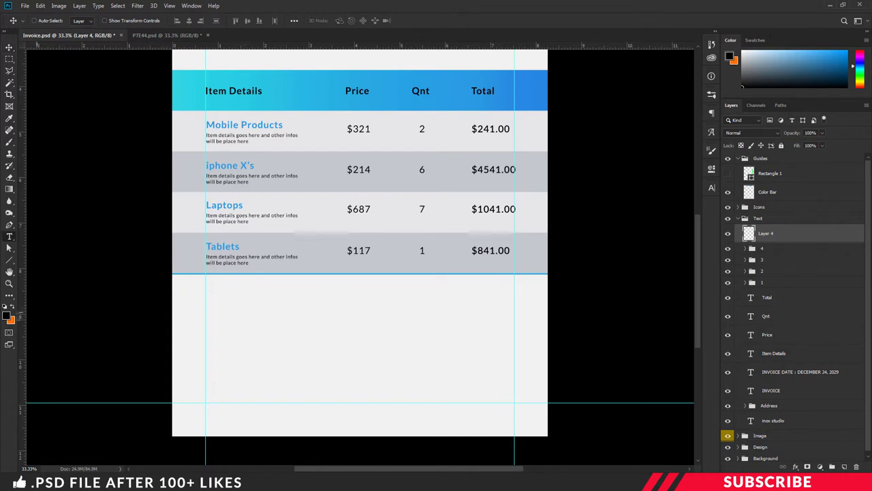
pyautogui.click(6, 318)
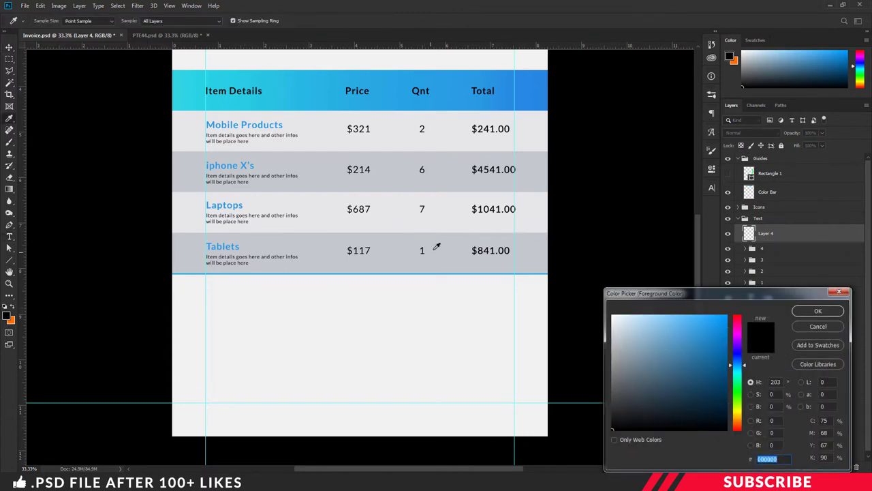
pyautogui.hotkey('ctrl', '-')
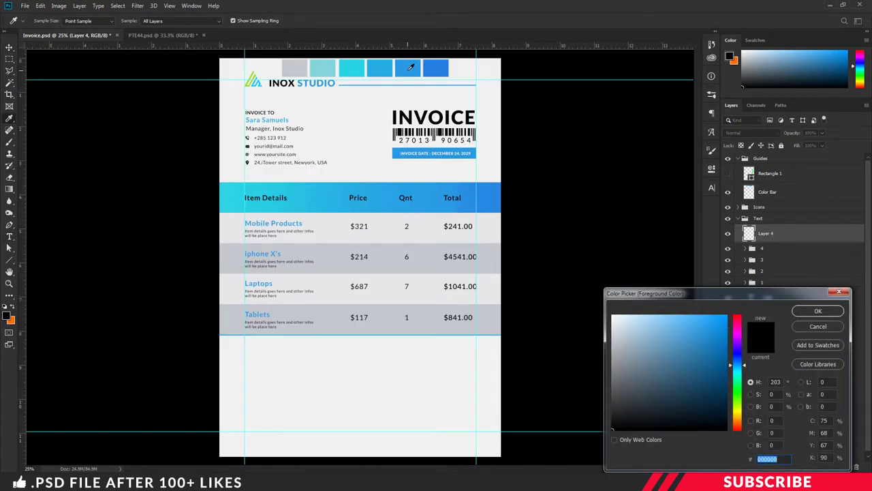
pyautogui.click(411, 66)
pyautogui.click(817, 311)
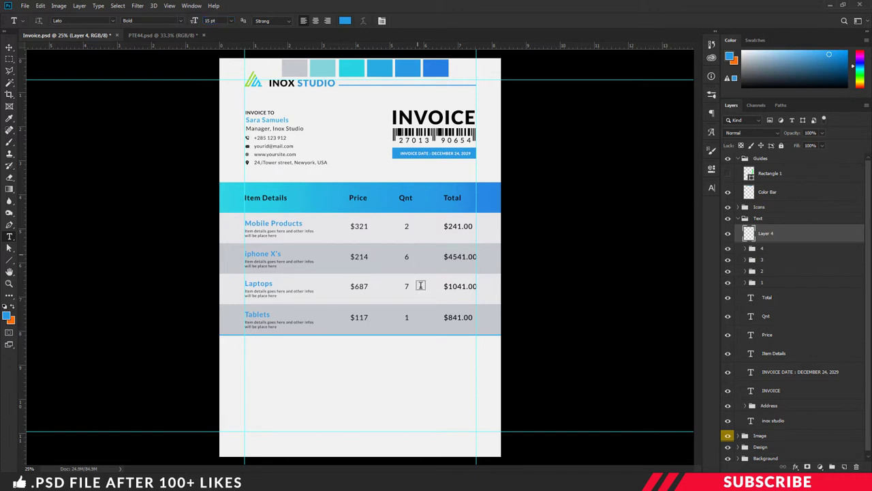
# - Type the blue bold 'SUB TOTAL $4632' line below the item table and nudge it left
pyautogui.click(411, 351)
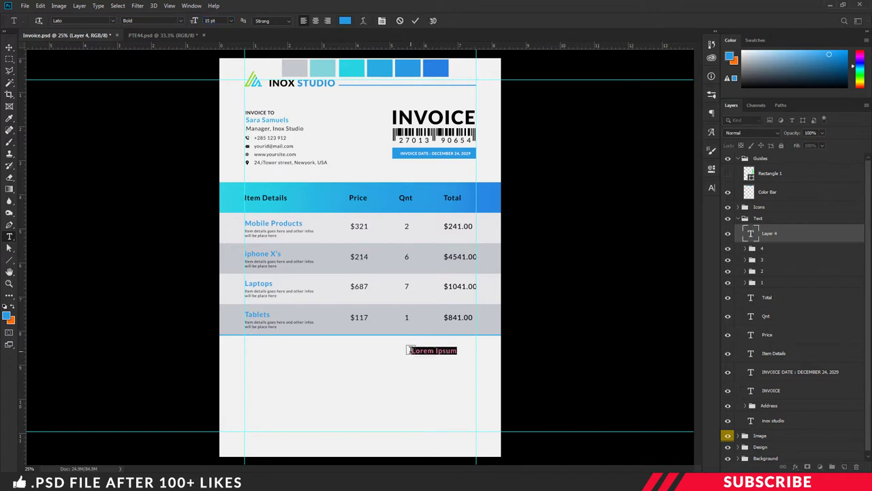
pyautogui.write('Su')
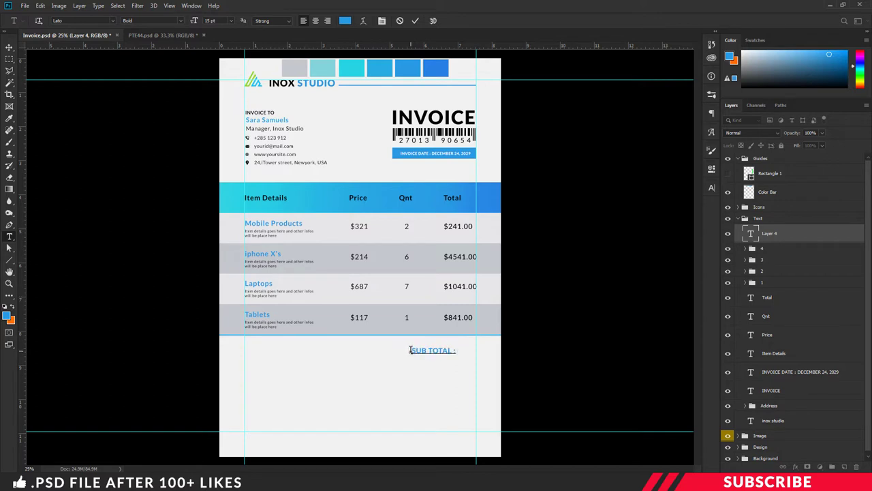
pyautogui.hotkey('ctrl', '+')
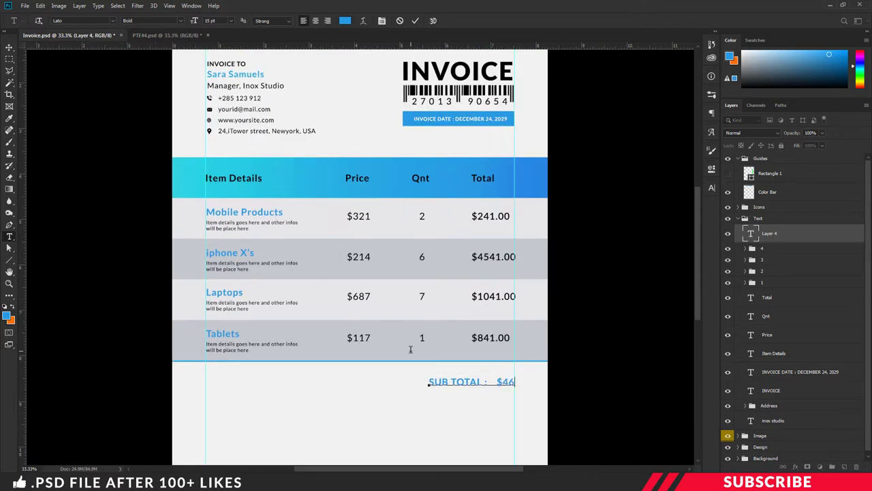
pyautogui.write('32')
pyautogui.hotkey('ctrl', 'Return')
pyautogui.press('v')
pyautogui.moveTo(513, 382); pyautogui.dragTo(489, 401)
# - Duplicate the subtotal line as black Regular text reading 'Tax Vat 35% : $112'
pyautogui.hotkey('ctrl', 'j')
pyautogui.doubleClick(468, 395)
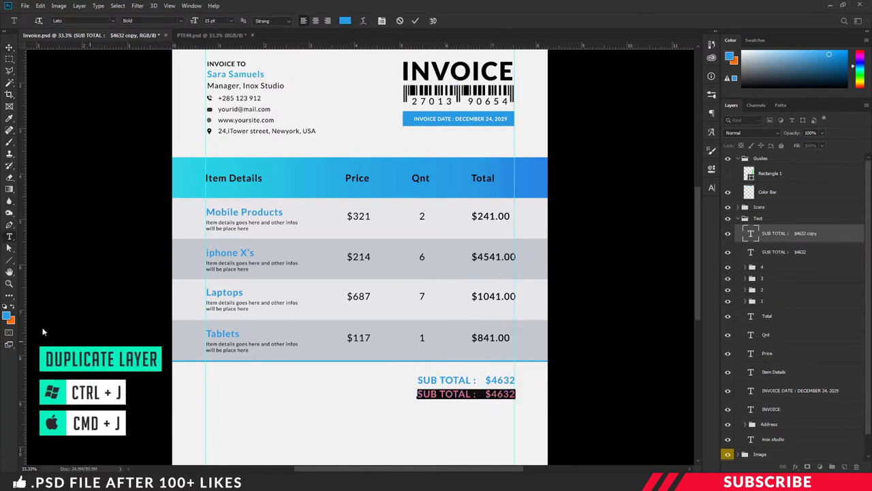
pyautogui.click(8, 315)
pyautogui.click(627, 422)
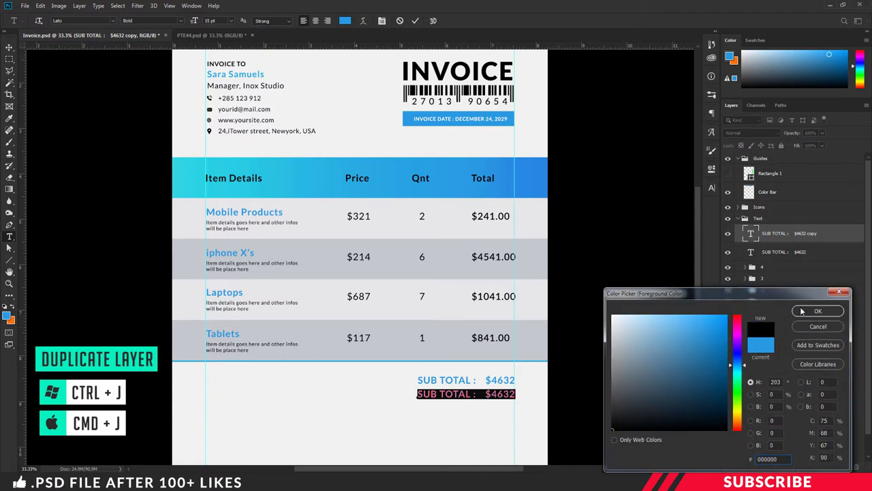
pyautogui.press('Return')
pyautogui.click(181, 20)
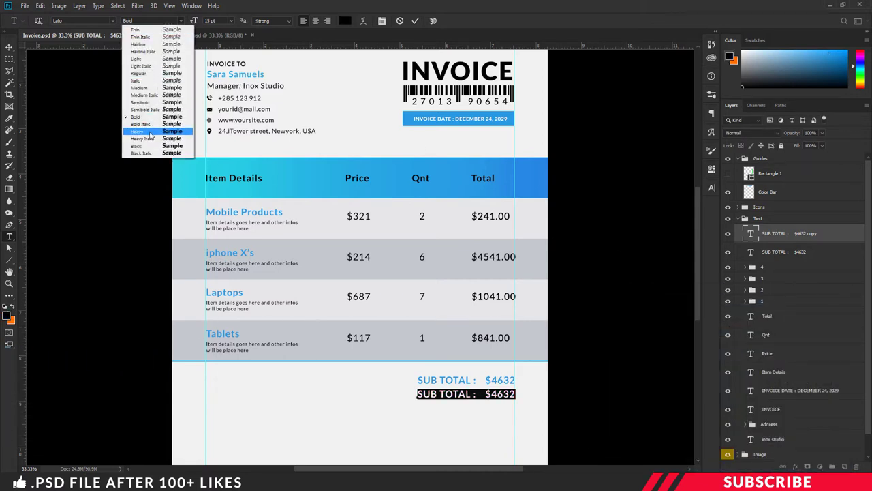
pyautogui.click(139, 73)
pyautogui.write('Tax Vat 35')
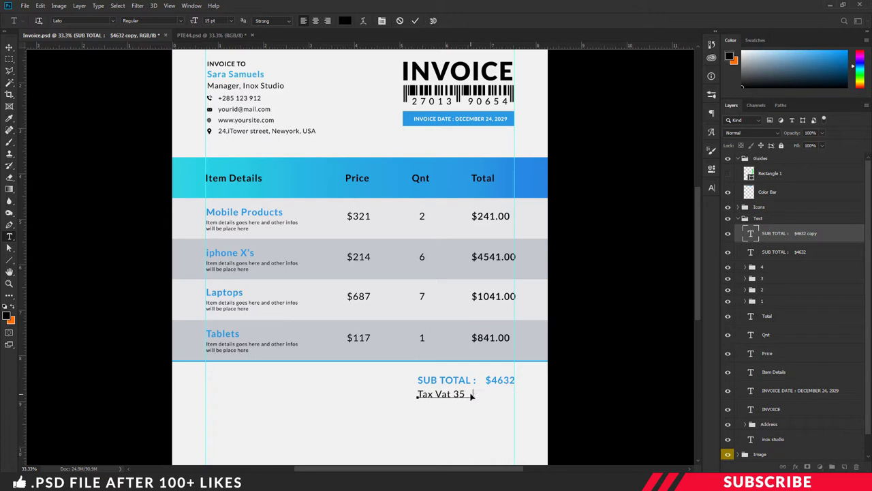
pyautogui.write('% :   $112')
pyautogui.hotkey('ctrl', 'Return')
# - Copy the tax line below, change it to 'Discount 12% : $25', and align it left
pyautogui.press('v')
pyautogui.moveTo(473, 398); pyautogui.dragTo(470, 410)
pyautogui.press('t')
pyautogui.click(455, 409)
pyautogui.hotkey('ctrl', 'a')
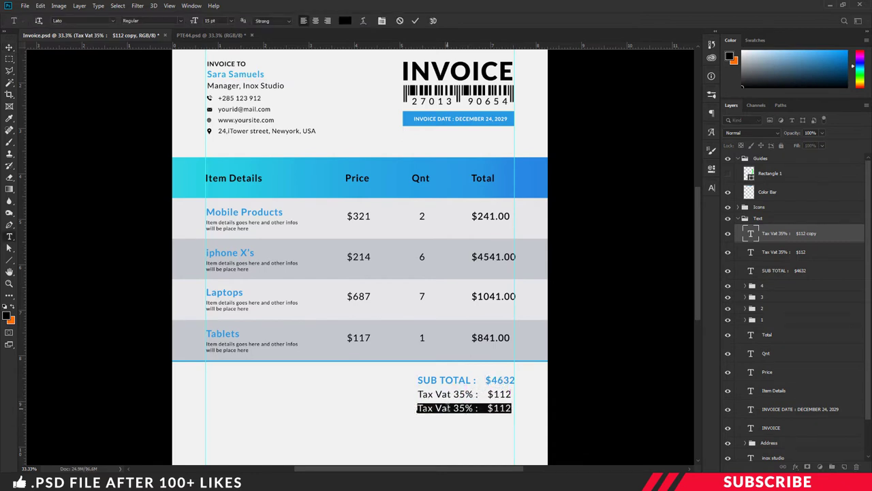
pyautogui.click(447, 408)
pyautogui.moveTo(469, 406); pyautogui.dragTo(417, 408)
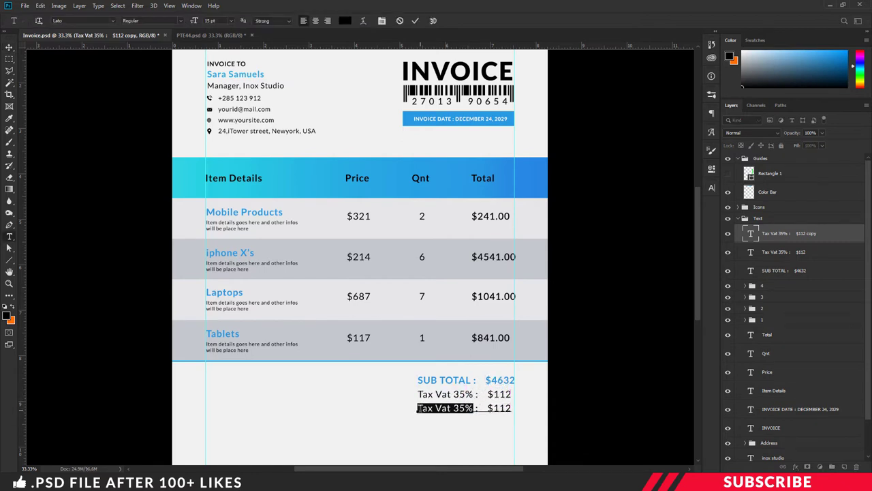
pyautogui.write('Discount 12%')
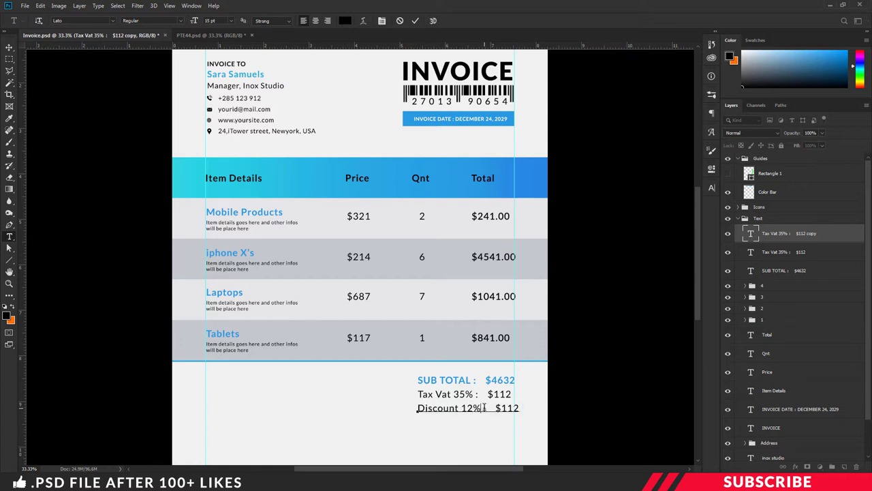
pyautogui.press('Delete')
pyautogui.press('Delete')
pyautogui.press('Delete')
pyautogui.write('25')
pyautogui.hotkey('ctrl', 'Return')
pyautogui.press('v')
pyautogui.moveTo(495, 406); pyautogui.dragTo(489, 402)
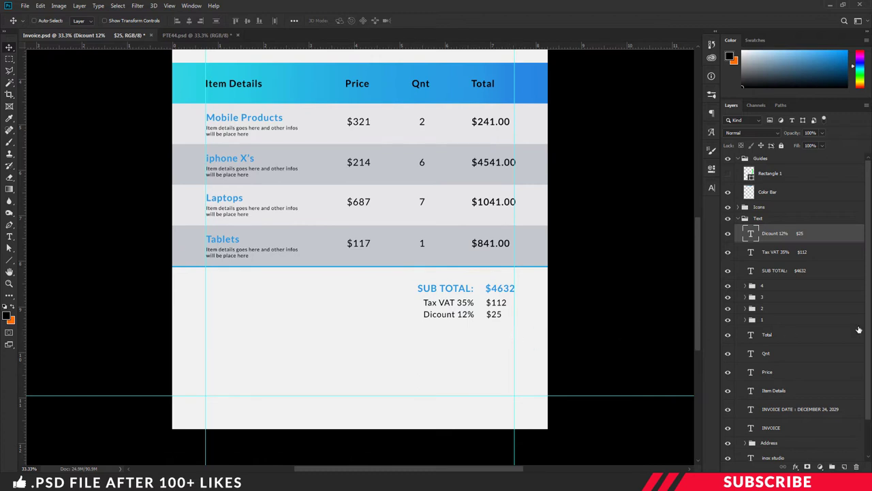
# - Duplicate the Line 1 gradient bar as a layer named Bar at the top of the Design group
pyautogui.scroll(-2, 855, 329)
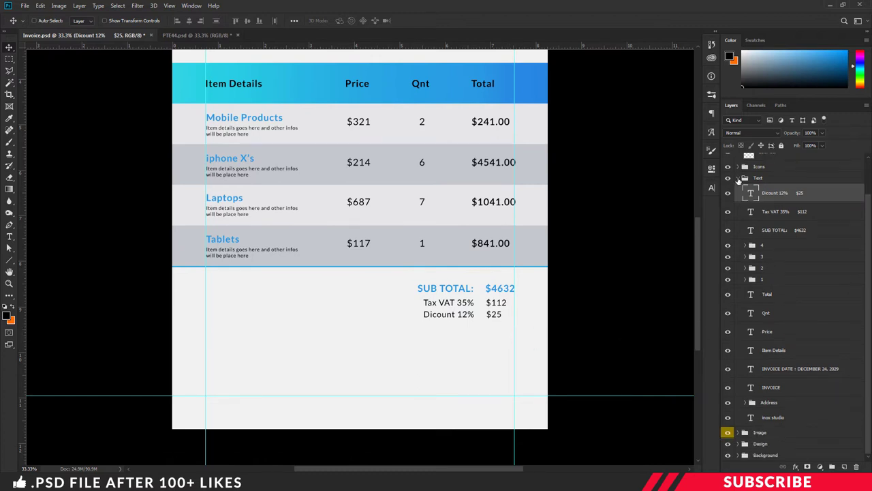
pyautogui.click(737, 178)
pyautogui.click(738, 242)
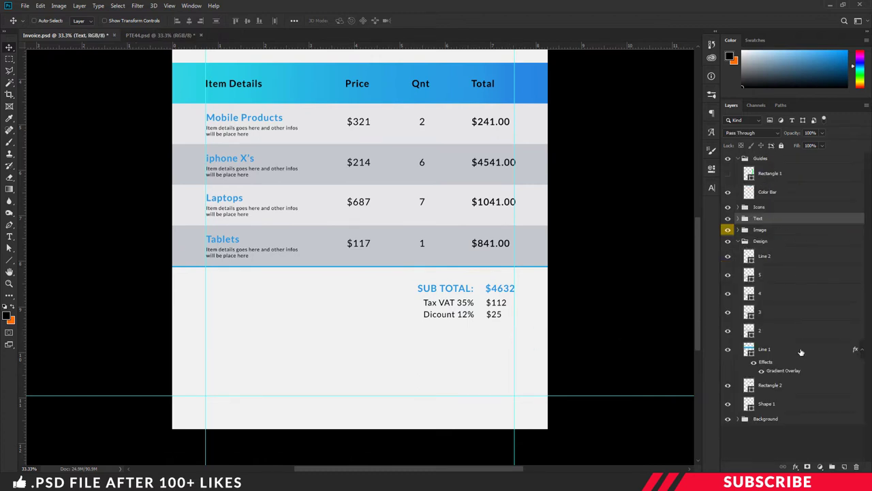
pyautogui.click(769, 351)
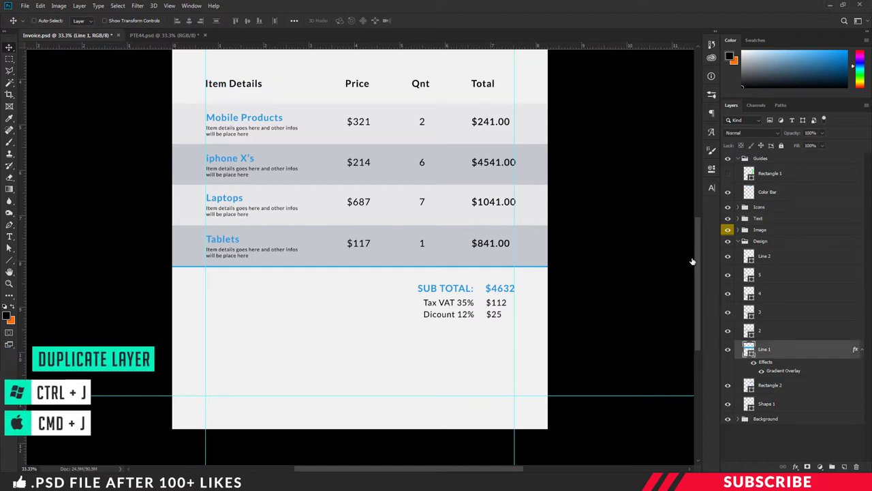
pyautogui.hotkey('ctrl', 'j')
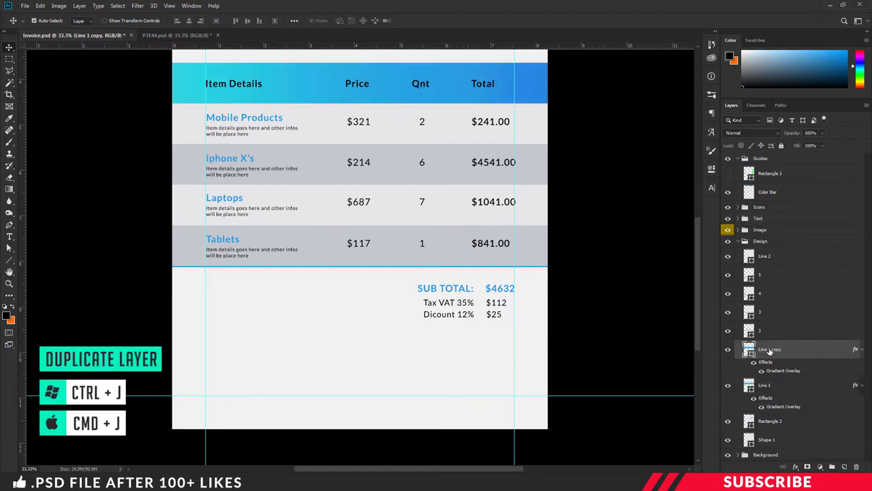
pyautogui.doubleClick(770, 350)
pyautogui.write('Bar')
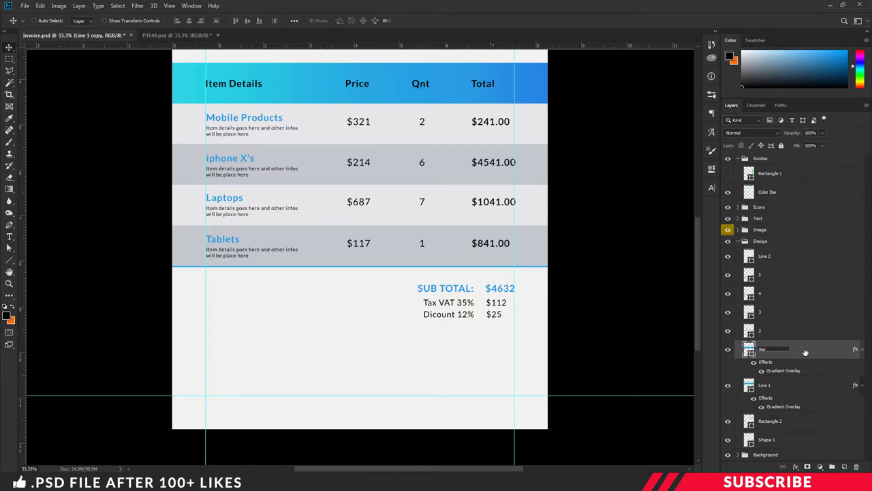
pyautogui.press('Return')
pyautogui.moveTo(805, 351); pyautogui.dragTo(798, 255)
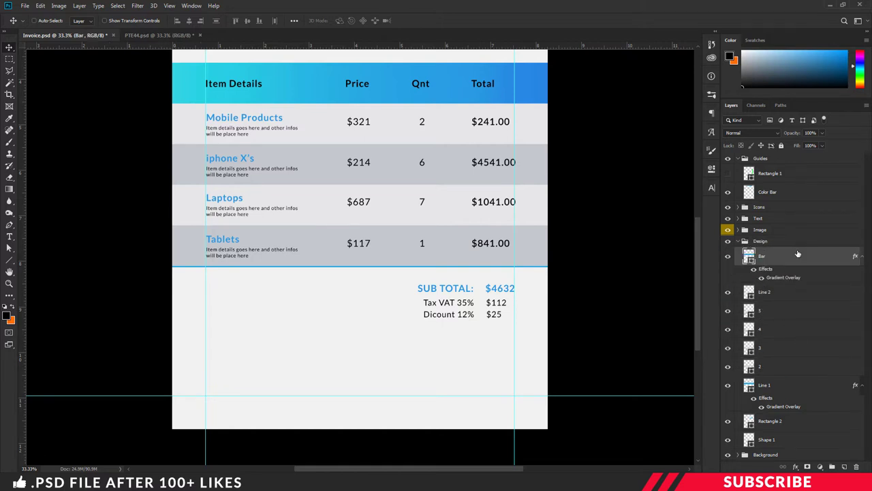
# - Move the Bar beneath the totals and make it shorter and thinner
pyautogui.moveTo(394, 97); pyautogui.dragTo(455, 350)
pyautogui.hotkey('ctrl', 't')
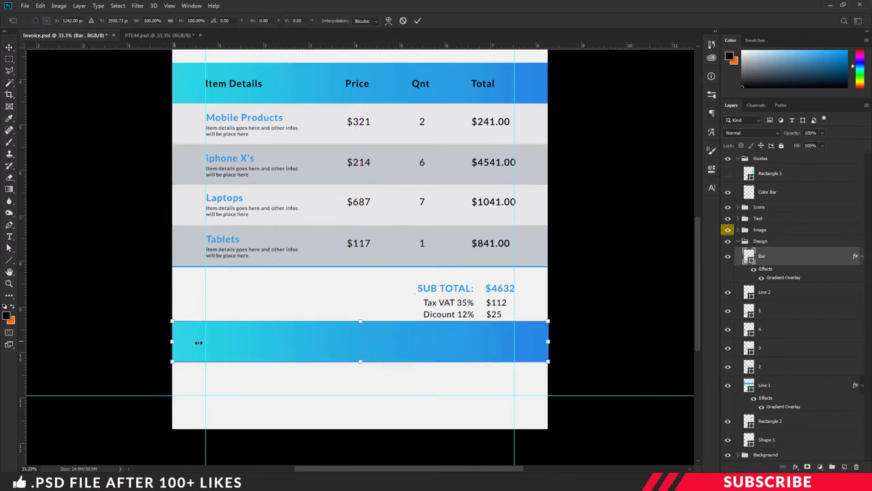
pyautogui.moveTo(198, 342); pyautogui.dragTo(419, 334)
pyautogui.moveTo(483, 361); pyautogui.dragTo(498, 338)
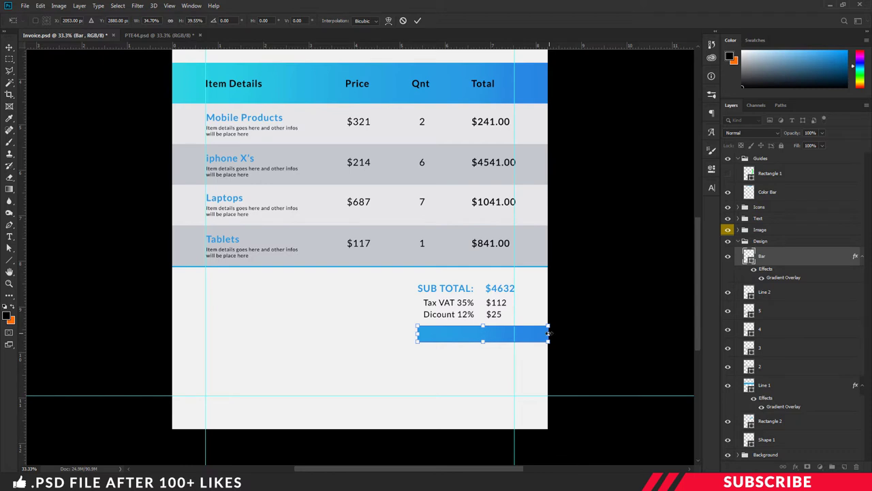
pyautogui.press('Return')
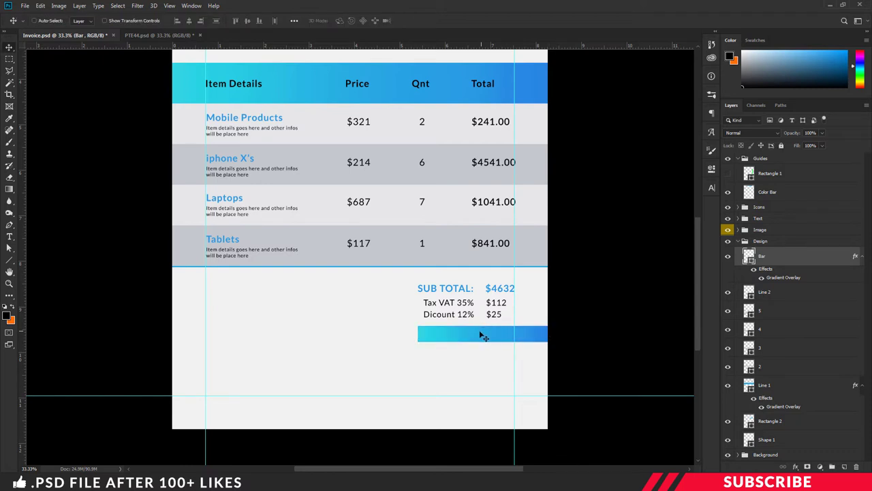
pyautogui.press('t')
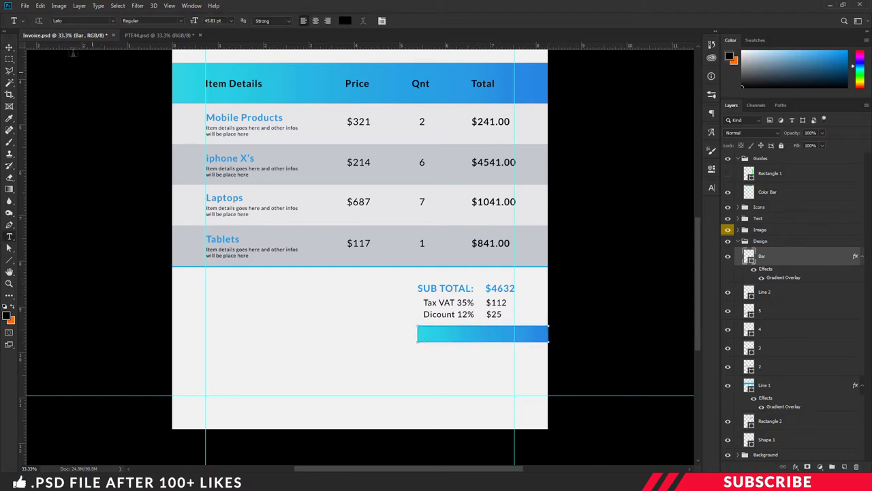
pyautogui.click(10, 47)
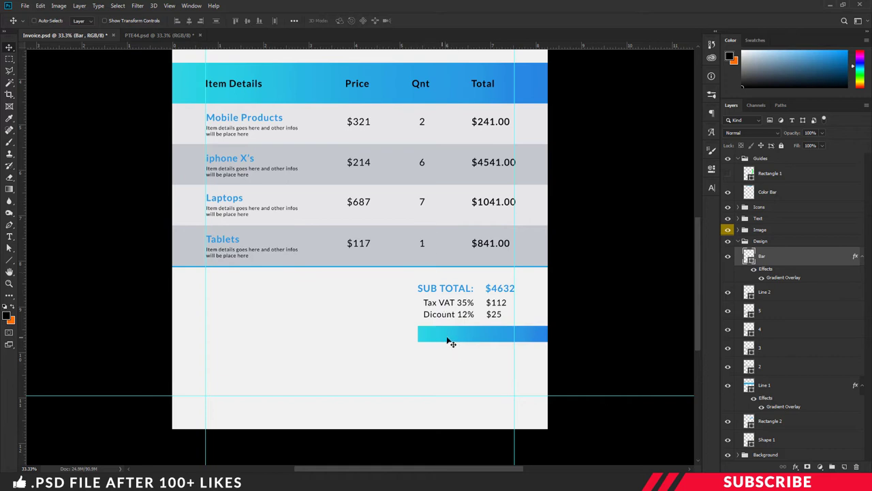
pyautogui.click(757, 218)
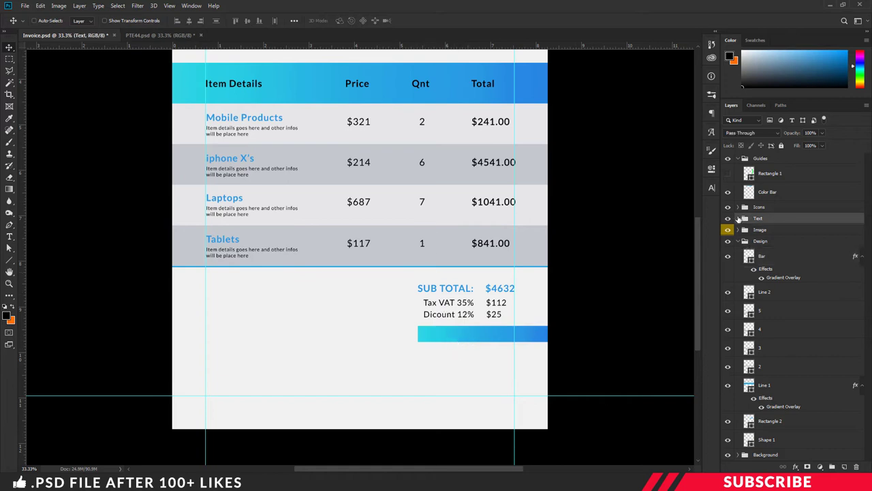
# - Add a new layer in the Text group and set the foreground colour to white #ffffff
pyautogui.click(739, 218)
pyautogui.hotkey('alt', '[')
pyautogui.click(845, 467)
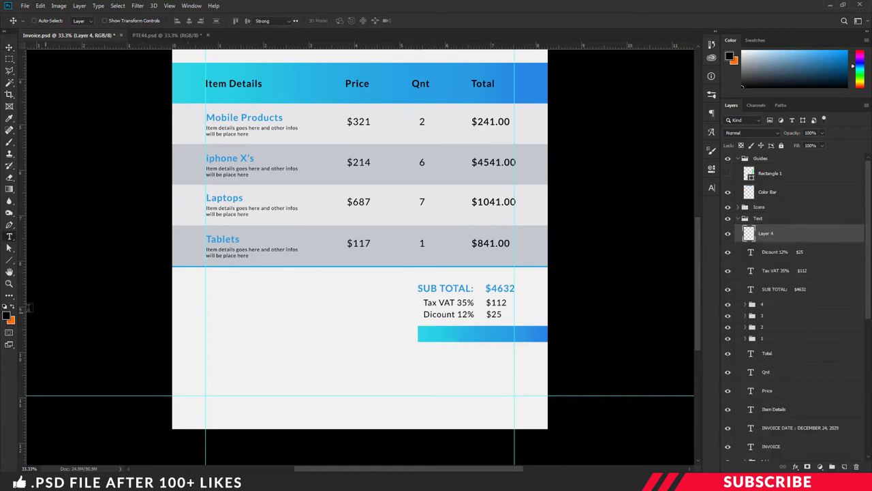
pyautogui.press('i')
pyautogui.click(7, 315)
pyautogui.click(218, 402)
pyautogui.write('ffffff')
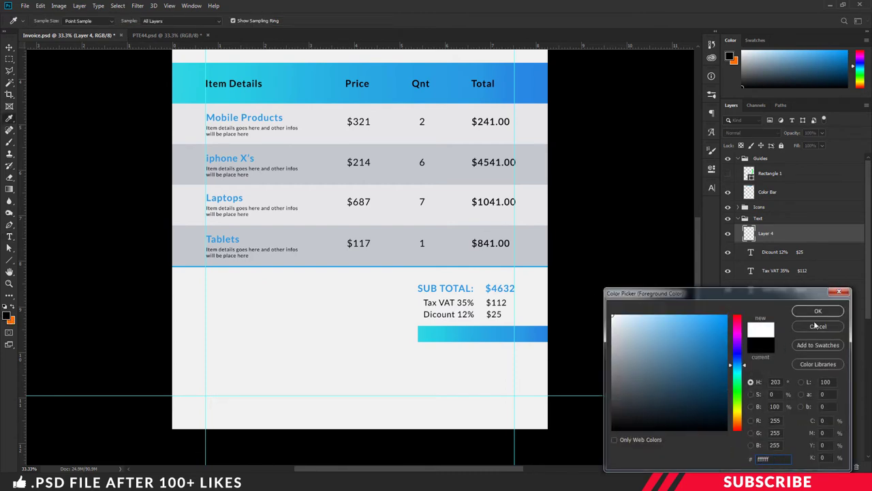
pyautogui.click(818, 311)
# - Type a bold 'TOTAL DUE : $4621' label on the gradient bar and position it
pyautogui.press('t')
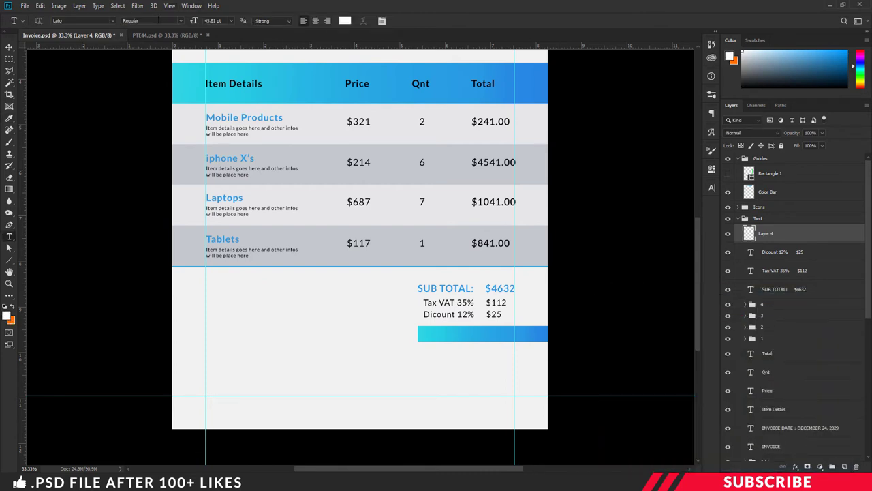
pyautogui.click(178, 24)
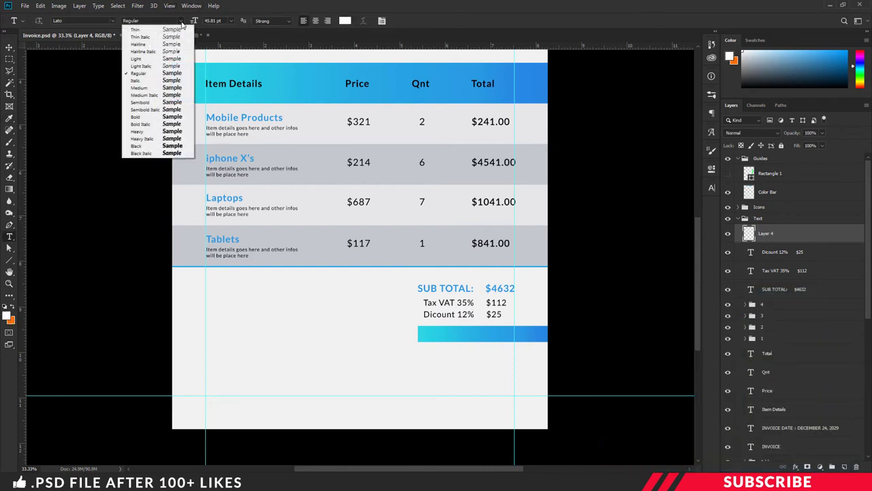
pyautogui.click(153, 116)
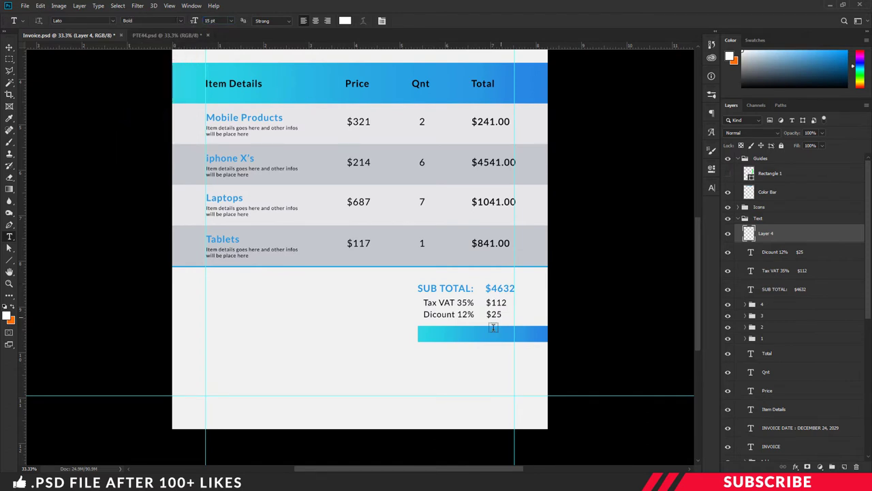
pyautogui.click(440, 335)
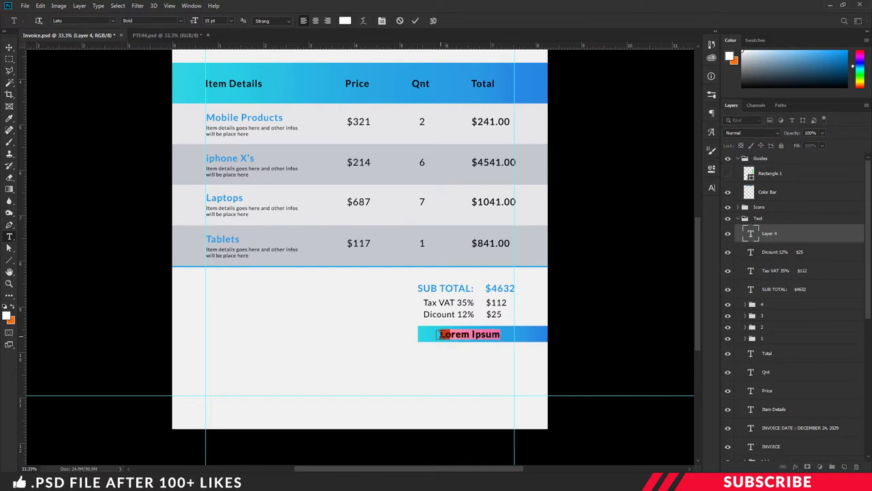
pyautogui.write('DUE : $4621')
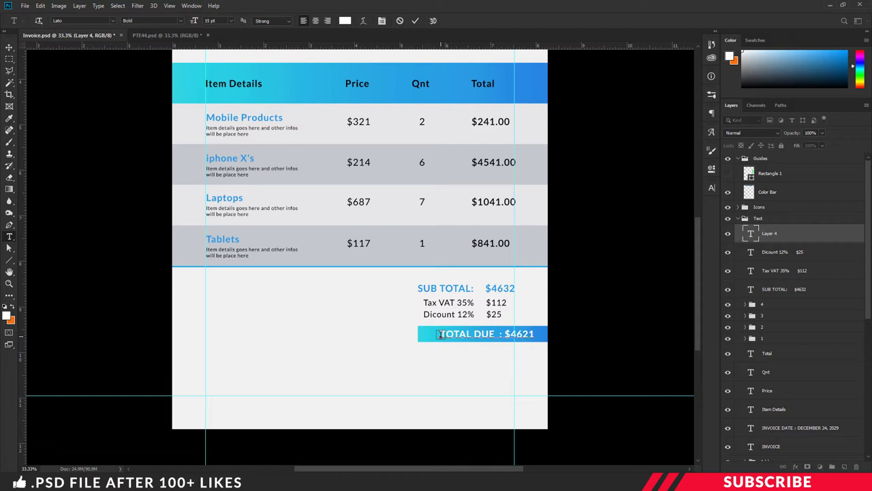
pyautogui.hotkey('ctrl', 'Return')
pyautogui.press('v')
pyautogui.moveTo(490, 333); pyautogui.dragTo(469, 332)
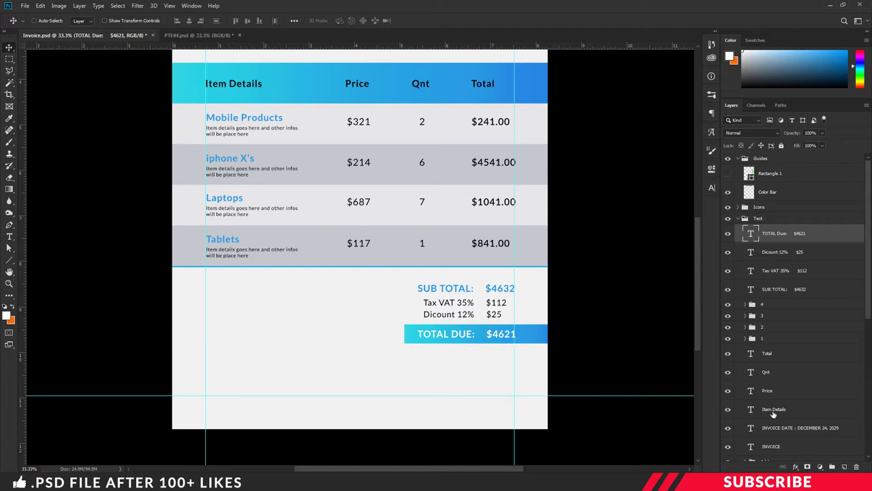
# - Add a black 10 pt 'TERMS & CONDITIONS' heading on a new layer at the left below the table
pyautogui.click(844, 467)
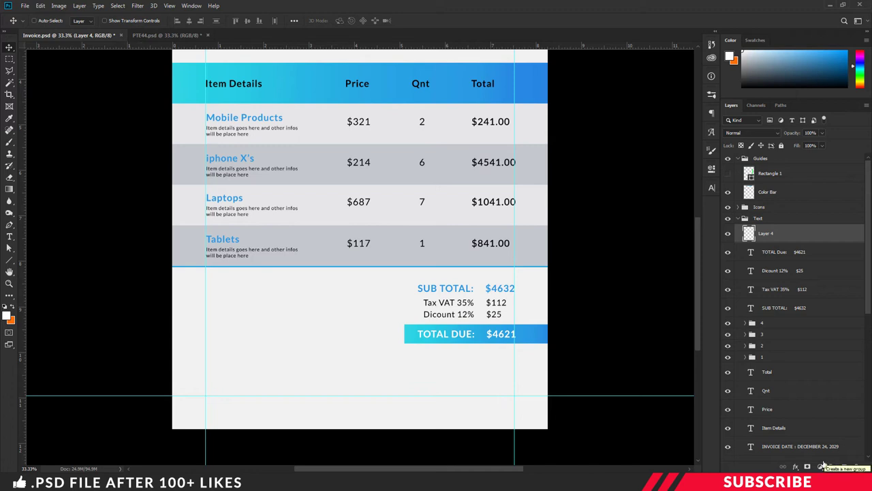
pyautogui.press('t')
pyautogui.click(7, 315)
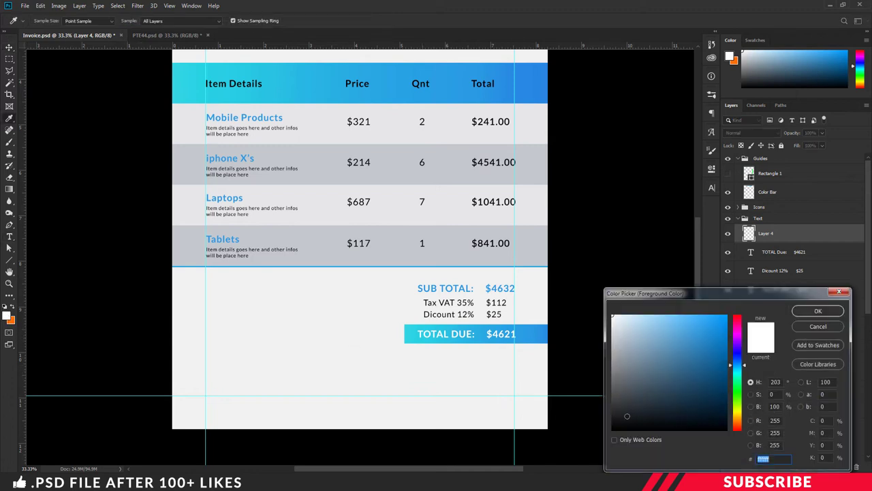
pyautogui.moveTo(628, 417); pyautogui.dragTo(587, 439)
pyautogui.click(817, 311)
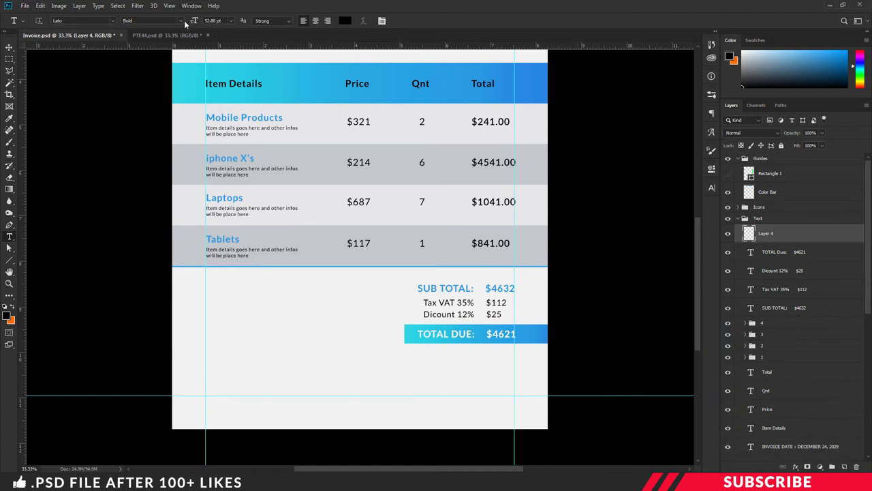
pyautogui.click(211, 20)
pyautogui.write('10')
pyautogui.click(218, 294)
pyautogui.write('TERM')
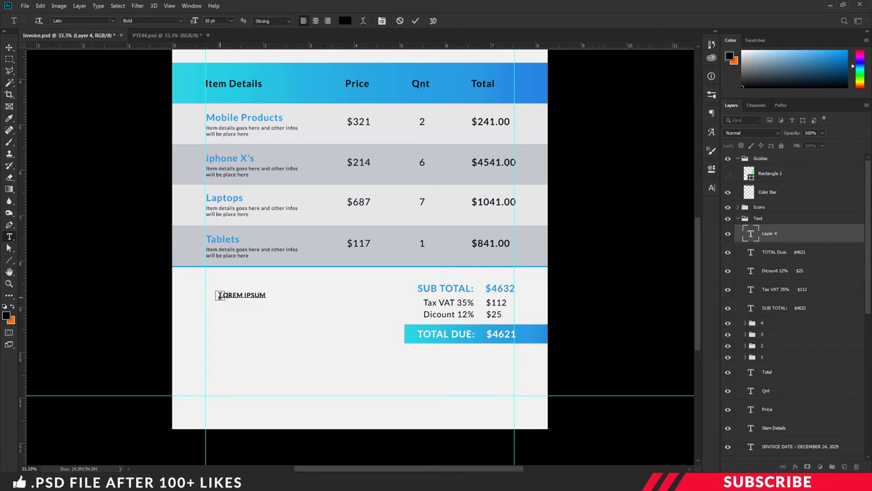
pyautogui.write('S & CONDITIONS')
pyautogui.hotkey('ctrl', 'Return')
pyautogui.press('v')
pyautogui.moveTo(265, 297); pyautogui.dragTo(253, 299)
# - Duplicate the heading and retype it as 'Payment should be made with 30 days'
pyautogui.hotkey('ctrl', 'j')
pyautogui.doubleClick(245, 295)
pyautogui.write('PAYMENT')
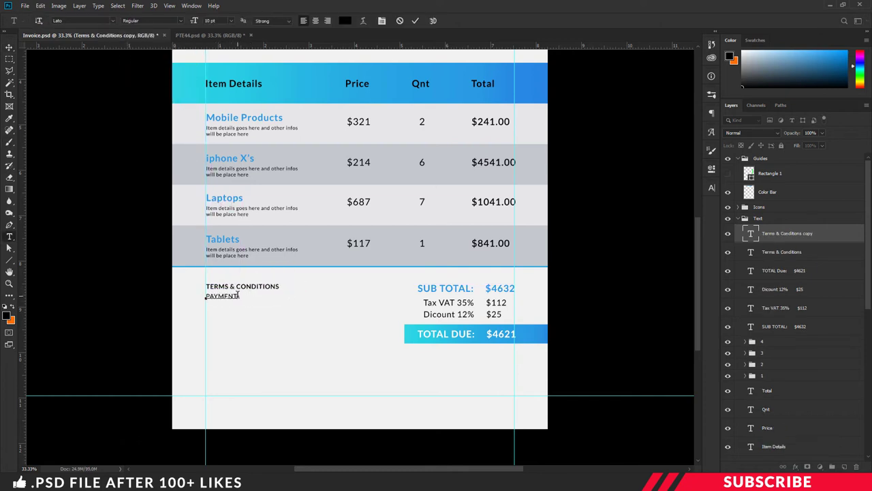
pyautogui.hotkey('ctrl', 'a')
pyautogui.write('Payment must be made')
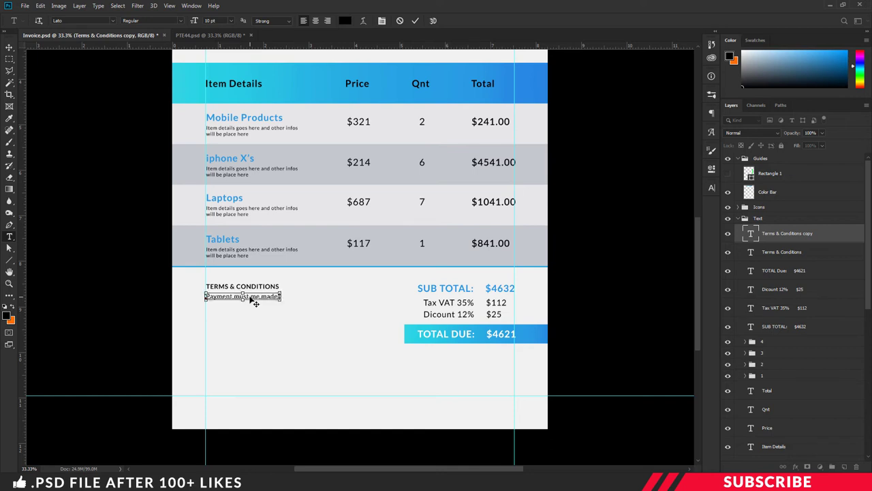
pyautogui.press('BackSpace')
pyautogui.press('BackSpace')
pyautogui.press('BackSpace')
pyautogui.press('BackSpace')
pyautogui.press('BackSpace')
pyautogui.press('BackSpace')
pyautogui.press('BackSpace')
pyautogui.press('BackSpace')
pyautogui.press('BackSpace')
pyautogui.press('BackSpace')
pyautogui.press('BackSpace')
pyautogui.press('BackSpace')
pyautogui.write('should be made with ')
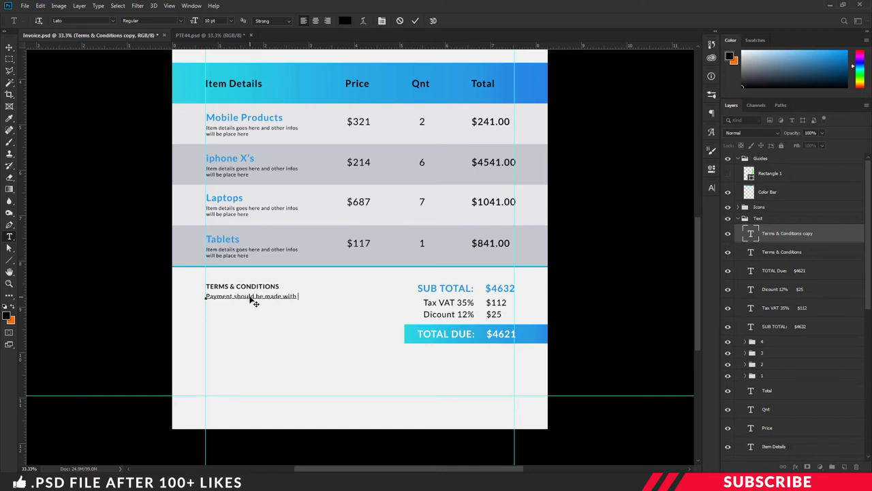
pyautogui.write('30 days by')
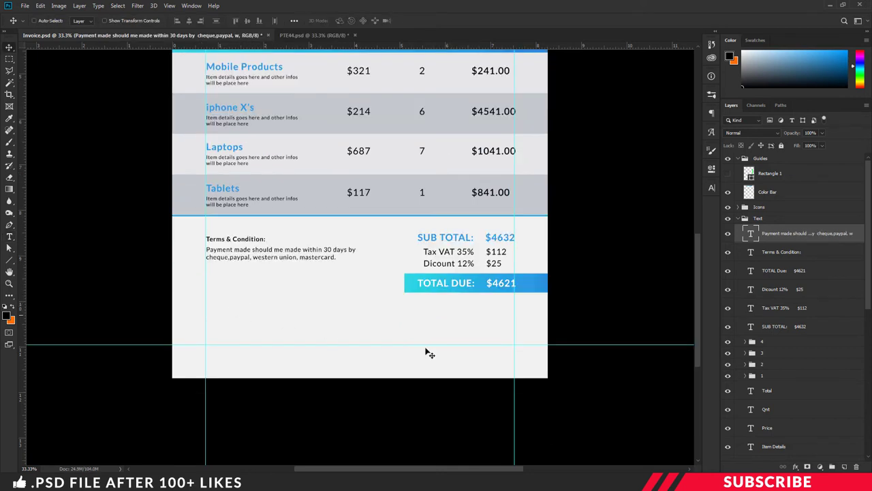
pyautogui.click(844, 467)
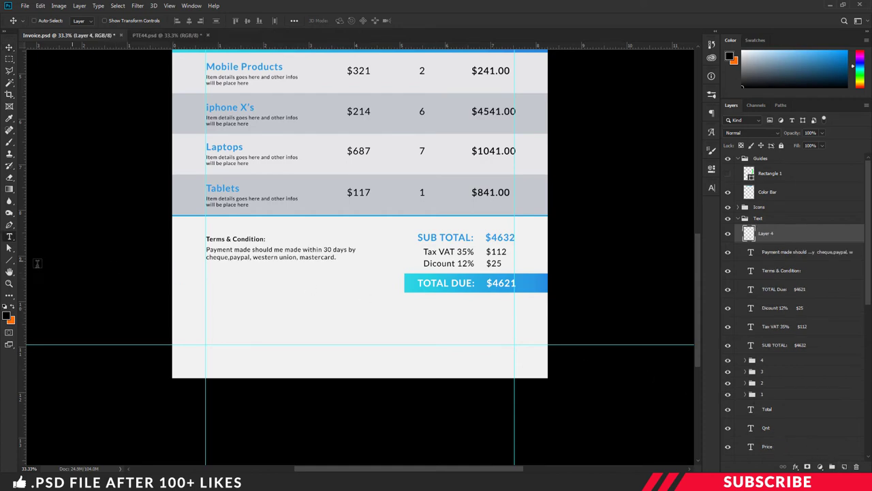
# - Set the text colour to the blue sampled from the invoice's colour strip
pyautogui.click(8, 316)
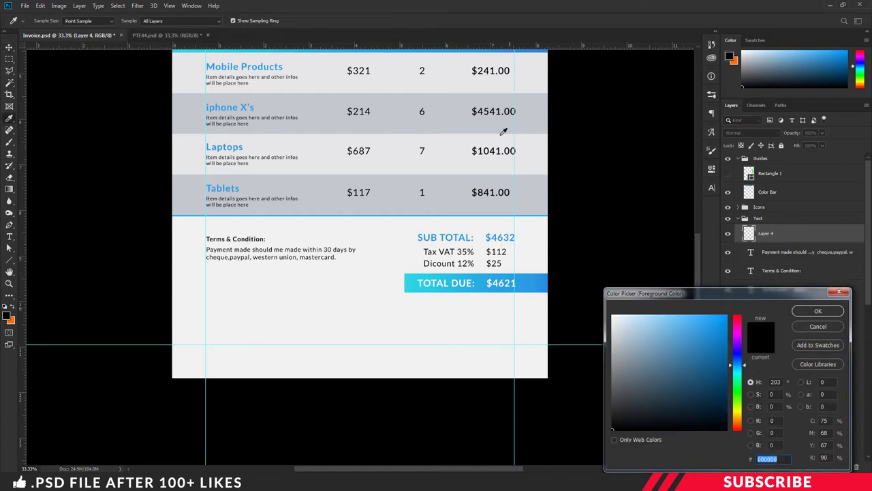
pyautogui.hotkey('ctrl', '-')
pyautogui.hotkey('ctrl', '-')
pyautogui.click(401, 130)
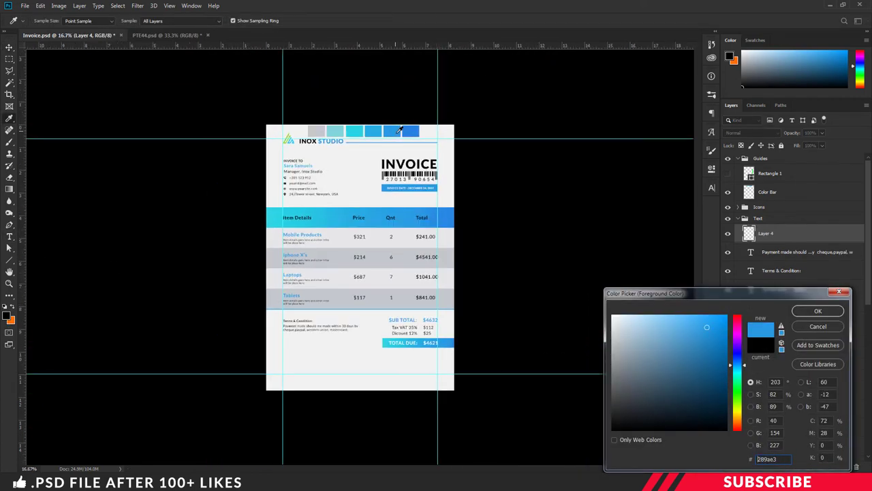
pyautogui.hotkey('ctrl', '+')
pyautogui.hotkey('ctrl', '+')
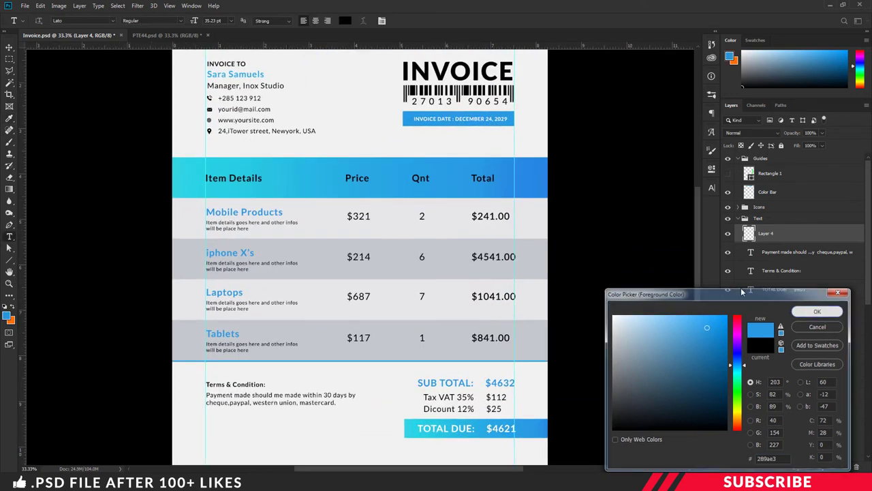
pyautogui.click(818, 311)
pyautogui.press('t')
pyautogui.moveTo(697, 278); pyautogui.dragTo(697, 309)
pyautogui.scroll(-2, 697, 309)
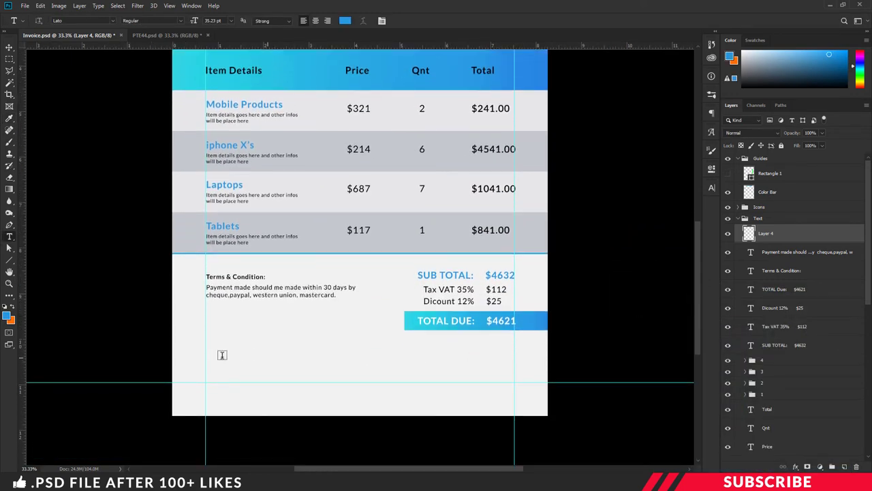
# - Type the signer's full name in bold blue below the terms
pyautogui.click(179, 21)
pyautogui.click(149, 119)
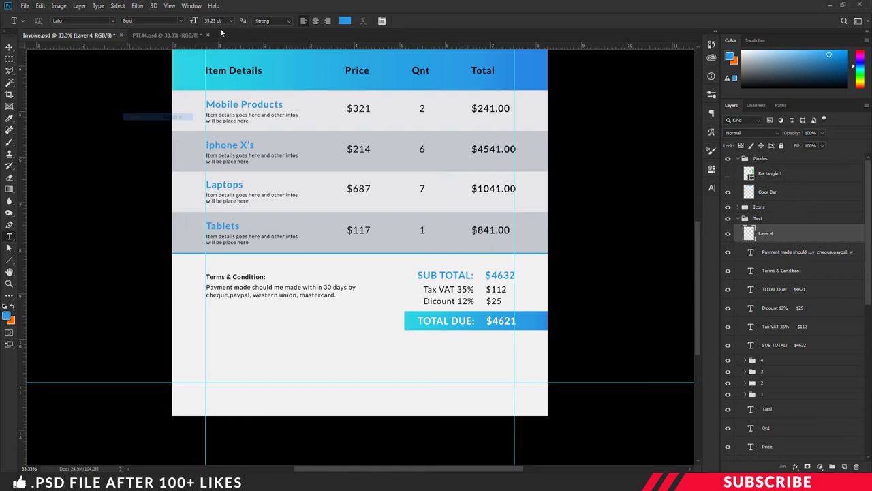
pyautogui.press('Tab')
pyautogui.write('1')
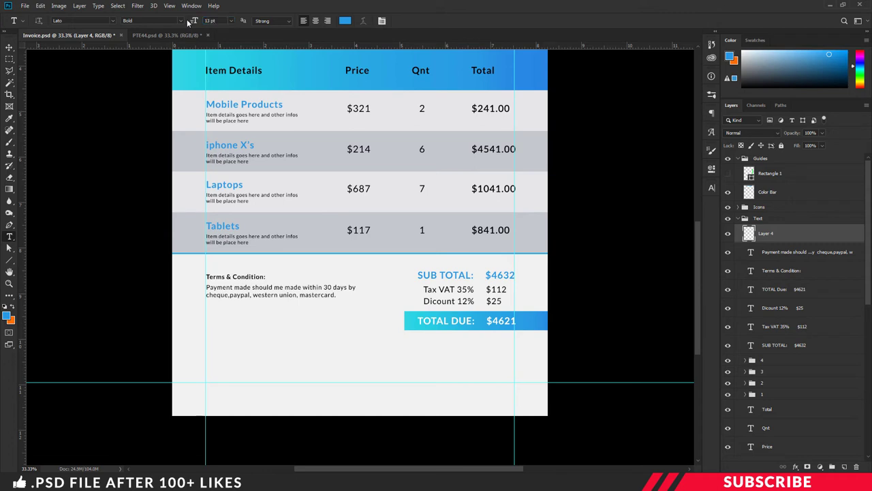
pyautogui.click(227, 357)
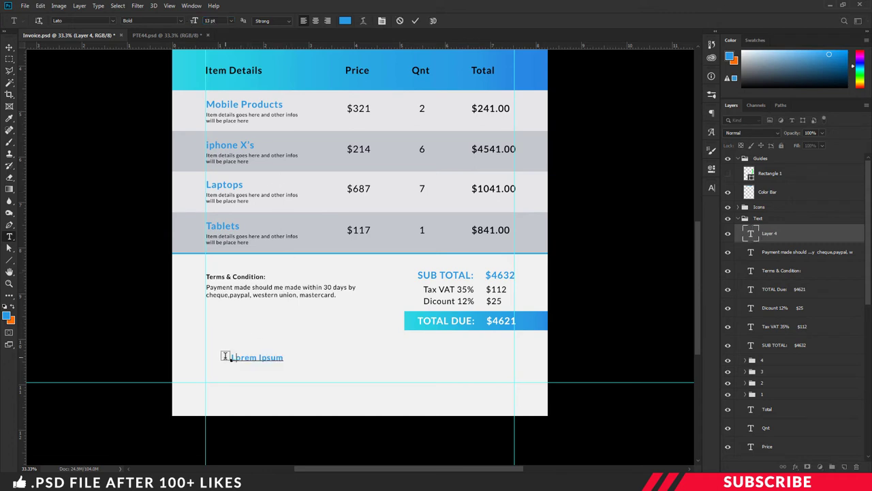
pyautogui.hotkey('ctrl', 'Return')
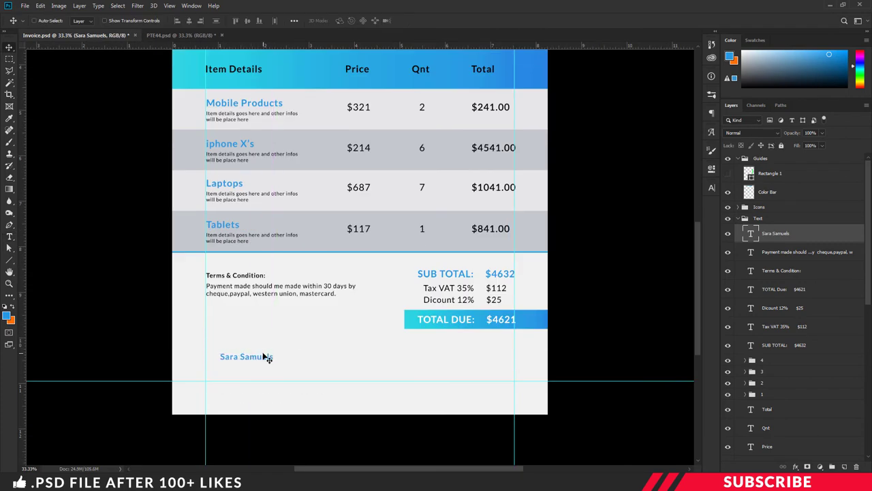
# - Copy the name below it and change it to 'Manager, Inox Studio' in Regular weight
pyautogui.moveTo(266, 357); pyautogui.dragTo(266, 369)
pyautogui.doubleClick(245, 369)
pyautogui.write('Manager')
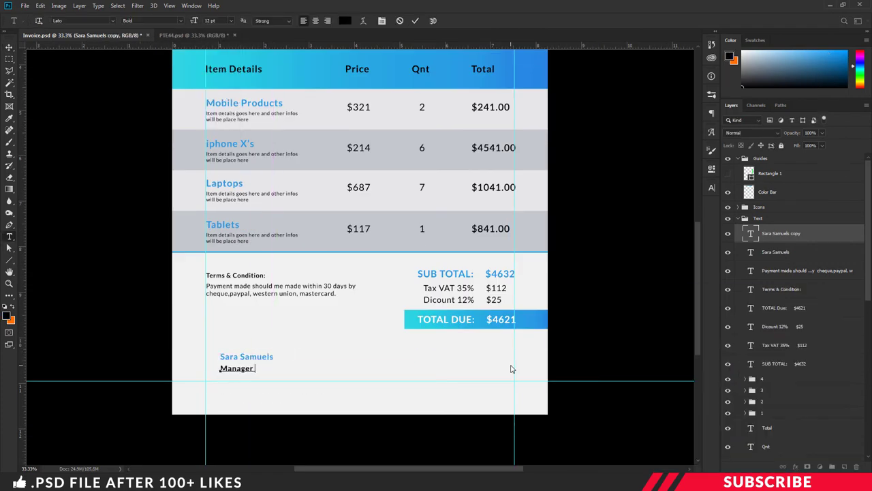
pyautogui.write(', Inox Studio')
pyautogui.hotkey('ctrl', 'a')
pyautogui.click(154, 21)
pyautogui.click(136, 73)
pyautogui.hotkey('ctrl', 'Return')
# - Select the Image group and open Sign.png in Photoshop
pyautogui.scroll(-1, 392, 271)
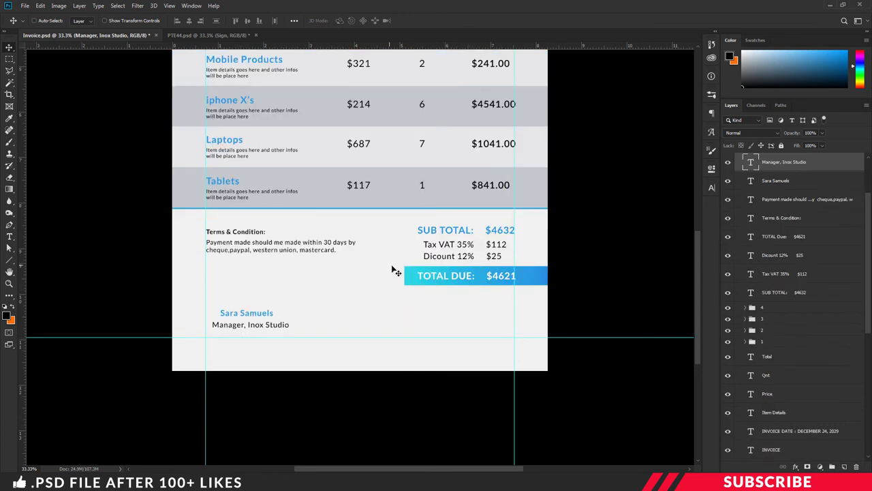
pyautogui.scroll(1, 392, 271)
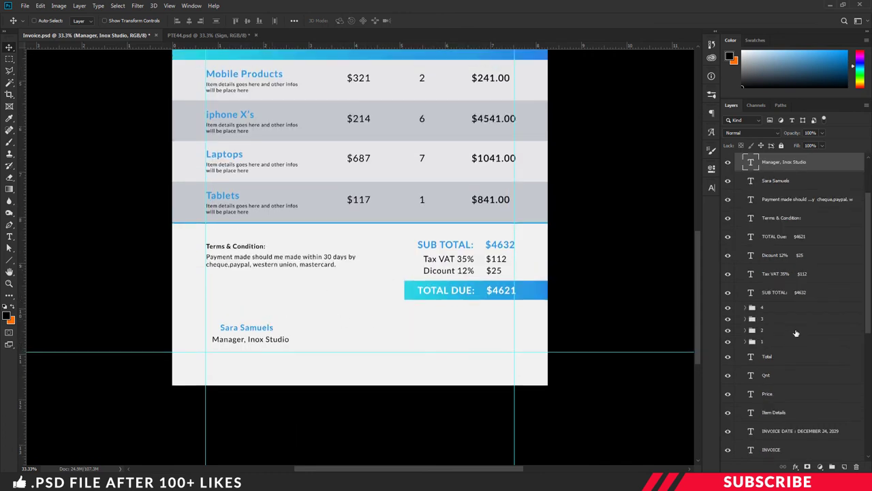
pyautogui.scroll(-10, 796, 333)
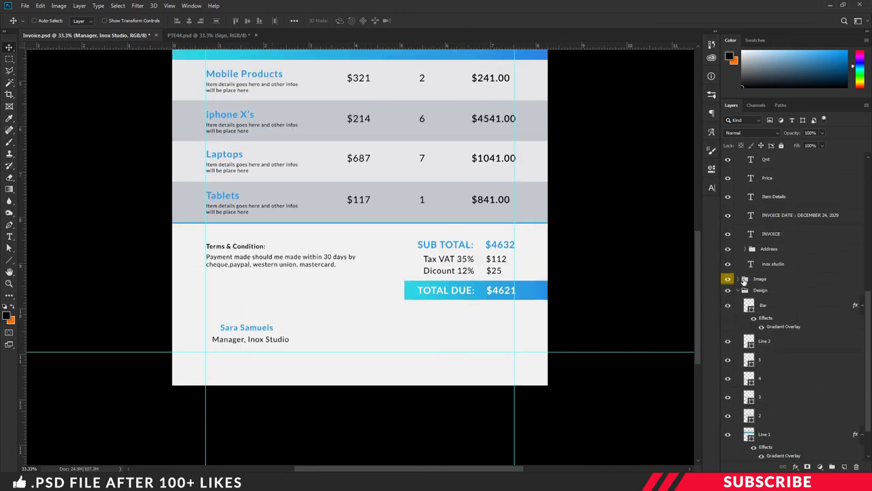
pyautogui.click(745, 279)
pyautogui.click(789, 279)
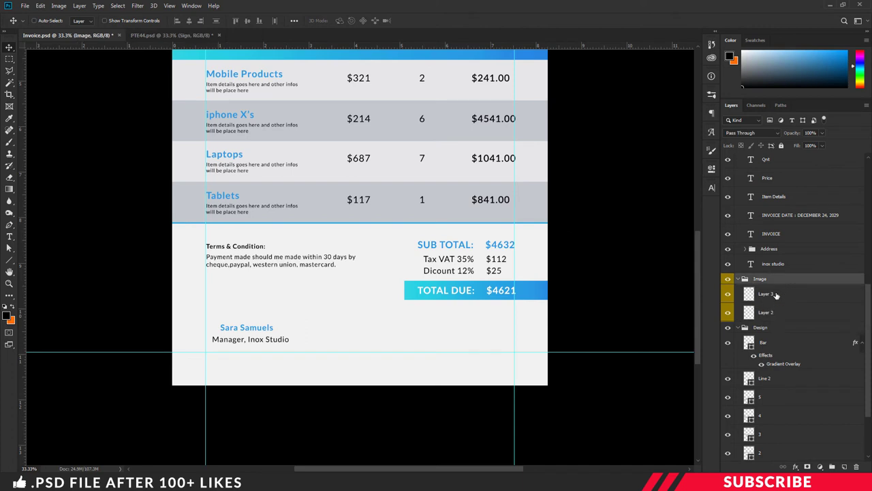
pyautogui.hotkey('ctrl', 'o')
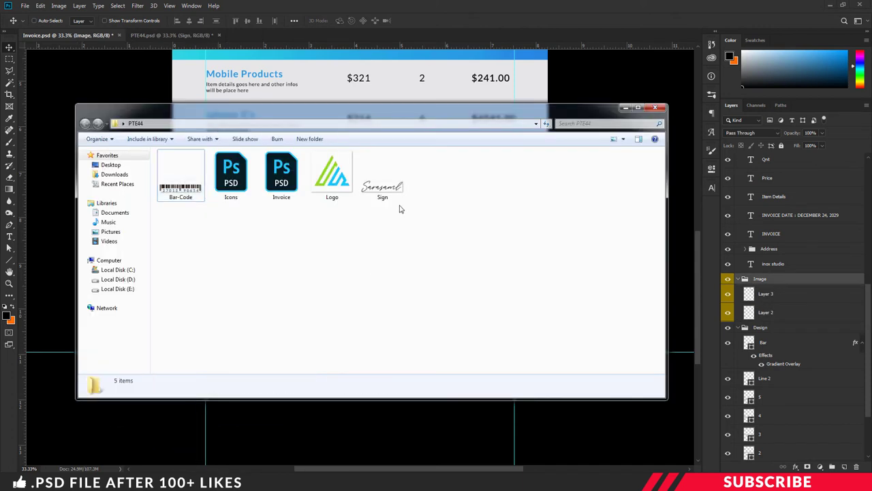
pyautogui.click(385, 193)
pyautogui.rightClick(387, 195)
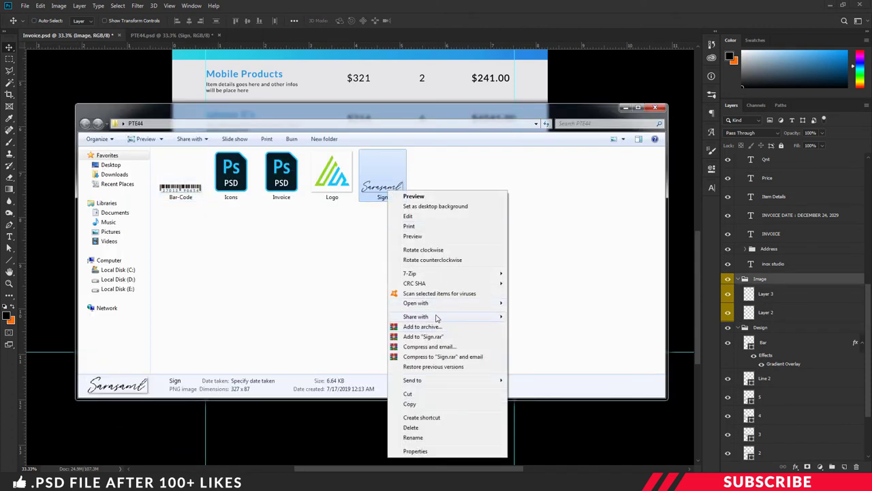
pyautogui.moveTo(436, 304)
pyautogui.click(526, 304)
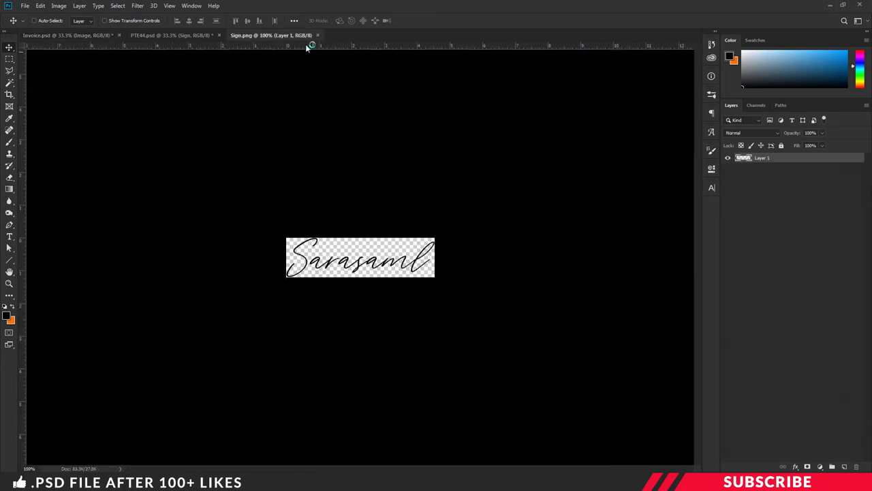
# - Drag the Sign.png signature onto the invoice above the signer's name and rename its layer Sign
pyautogui.moveTo(308, 35); pyautogui.dragTo(297, 69)
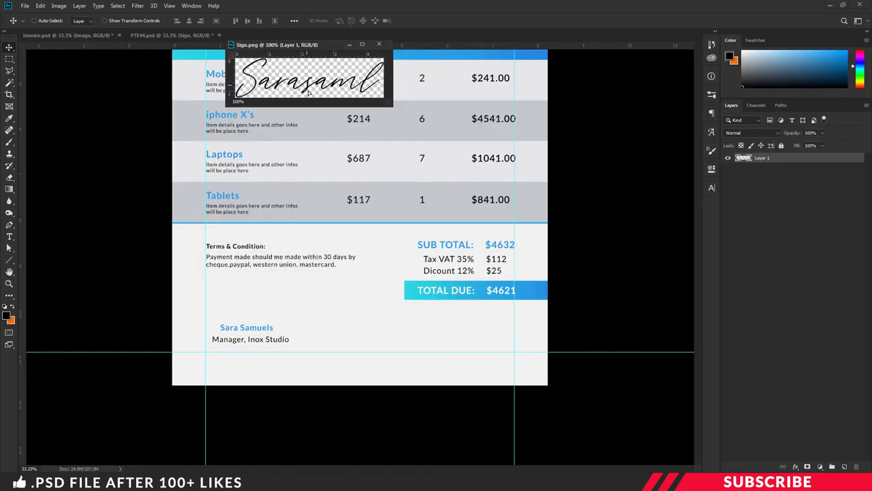
pyautogui.moveTo(253, 302); pyautogui.dragTo(254, 315)
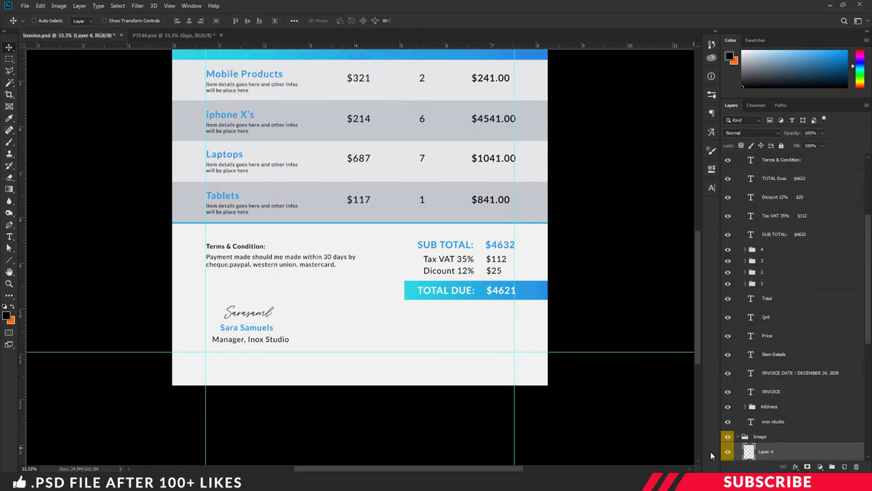
pyautogui.doubleClick(764, 452)
pyautogui.write('Sign')
pyautogui.press('Return')
pyautogui.scroll(-2, 427, 258)
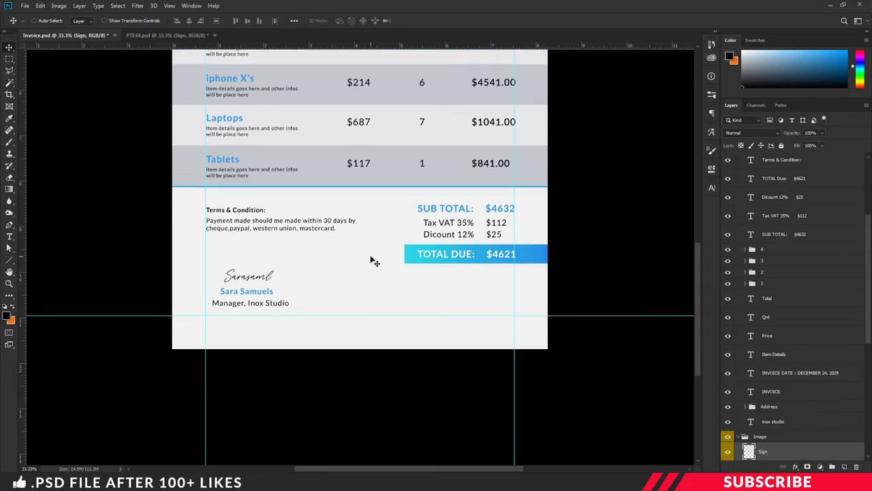
# - Duplicate the Bar layer and name the copy 'Bottom Bar'
pyautogui.scroll(-1, 373, 260)
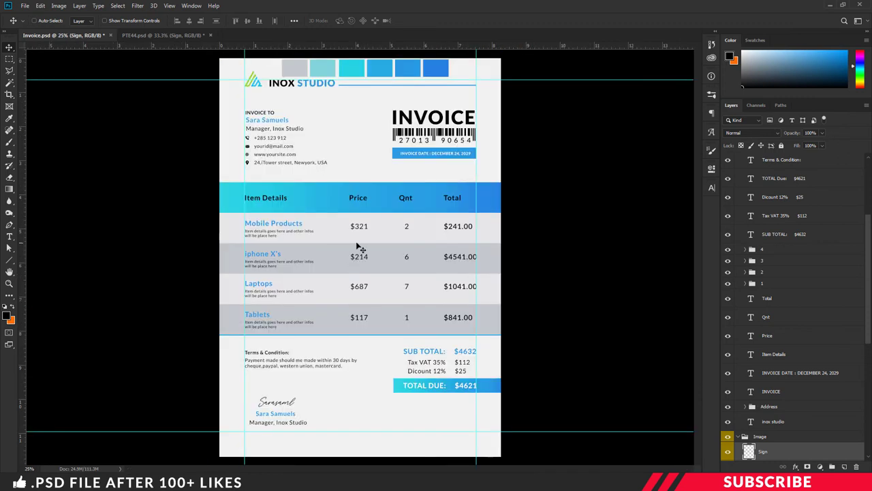
pyautogui.scroll(-4, 752, 320)
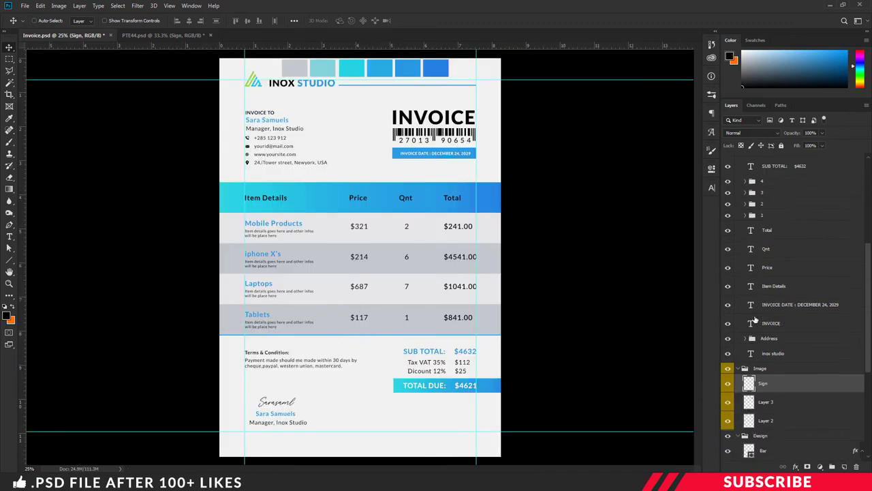
pyautogui.scroll(-2, 754, 320)
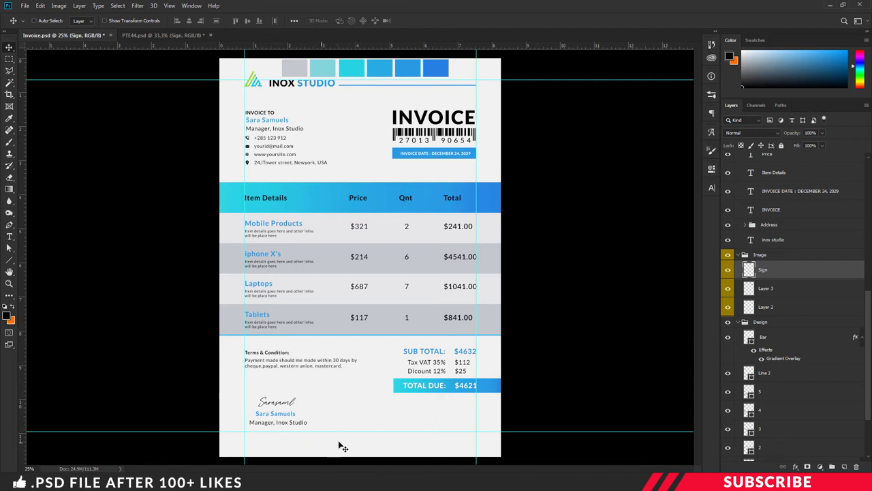
pyautogui.scroll(-1, 785, 373)
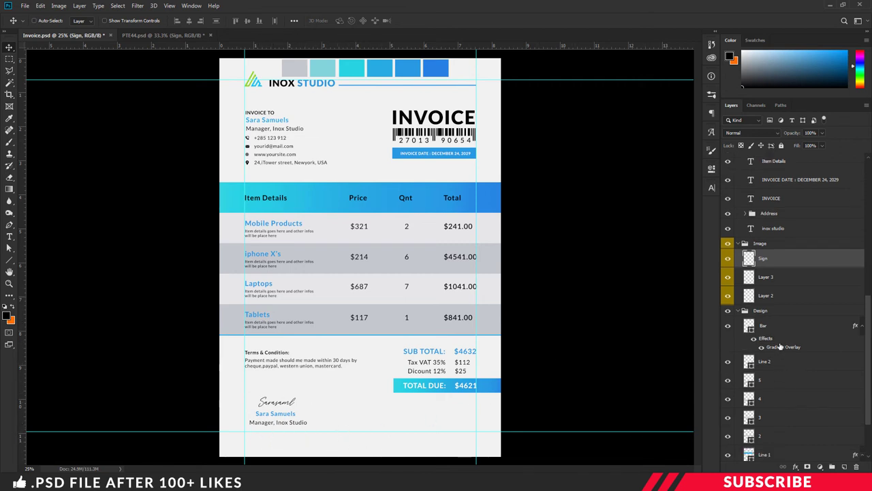
pyautogui.click(774, 330)
pyautogui.click(729, 327)
pyautogui.click(728, 327)
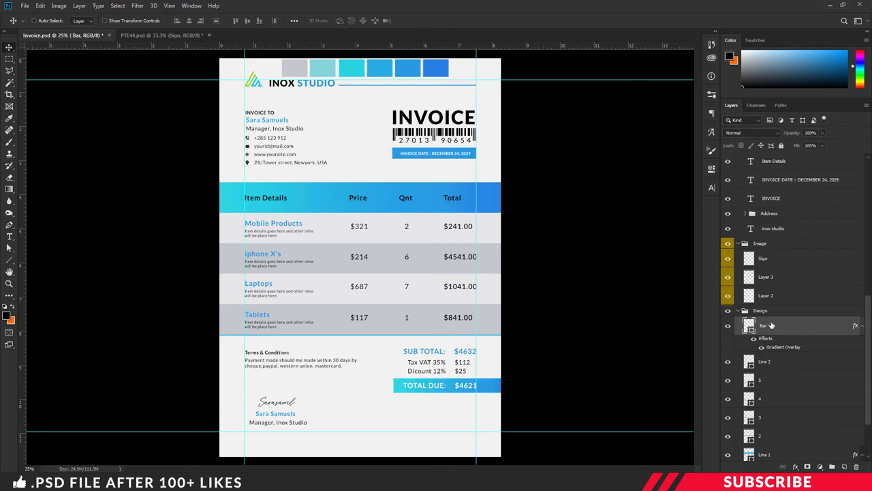
pyautogui.hotkey('ctrl', 'j')
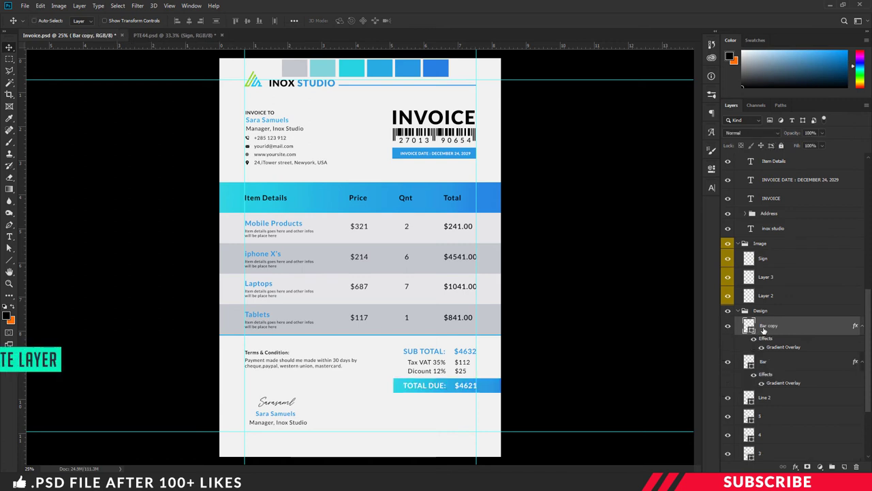
pyautogui.doubleClick(764, 325)
pyautogui.write('Bottom')
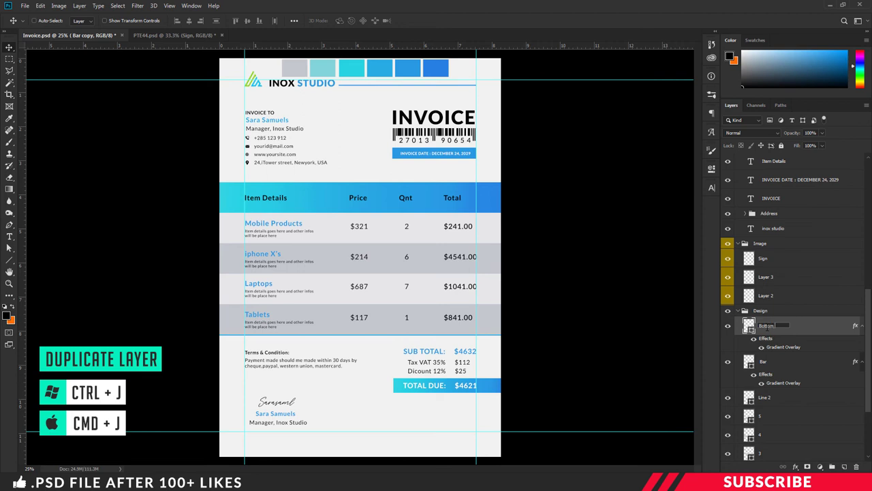
pyautogui.write(' Bar')
pyautogui.press('Return')
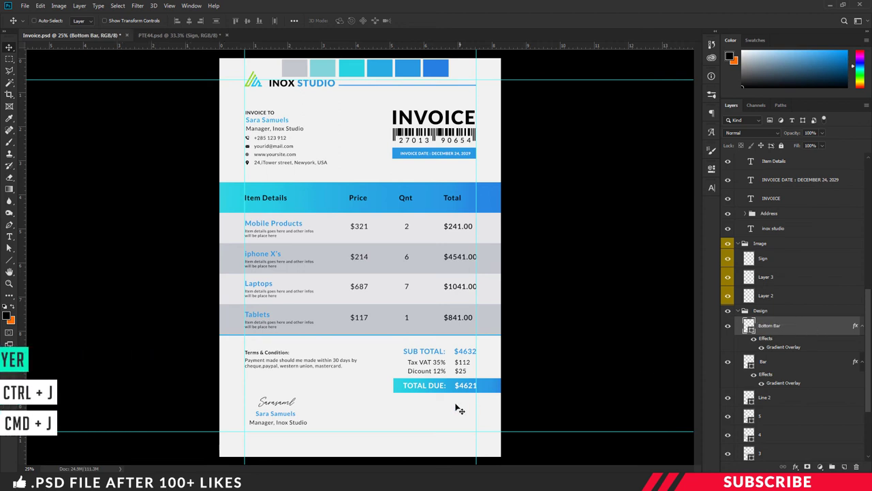
# - Move the Bottom Bar to the page's bottom edge and stretch it to full width
pyautogui.moveTo(441, 390); pyautogui.dragTo(281, 450)
pyautogui.hotkey('ctrl', 't')
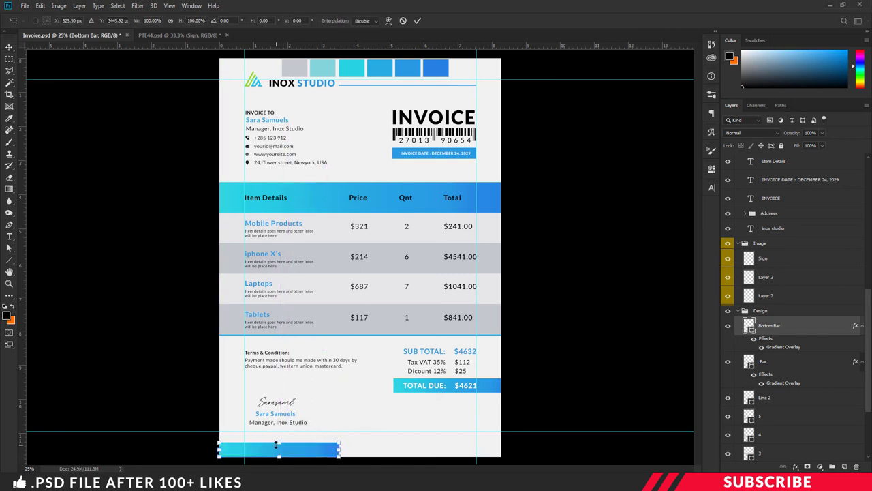
pyautogui.moveTo(340, 448); pyautogui.dragTo(504, 430)
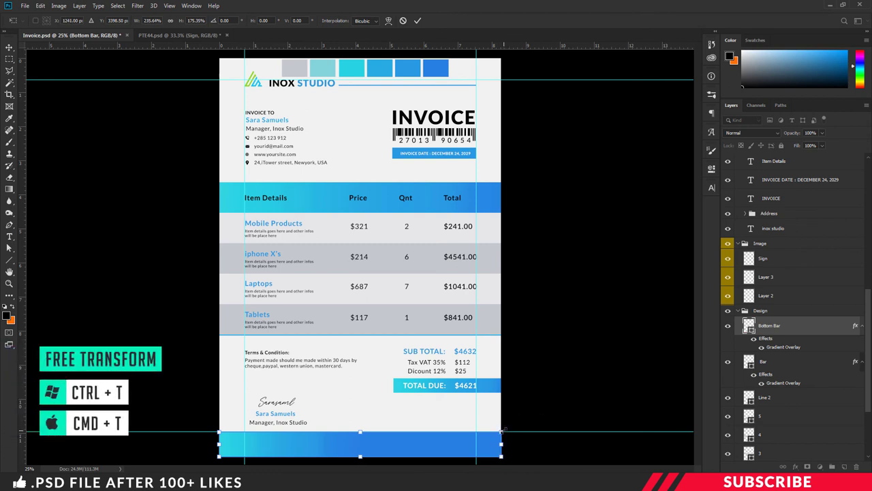
pyautogui.press('Return')
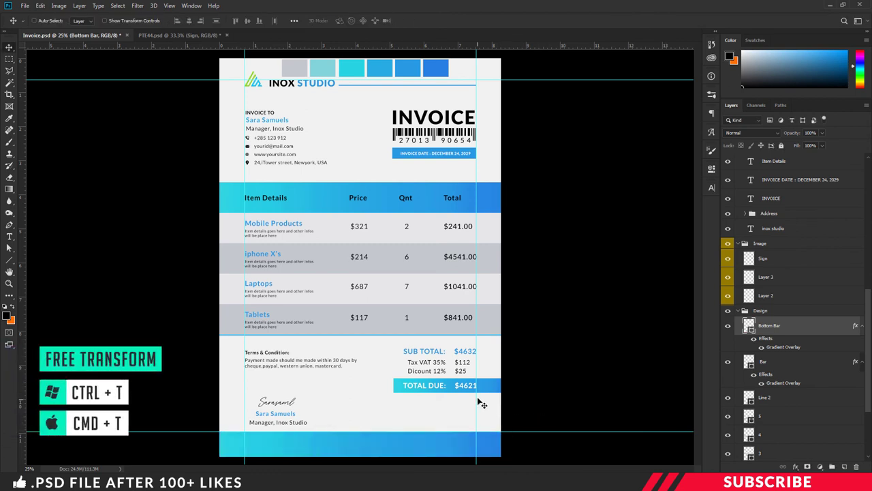
pyautogui.hotkey('ctrl', '-')
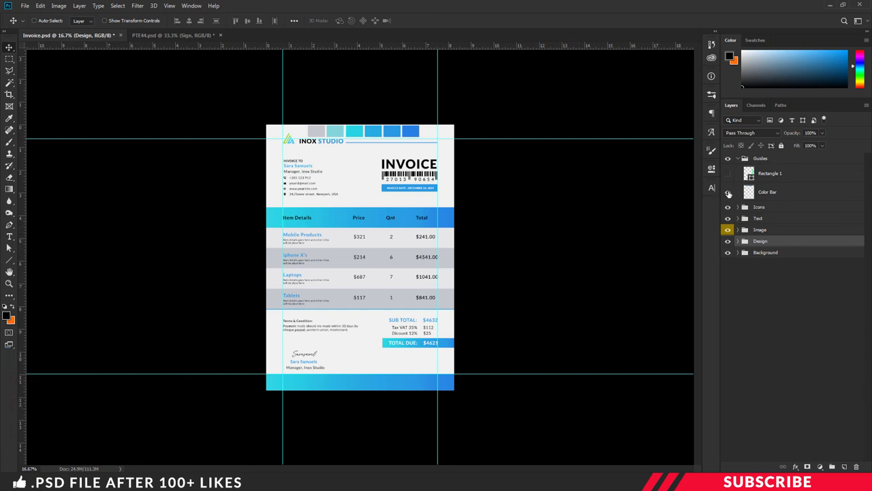
# - Hide the Color Bar swatch layer and turn off Auto-Select
pyautogui.click(728, 192)
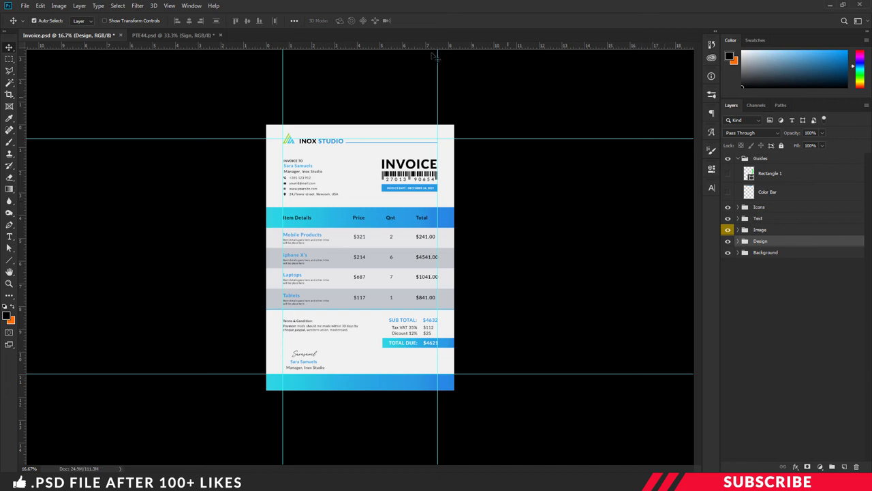
pyautogui.click(34, 20)
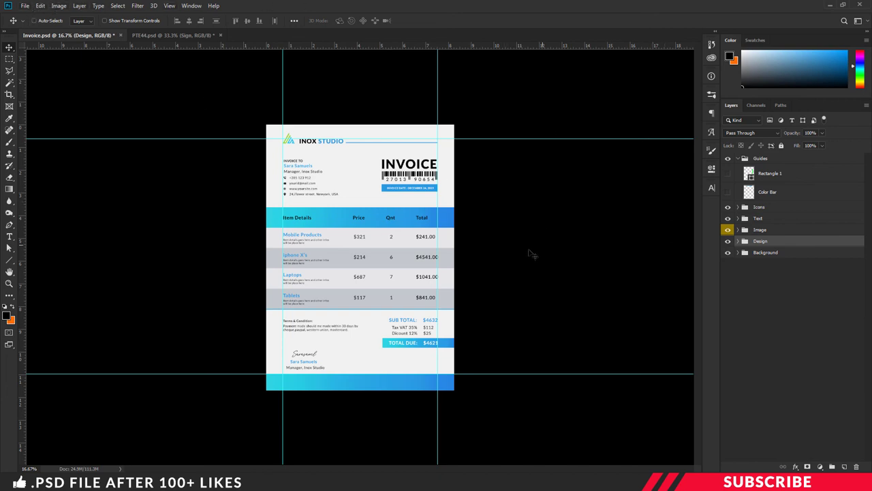